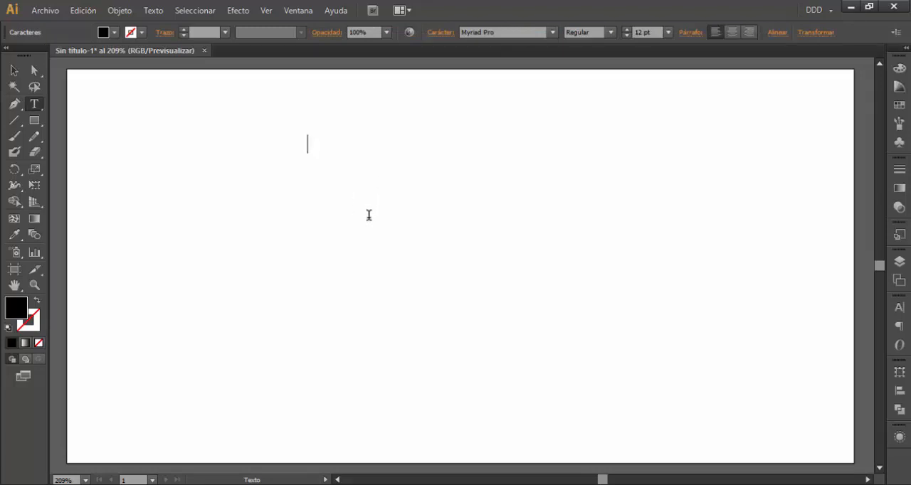
# Enter the point text "Texto de Punto" in the upper part of the artboard and finish editing it
pyautogui.write('Texto de Pu')
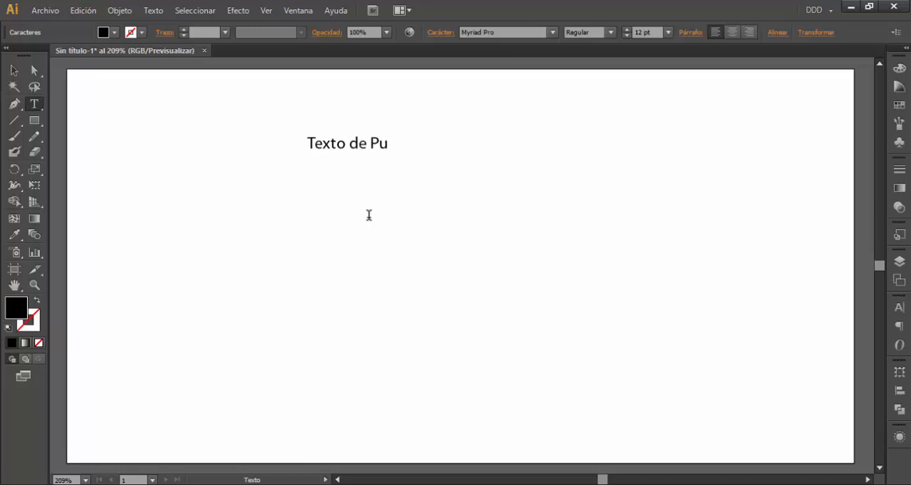
pyautogui.write('nto')
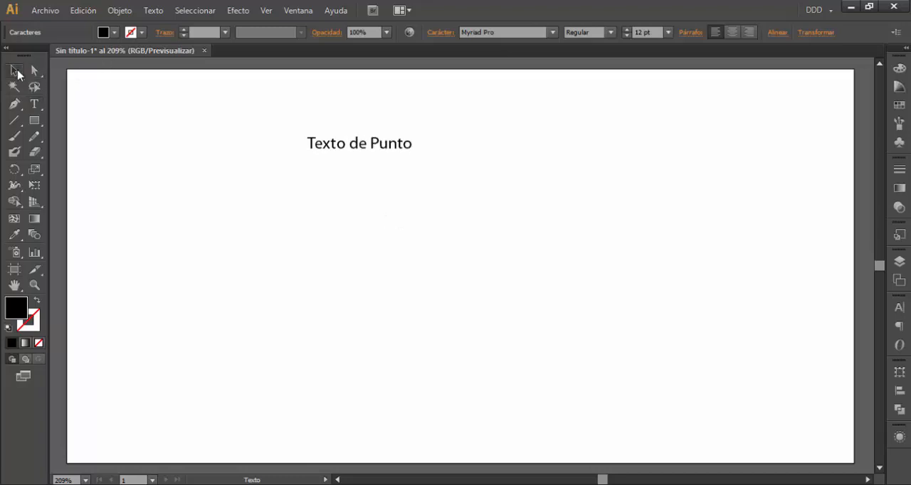
pyautogui.press('Escape')
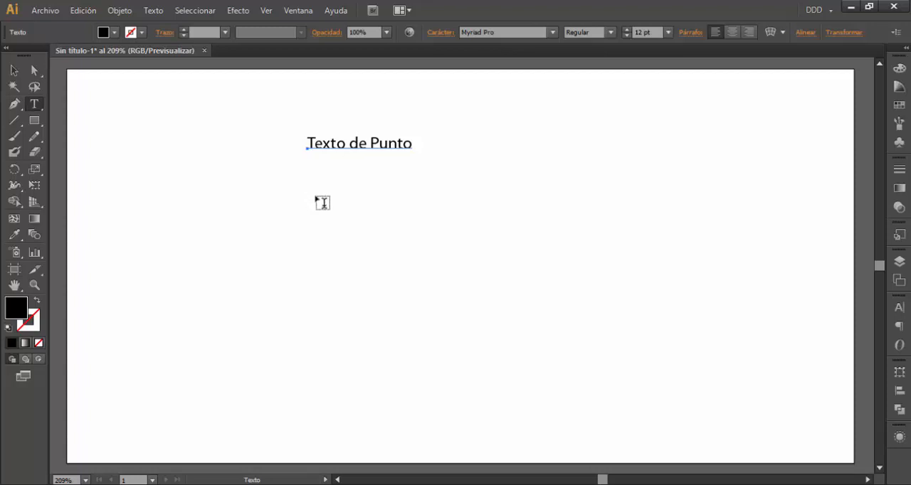
# Draw a rectangular text box below the point text and fill it with "Texto de Caja"
pyautogui.moveTo(319, 197); pyautogui.dragTo(527, 299)
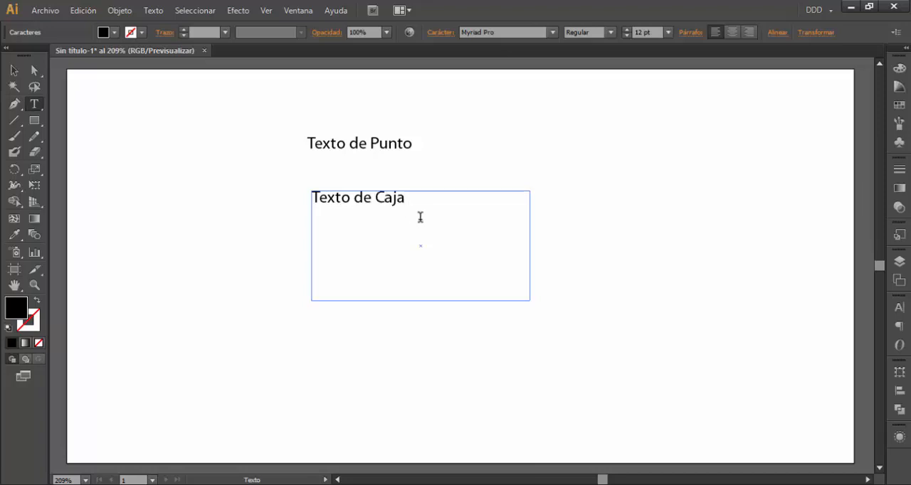
pyautogui.click(13, 70)
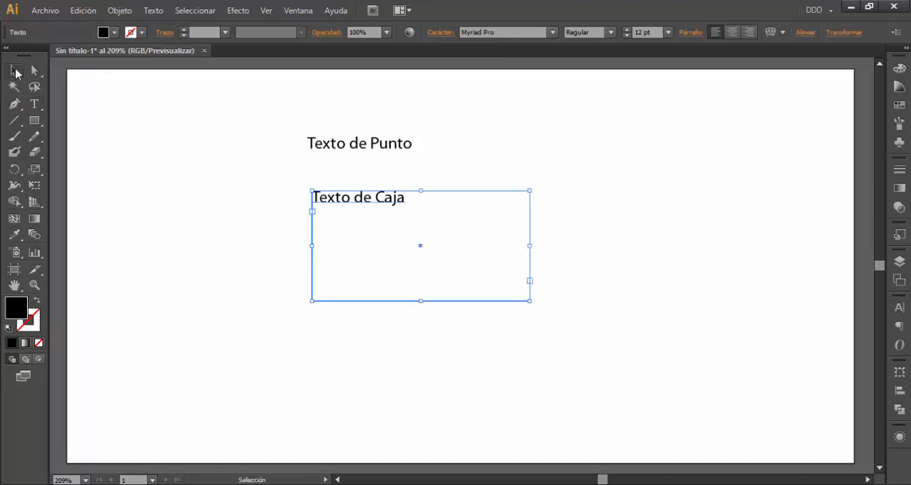
pyautogui.click(391, 149)
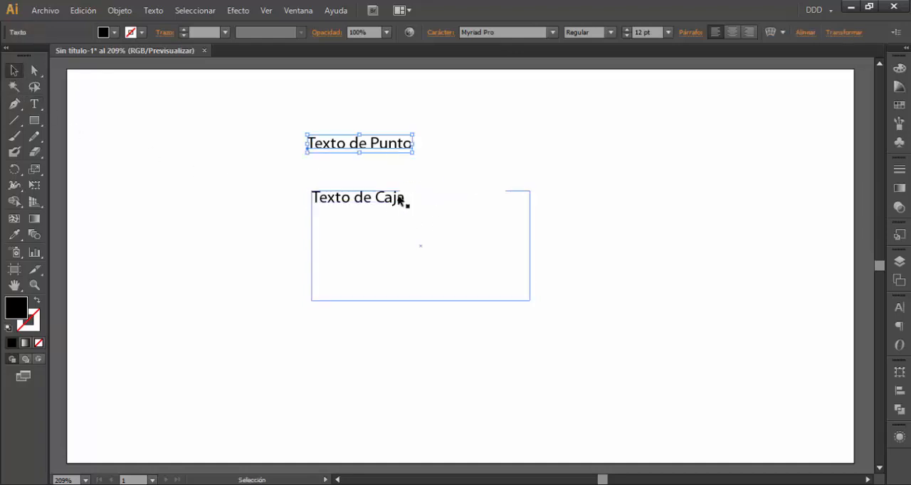
pyautogui.click(403, 203)
pyautogui.click(259, 208)
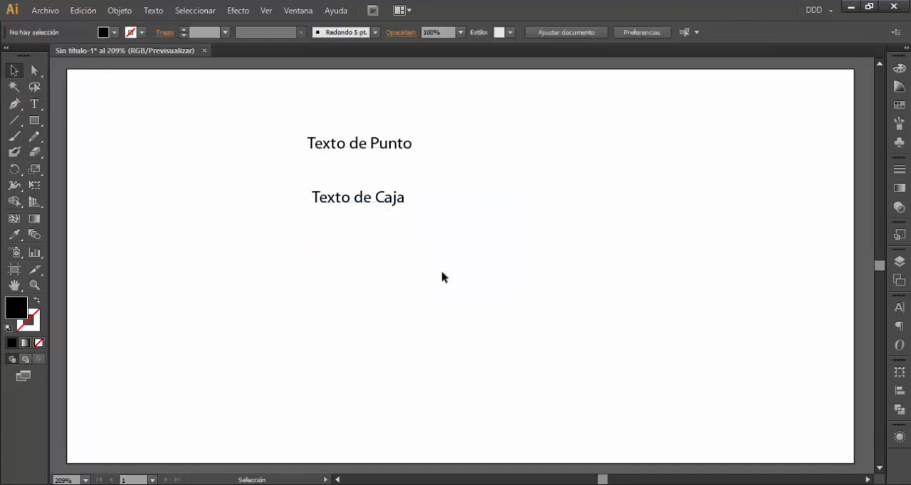
# Scale the "Texto de Punto" text up through its bounding box to about 35 pt
pyautogui.click(341, 149)
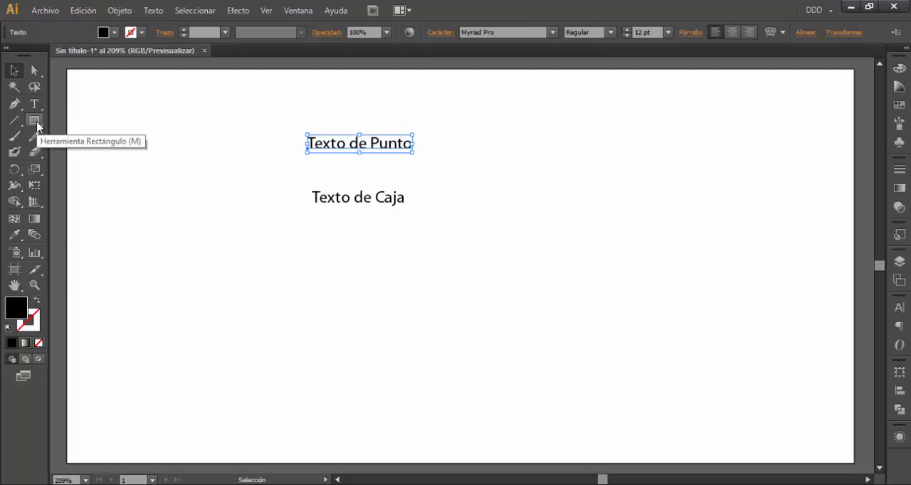
pyautogui.moveTo(414, 154); pyautogui.dragTo(597, 178)
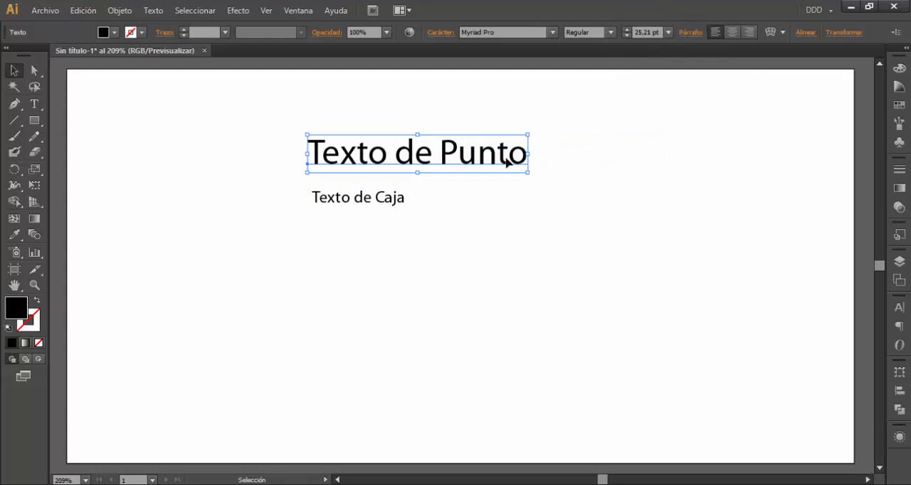
pyautogui.moveTo(528, 135); pyautogui.dragTo(613, 120)
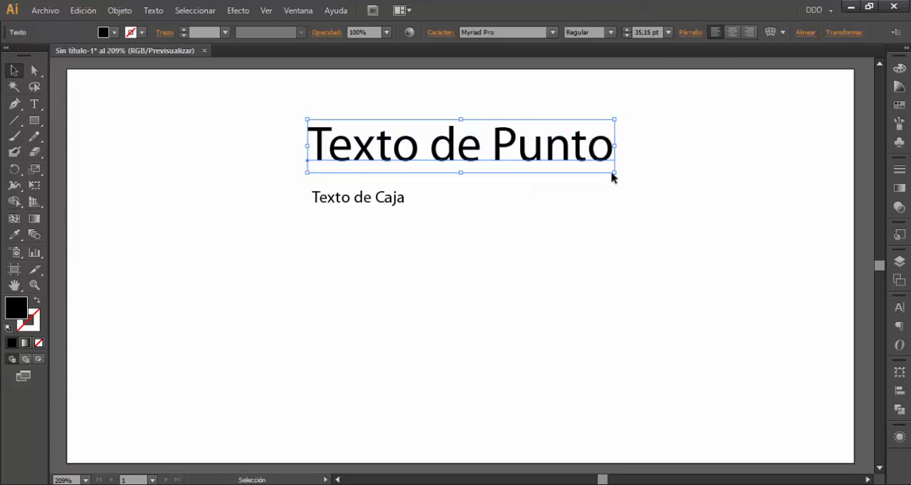
# Set the point text's font size to 10 pt, and scale it up slightly to about 12.75 pt
pyautogui.doubleClick(641, 32)
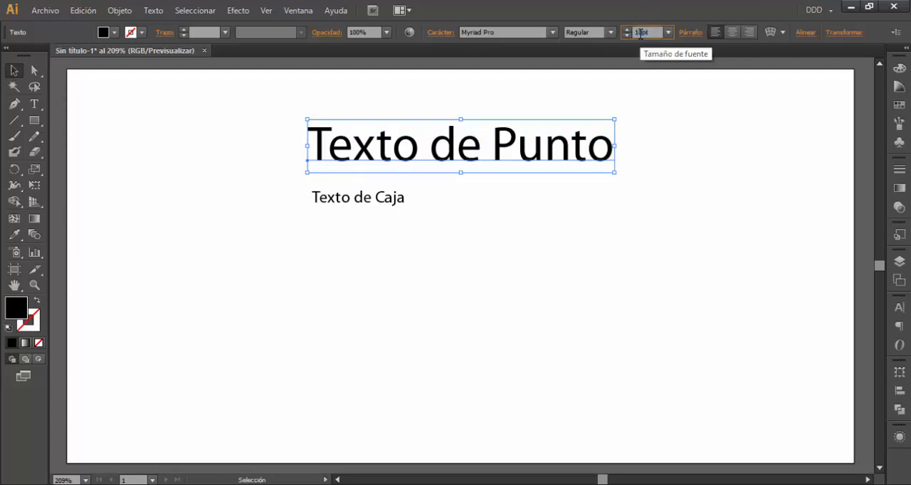
pyautogui.write('10pt')
pyautogui.press('Return')
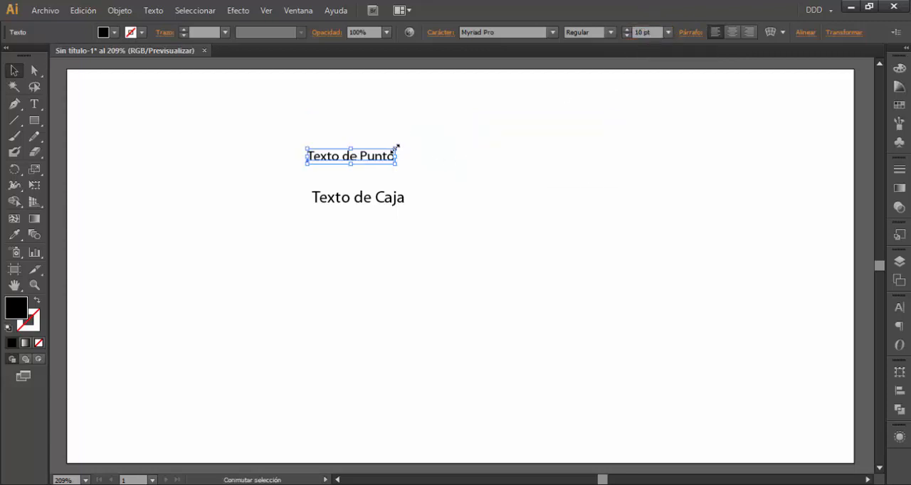
pyautogui.moveTo(397, 148); pyautogui.dragTo(420, 144)
# Make the "Texto de Caja" box narrower and taller, and raise its font size to 16 pt
pyautogui.click(396, 208)
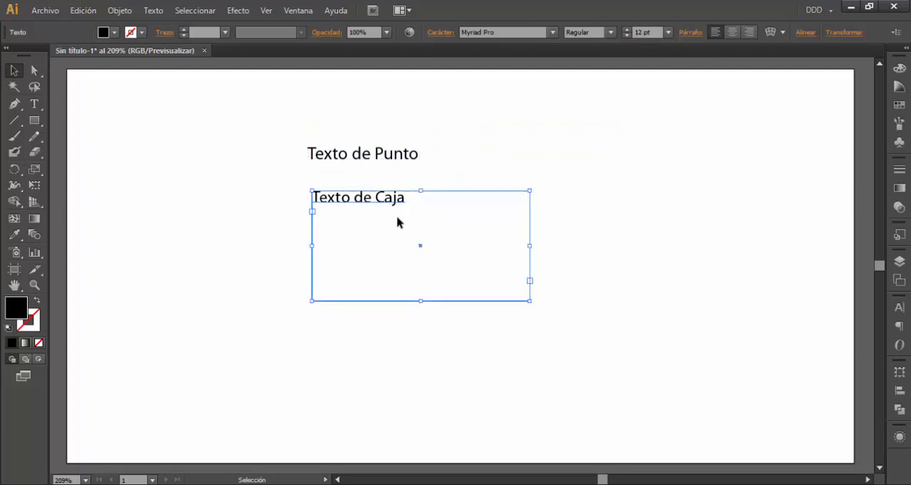
pyautogui.moveTo(528, 301); pyautogui.dragTo(501, 383)
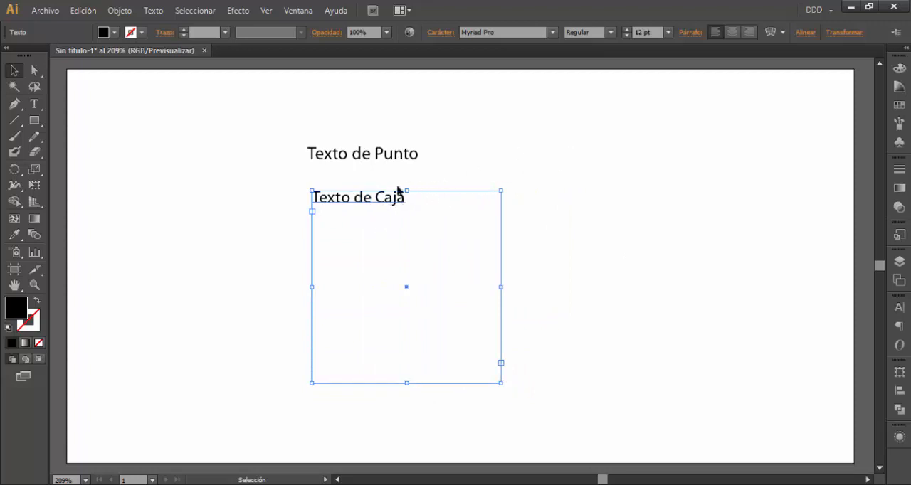
pyautogui.click(627, 29)
pyautogui.click(627, 29)
pyautogui.click(627, 29)
pyautogui.click(627, 29)
pyautogui.click(627, 29)
pyautogui.click(627, 29)
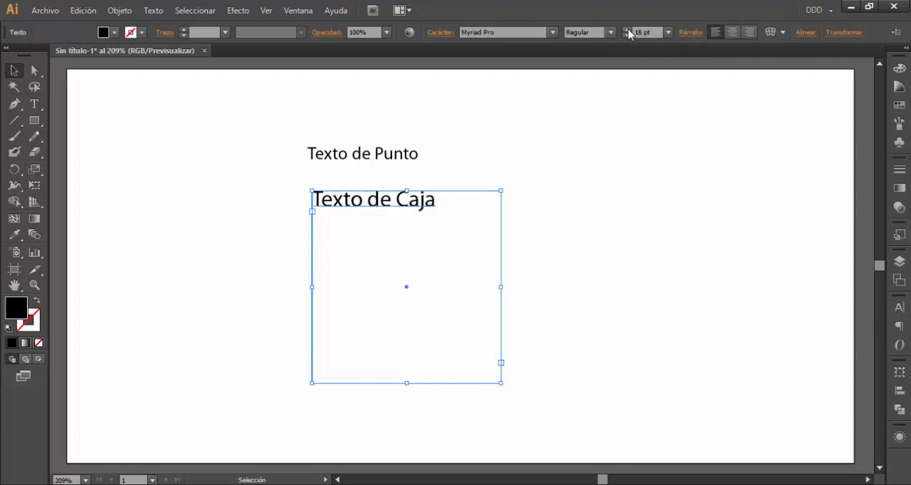
# Reduce only the word "de" in the "Texto de Caja" box to 8 pt
pyautogui.press('t')
pyautogui.moveTo(367, 200); pyautogui.dragTo(391, 199)
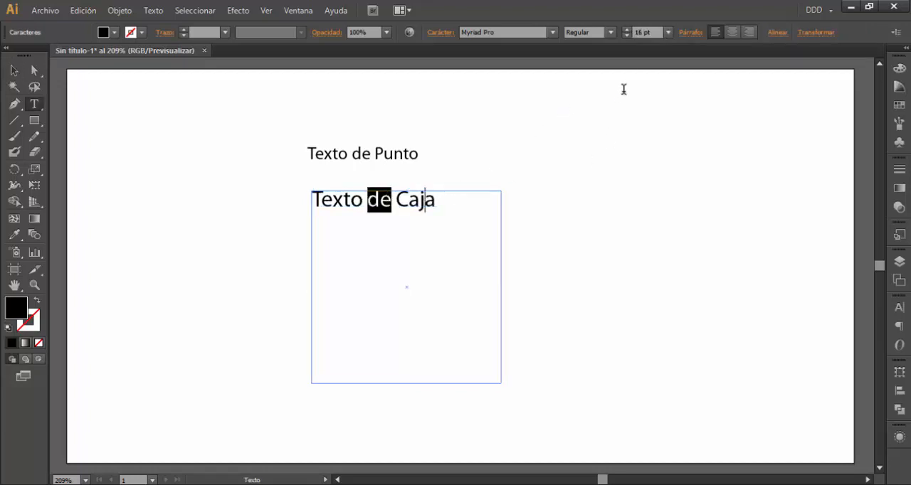
pyautogui.click(627, 35)
pyautogui.click(626, 35)
pyautogui.click(627, 35)
pyautogui.click(627, 35)
pyautogui.click(627, 35)
pyautogui.click(627, 34)
pyautogui.click(627, 35)
pyautogui.click(627, 34)
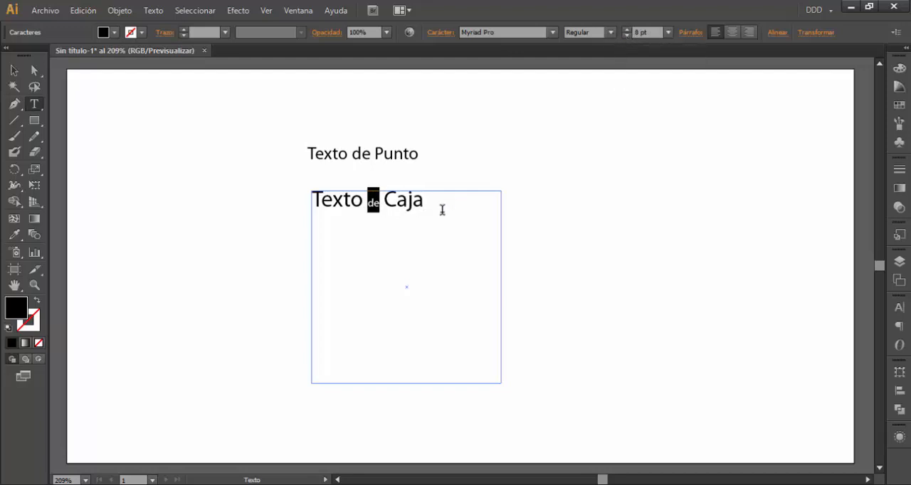
pyautogui.click(412, 203)
pyautogui.click(14, 70)
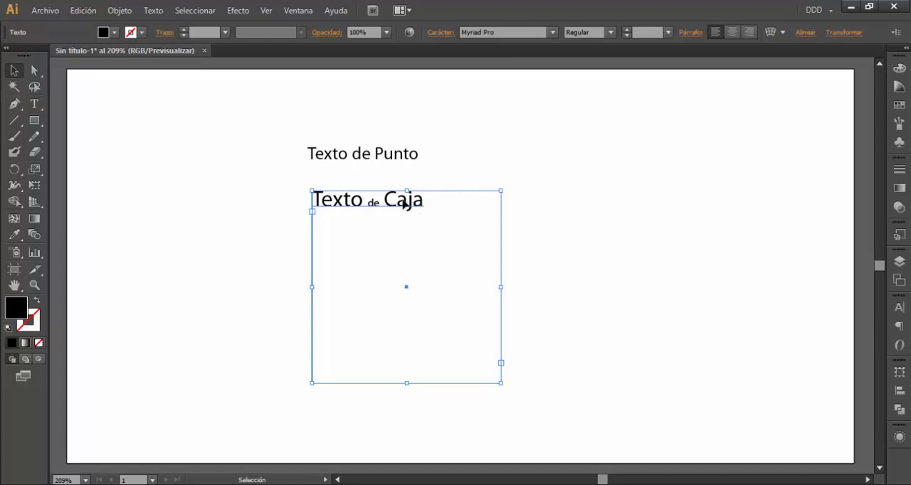
pyautogui.moveTo(403, 204)
pyautogui.mouseDown()
pyautogui.moveTo(372, 206)
pyautogui.moveTo(400, 200)
pyautogui.mouseUp()
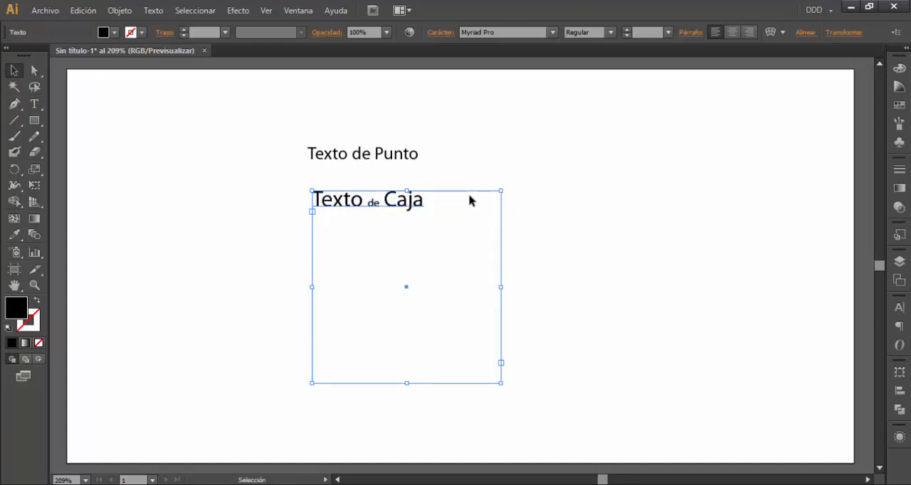
# Reduce only the word "de" in the "Texto de Punto" text to a clearly smaller font size than its neighbouring words
pyautogui.click(359, 158)
pyautogui.doubleClick(359, 158)
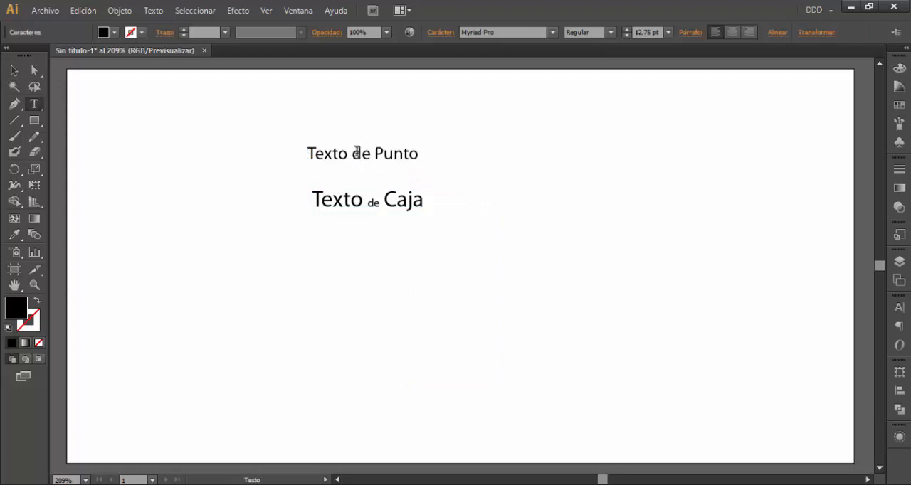
pyautogui.tripleClick(359, 157)
pyautogui.click(373, 166)
pyautogui.hotkey('shift', 'Left')
pyautogui.hotkey('shift', 'Left')
pyautogui.click(626, 35)
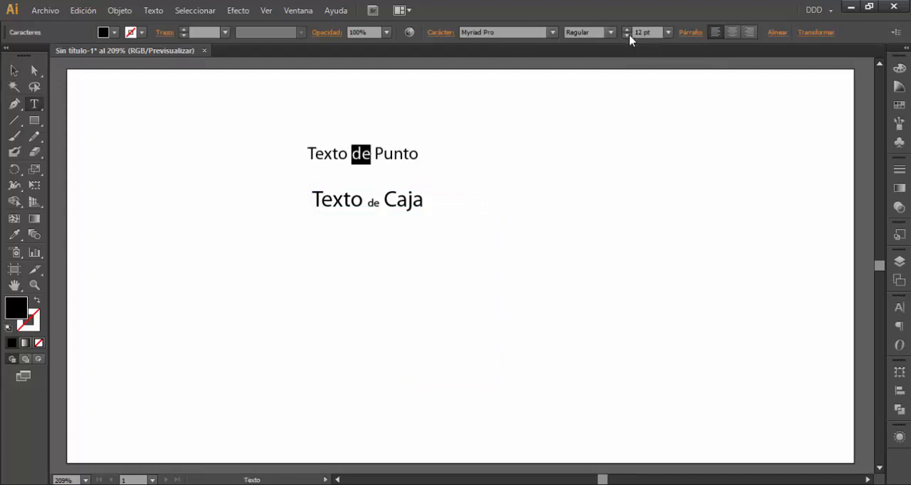
pyautogui.click(626, 36)
pyautogui.click(626, 36)
pyautogui.click(626, 35)
pyautogui.click(625, 35)
pyautogui.click(624, 36)
pyautogui.click(14, 70)
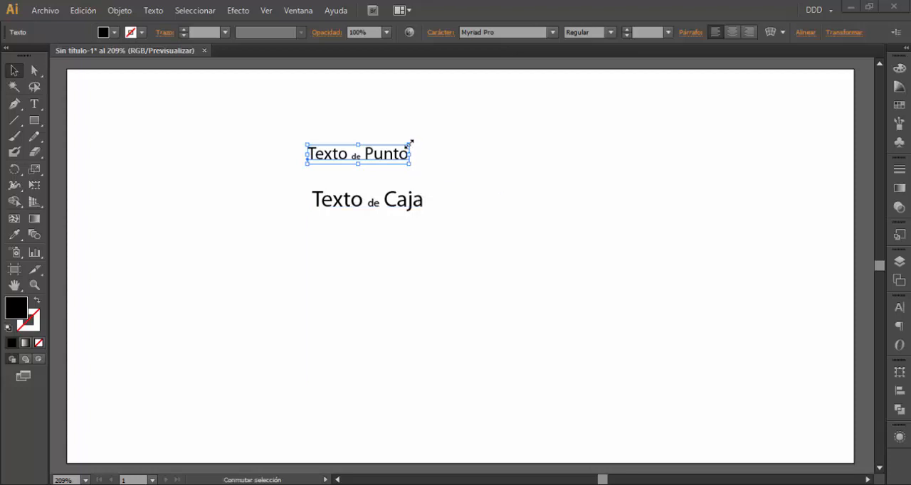
# Scale the point text up so its larger words reach about 34 pt, and undo a slight trial rotation
pyautogui.moveTo(410, 144); pyautogui.dragTo(576, 109)
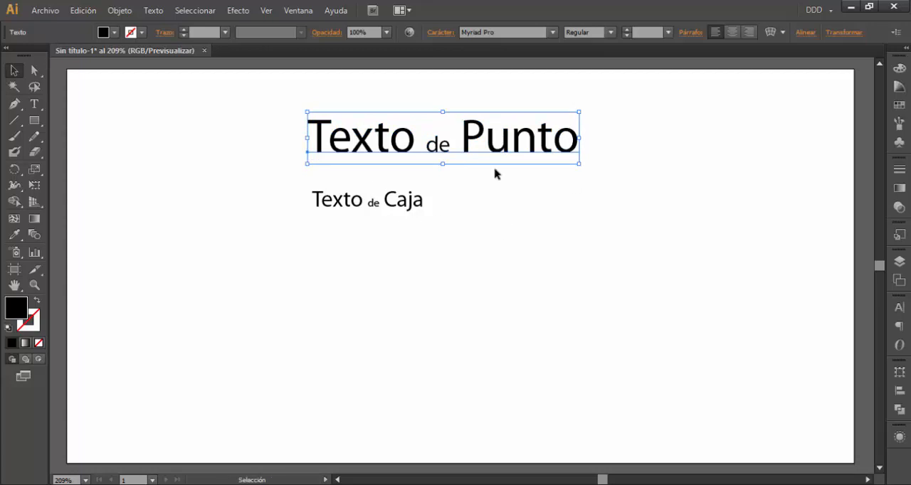
pyautogui.moveTo(583, 170)
pyautogui.mouseDown()
pyautogui.moveTo(536, 240)
pyautogui.moveTo(362, 256)
pyautogui.moveTo(536, 276)
pyautogui.moveTo(595, 152)
pyautogui.moveTo(591, 197)
pyautogui.moveTo(533, 259)
pyautogui.moveTo(362, 236)
pyautogui.moveTo(311, 148)
pyautogui.moveTo(639, 234)
pyautogui.moveTo(585, 106)
pyautogui.moveTo(591, 178)
pyautogui.mouseUp()
pyautogui.hotkey('ctrl', 'z')
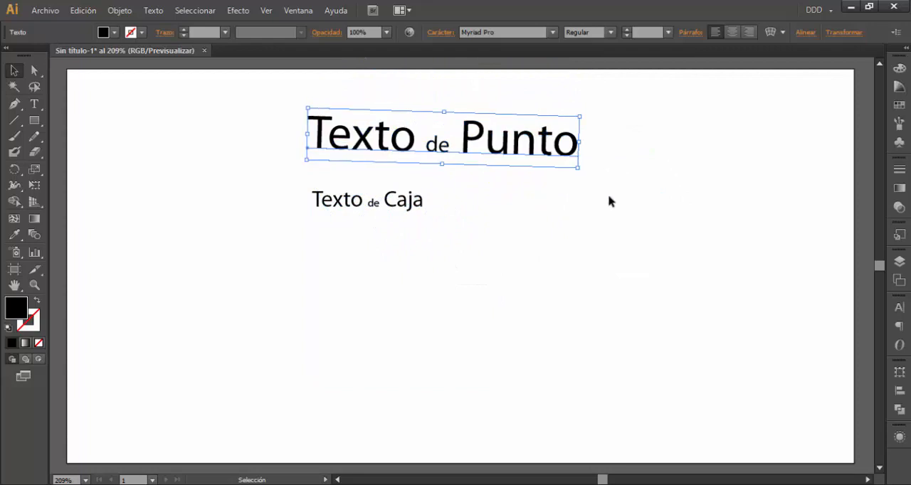
# Move the "Texto de Caja" box to the left of its current place and make it slightly narrower and taller
pyautogui.click(403, 203)
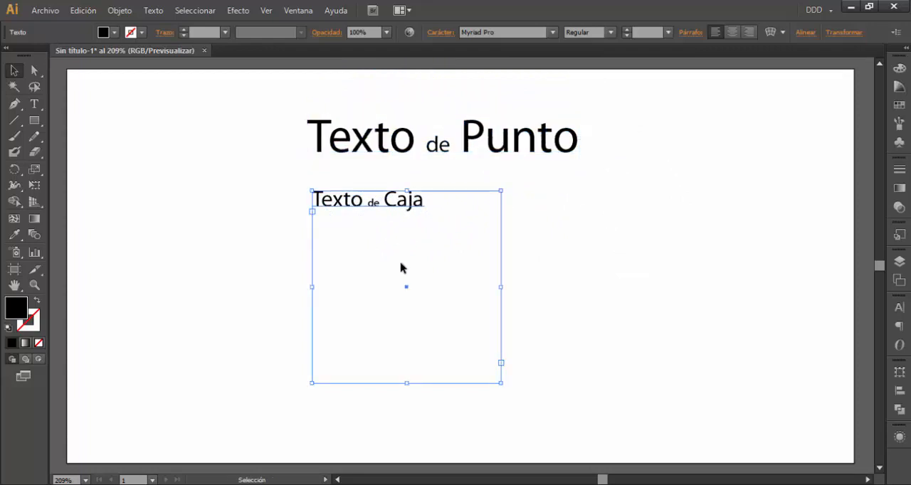
pyautogui.moveTo(395, 207); pyautogui.dragTo(311, 220)
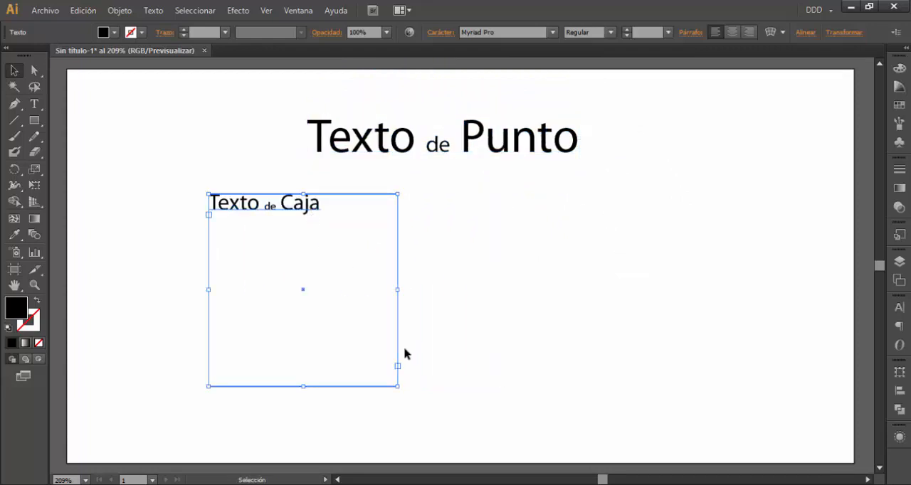
pyautogui.moveTo(396, 290)
pyautogui.mouseDown()
pyautogui.moveTo(304, 290)
pyautogui.moveTo(377, 290)
pyautogui.mouseUp()
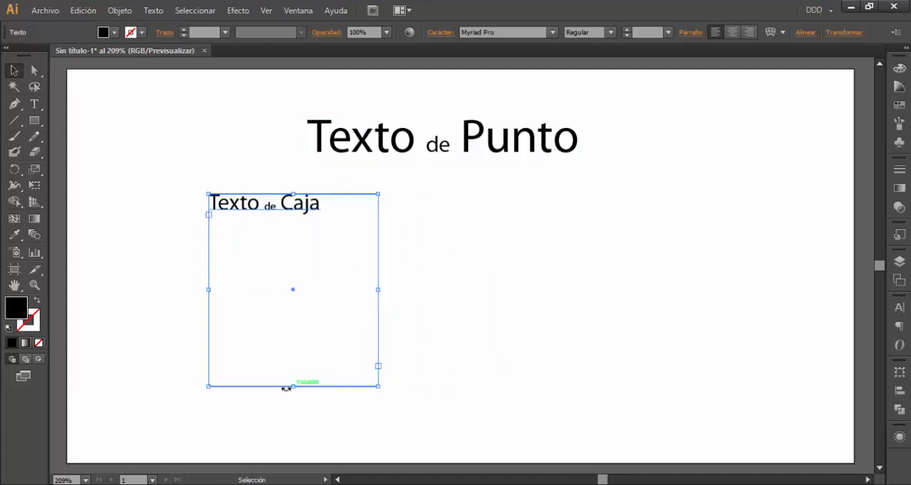
pyautogui.moveTo(294, 386); pyautogui.dragTo(294, 414)
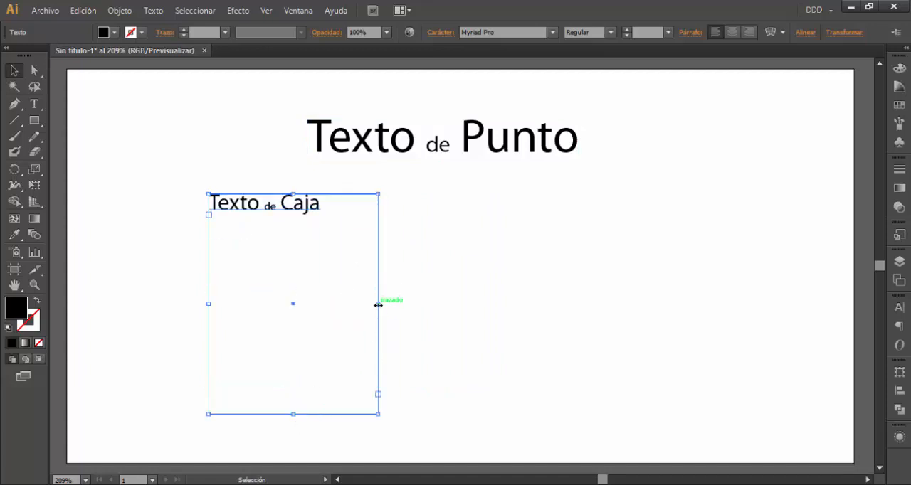
pyautogui.moveTo(377, 304)
pyautogui.mouseDown()
pyautogui.moveTo(304, 308)
pyautogui.moveTo(378, 304)
pyautogui.mouseUp()
# Append the filler text "uhusahjnsa junjn knkn casddfdsadsd sad" after "Texto de Caja" in the text box
pyautogui.doubleClick(306, 209)
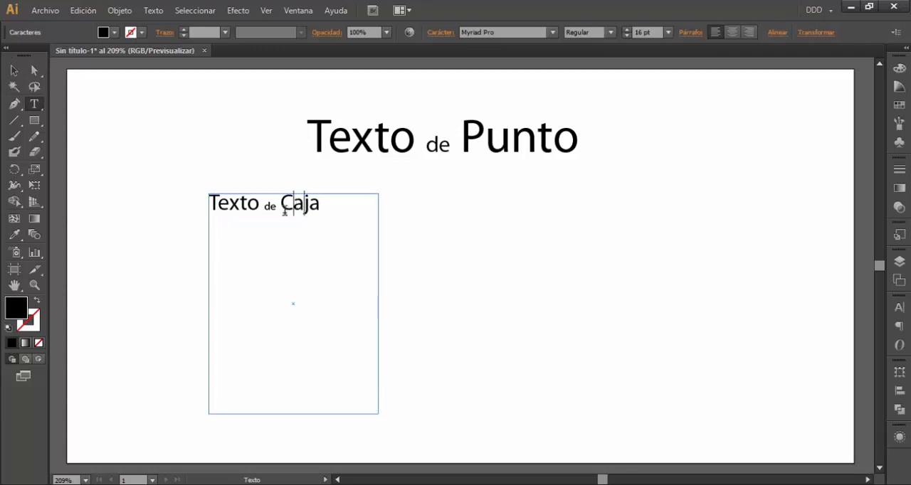
pyautogui.moveTo(243, 206); pyautogui.dragTo(342, 212)
pyautogui.click(356, 221)
pyautogui.write('uhusahjnsa')
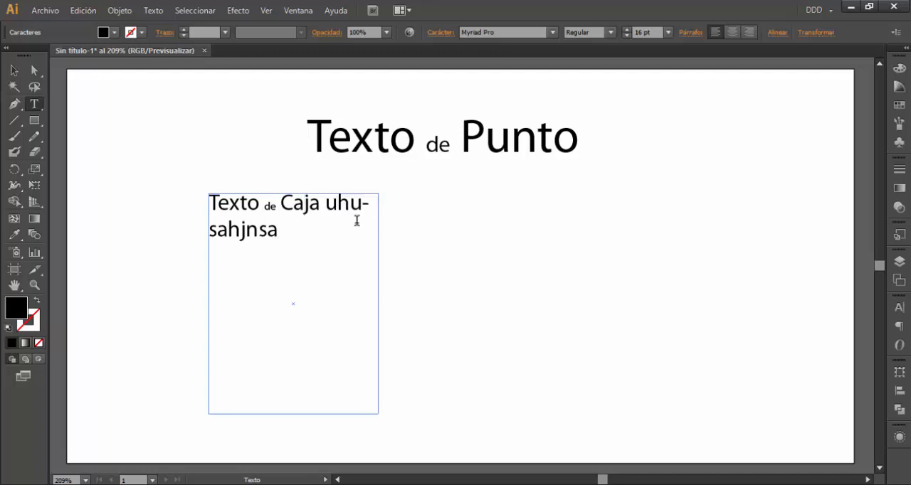
pyautogui.write(' junjn knkn')
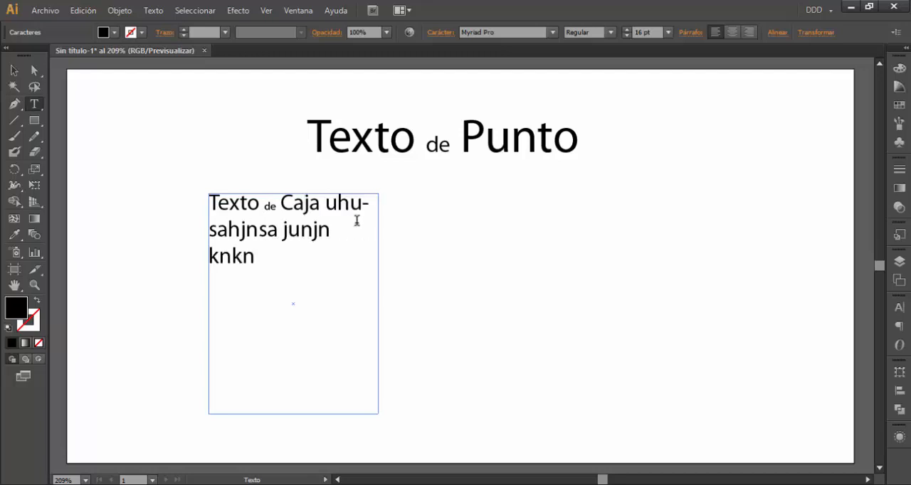
pyautogui.write(' casddfdsadsd s')
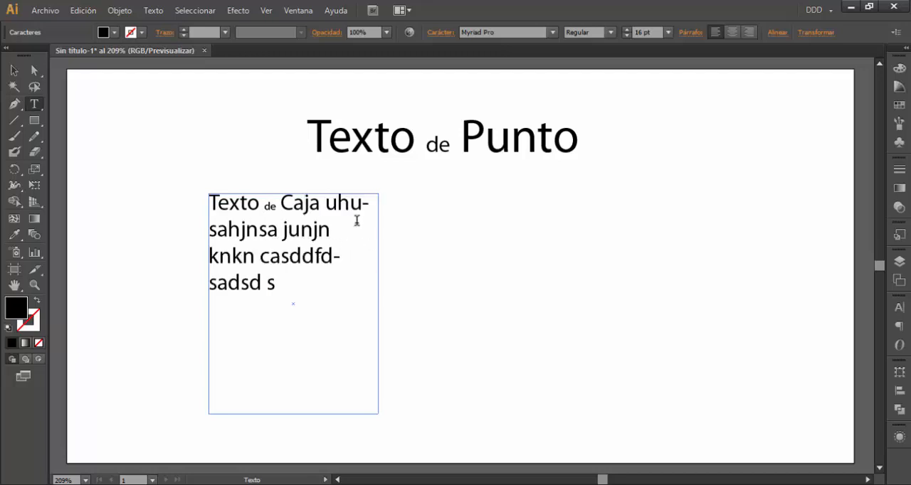
pyautogui.write('ad')
# Append "dffsfdssdd" to the "Texto de Punto" text and add a second line reading "saddsasa"
pyautogui.click(574, 139)
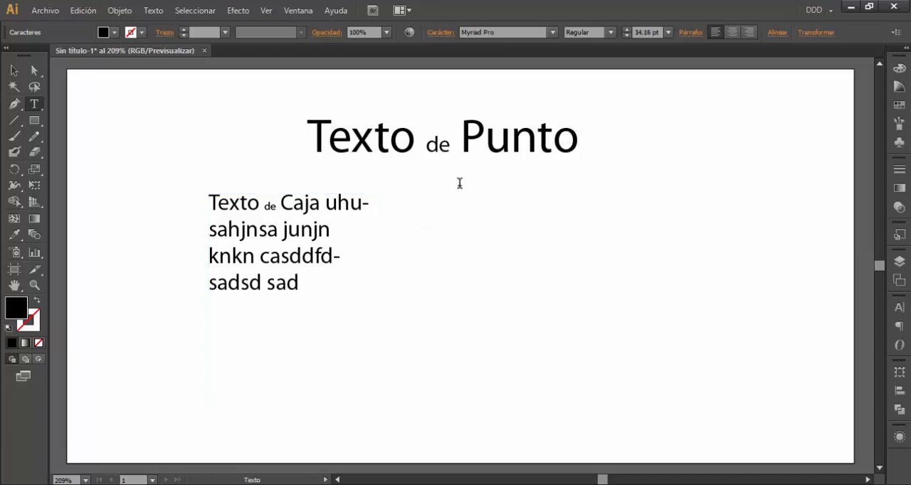
pyautogui.write('dffsfdssdd')
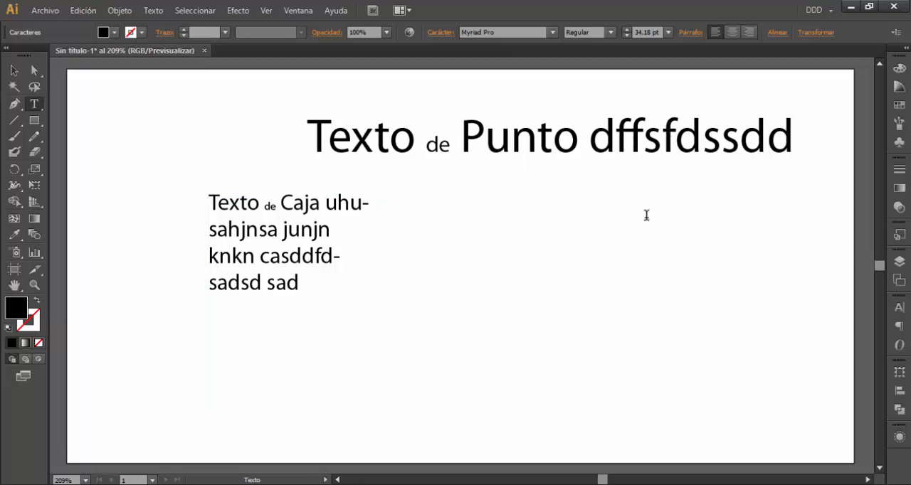
pyautogui.write('saddsasa')
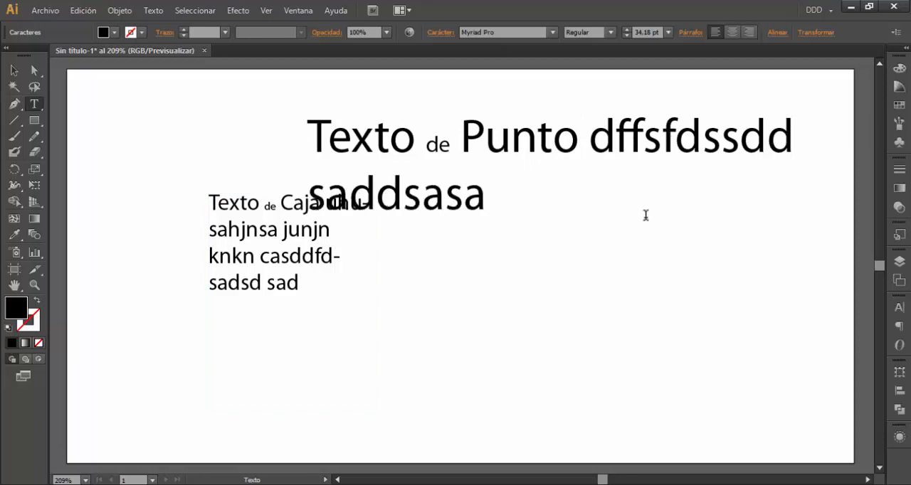
pyautogui.write(' dsas')
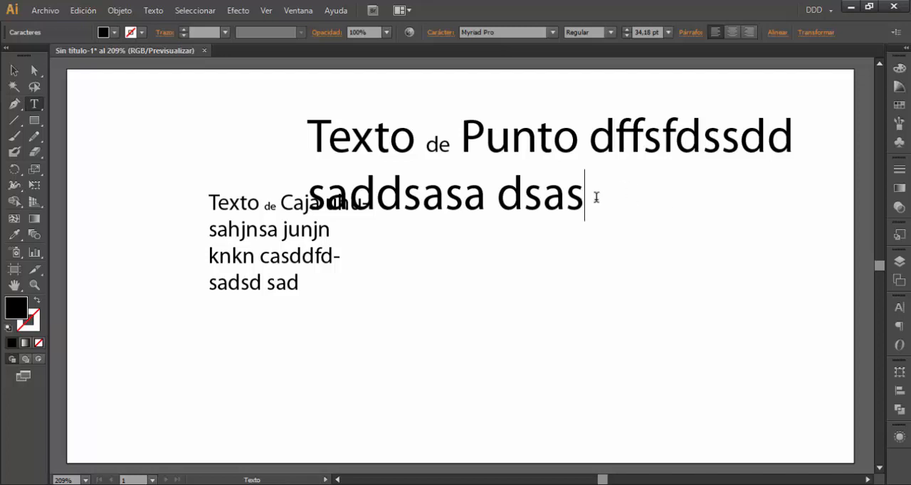
# Add "dsas" to the point text's second line and delete all the filler text following "Texto de Punto"
pyautogui.moveTo(595, 168); pyautogui.dragTo(596, 143)
pyautogui.press('BackSpace')
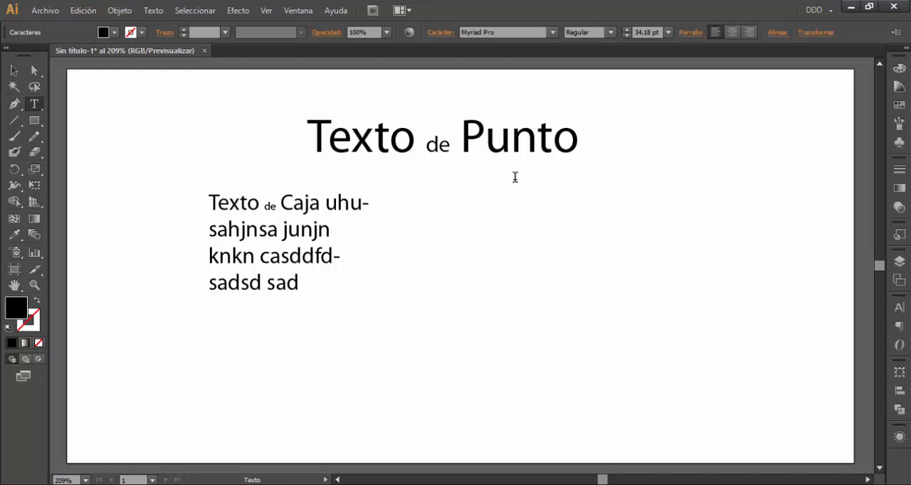
pyautogui.click(14, 70)
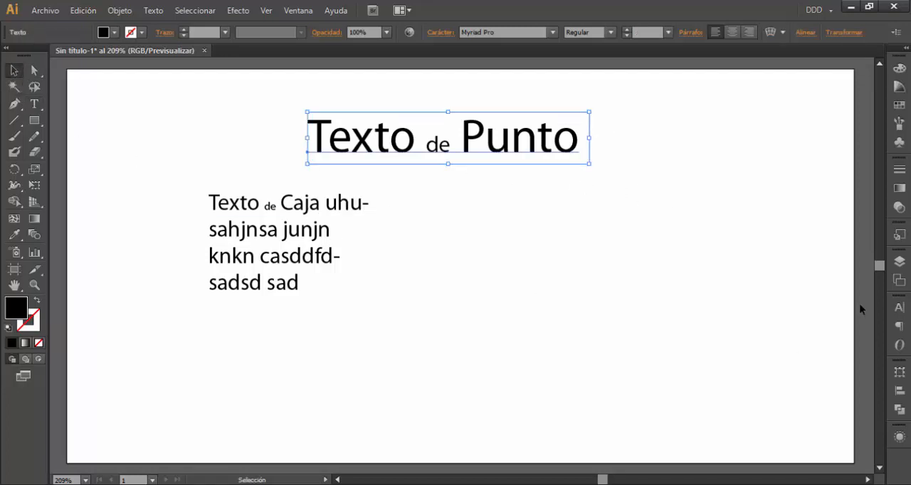
# Show the Character settings for the selected "Texto de Punto" text, with a glance at the paragraph settings
pyautogui.click(299, 12)
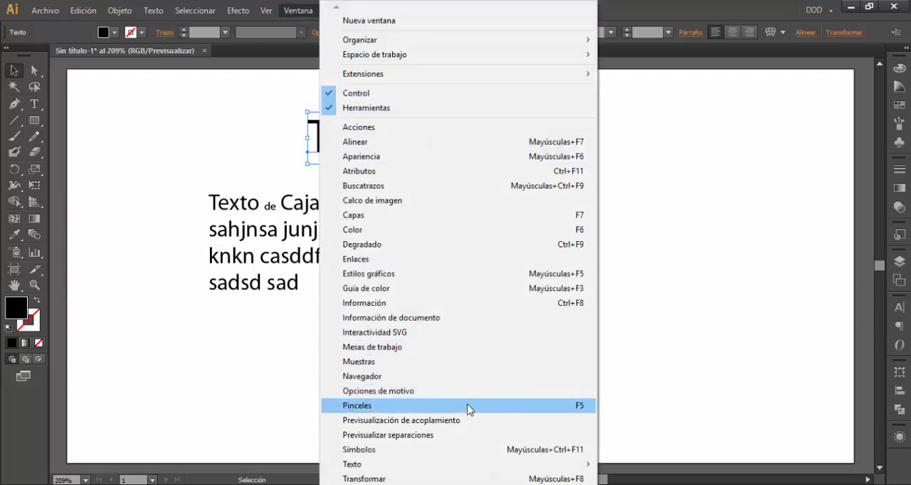
pyautogui.moveTo(449, 464)
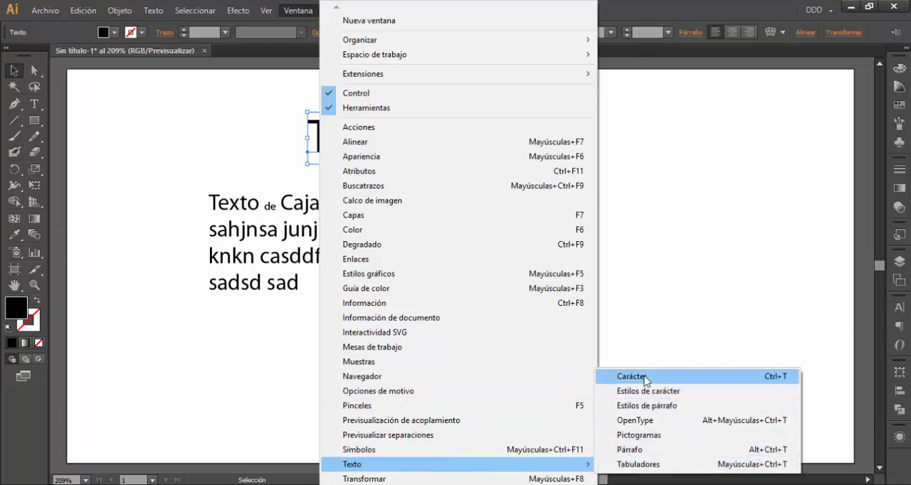
pyautogui.click(674, 379)
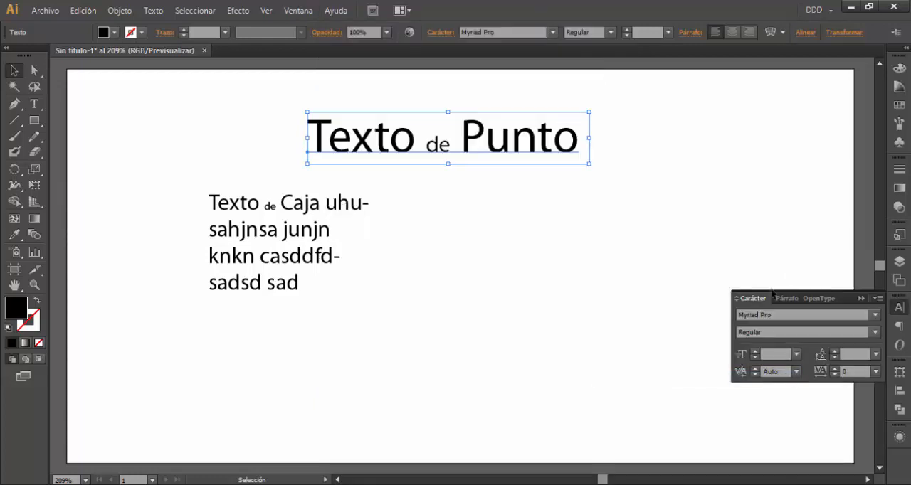
pyautogui.click(786, 298)
pyautogui.click(752, 299)
# Try the Blackoak Std font on the point text and settle on Arial Rounded MT Bold
pyautogui.click(874, 315)
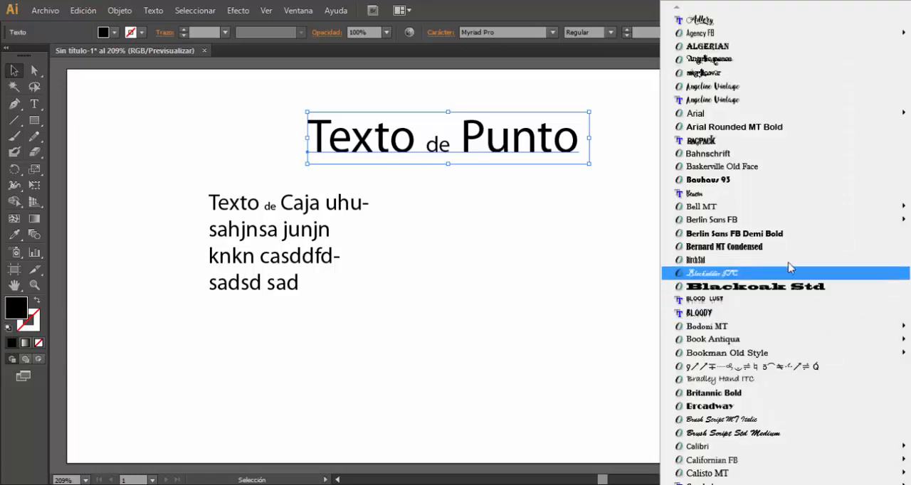
pyautogui.click(756, 289)
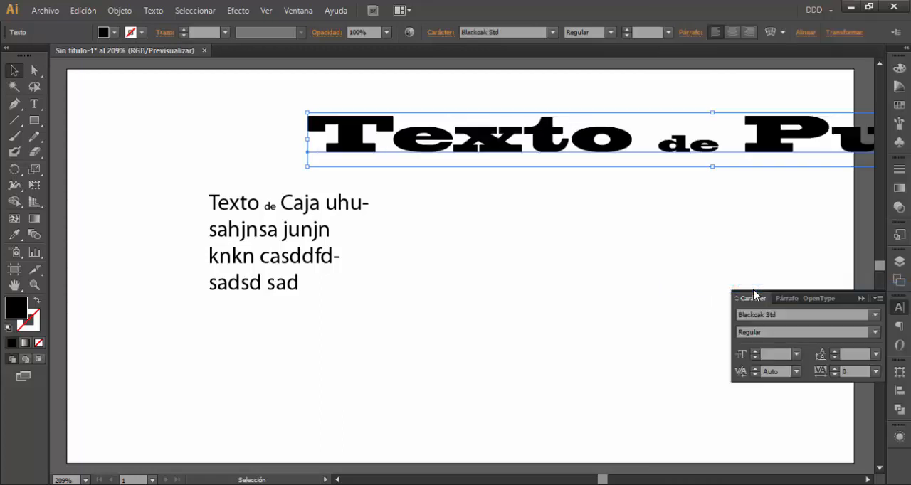
pyautogui.click(877, 316)
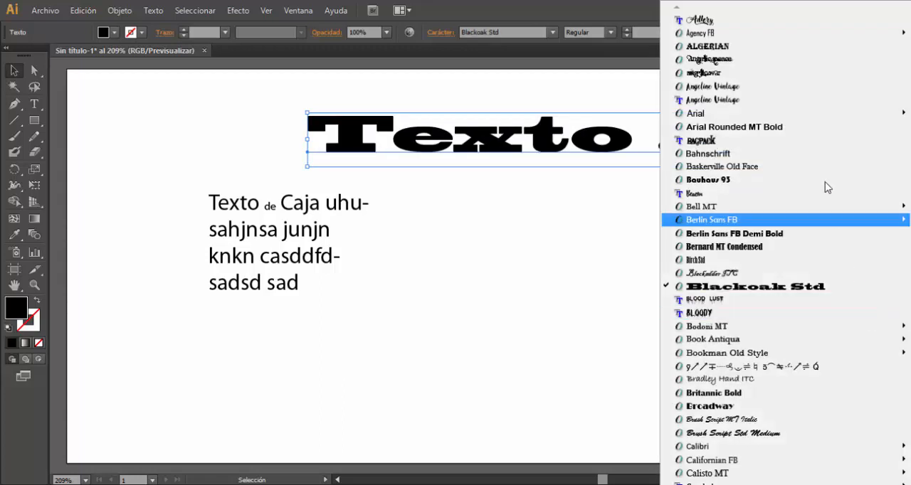
pyautogui.click(741, 127)
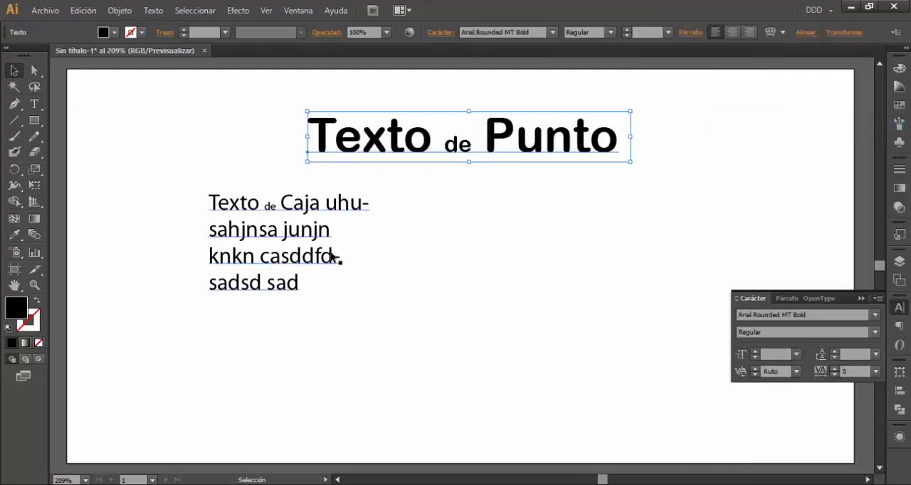
# Move the "Texto de Caja" box under the start of the point text and set its font to Berlin Sans FB Demi Bold
pyautogui.moveTo(307, 240); pyautogui.dragTo(409, 241)
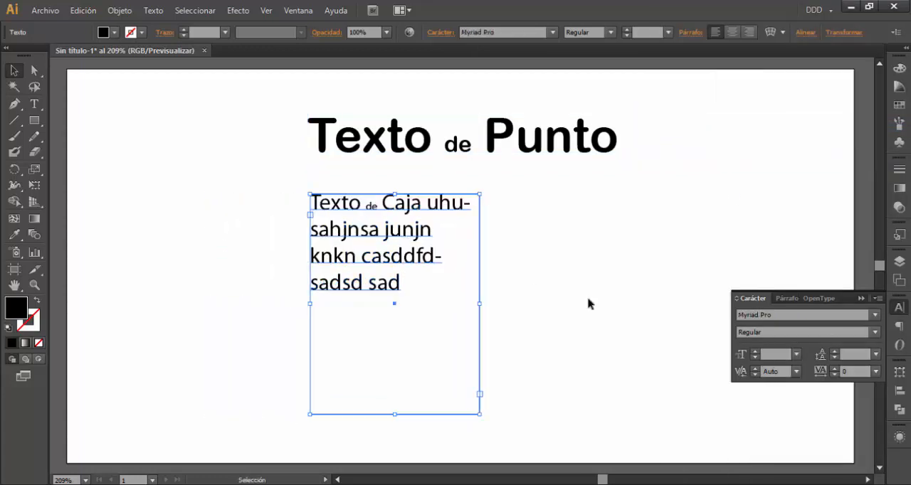
pyautogui.click(874, 321)
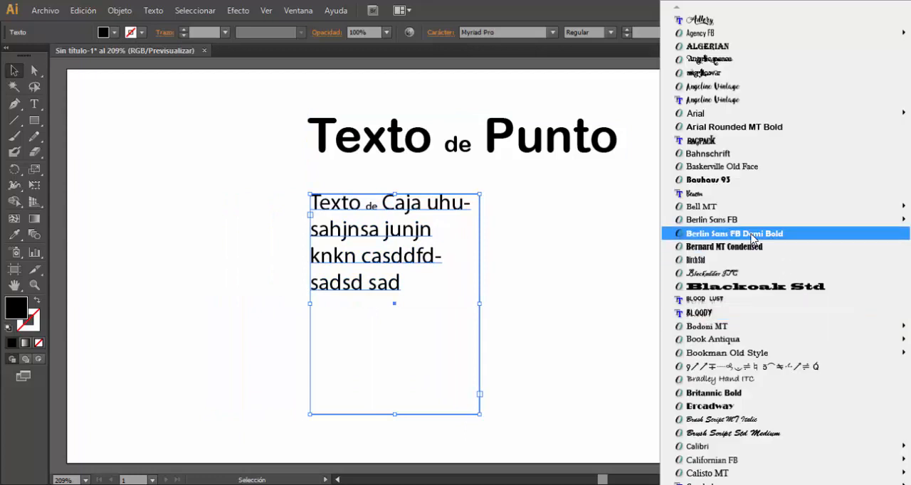
pyautogui.click(850, 236)
pyautogui.moveTo(405, 236); pyautogui.dragTo(406, 241)
pyautogui.click(875, 333)
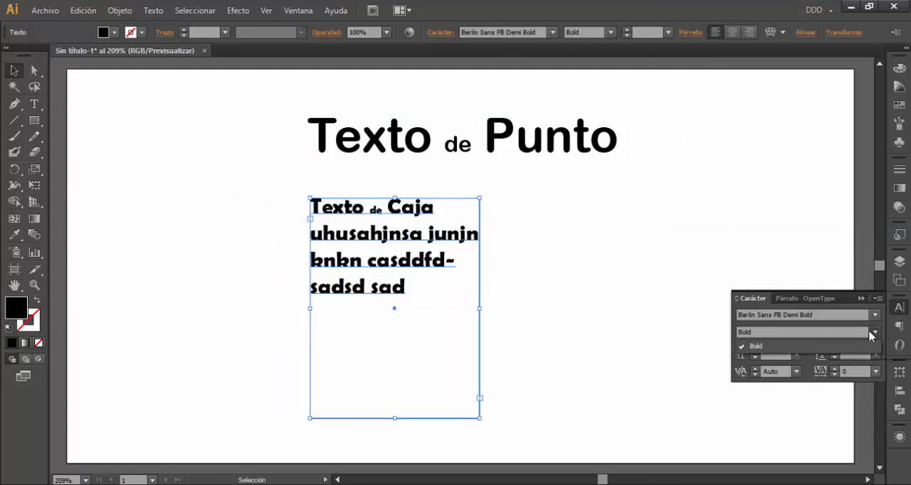
pyautogui.click(877, 334)
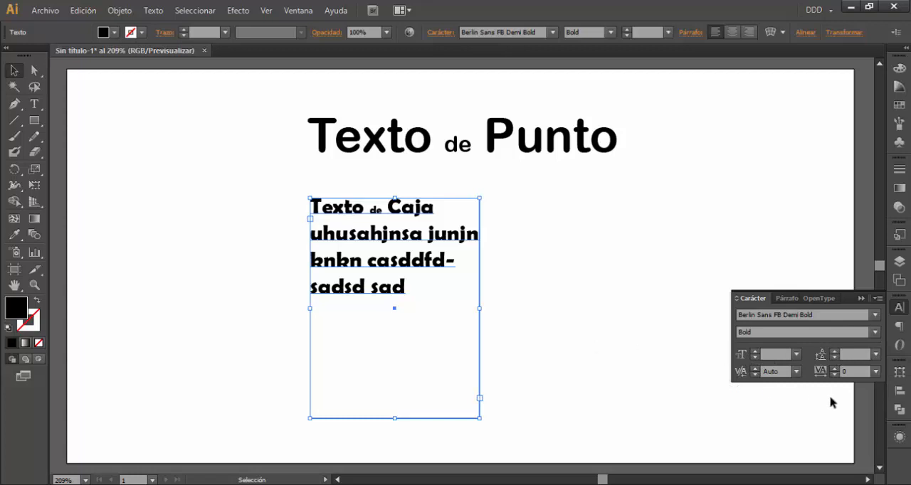
# Move both text objects towards the artboard's upper left with their left edges aligned, and save the document as texto.ai
pyautogui.moveTo(390, 267); pyautogui.dragTo(372, 264)
pyautogui.moveTo(438, 146); pyautogui.dragTo(322, 136)
pyautogui.moveTo(371, 214); pyautogui.dragTo(273, 182)
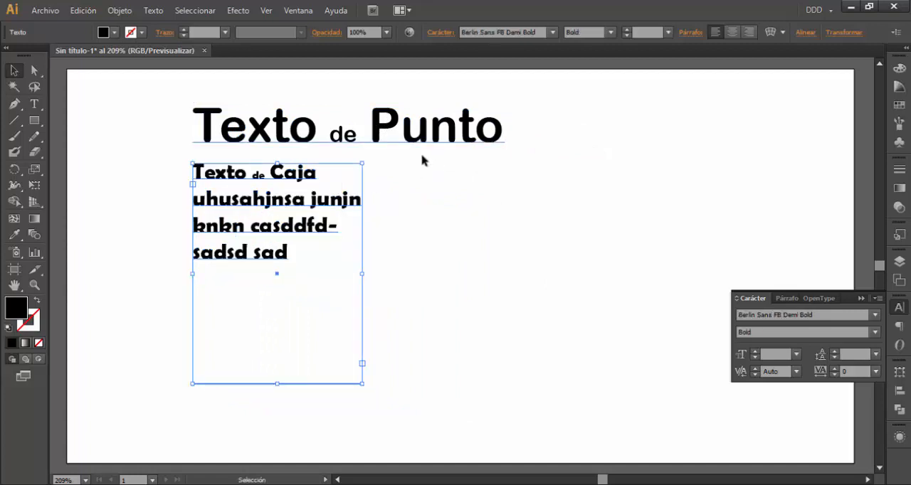
pyautogui.hotkey('ctrl', 's')
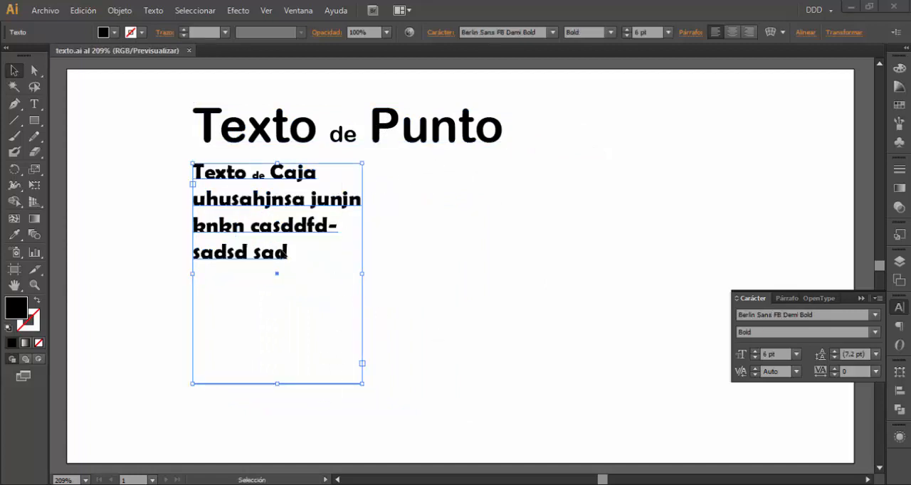
# Narrow the text box slightly, shorten it to four lines, and continue its overflowing text in a linked box to its right
pyautogui.moveTo(361, 383); pyautogui.dragTo(297, 369)
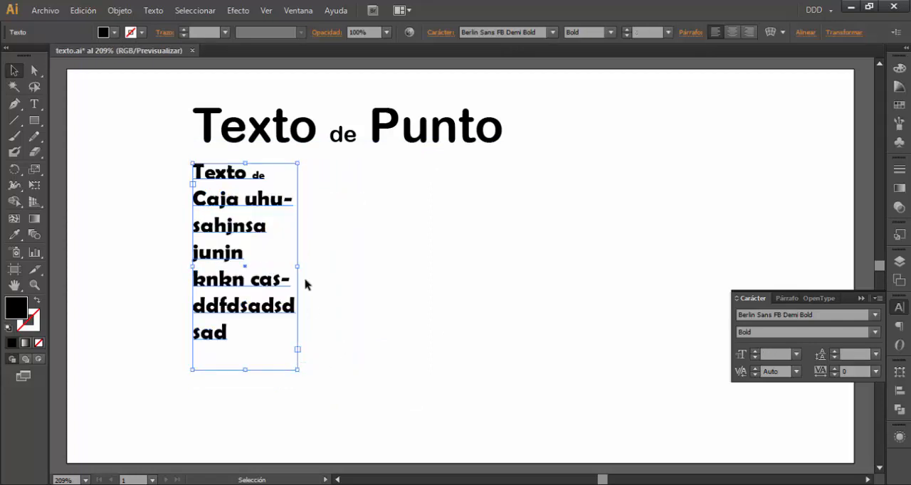
pyautogui.moveTo(299, 267); pyautogui.dragTo(349, 267)
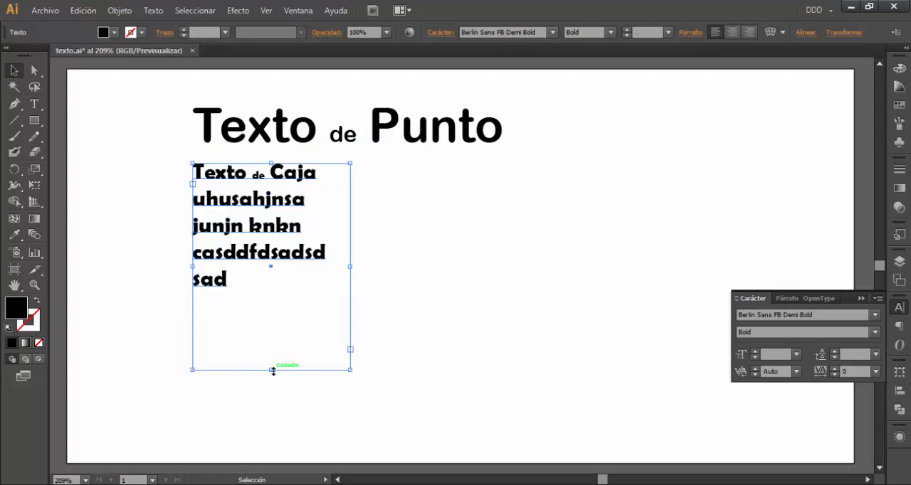
pyautogui.moveTo(271, 370); pyautogui.dragTo(275, 273)
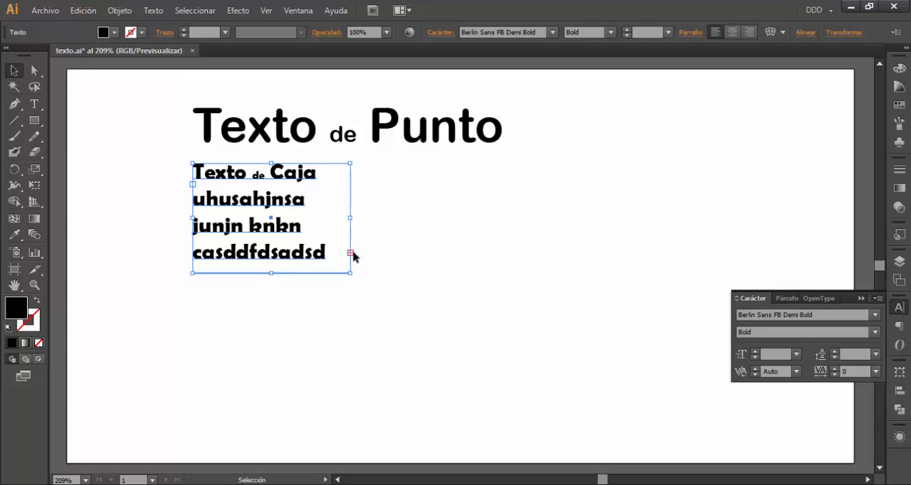
pyautogui.press('t')
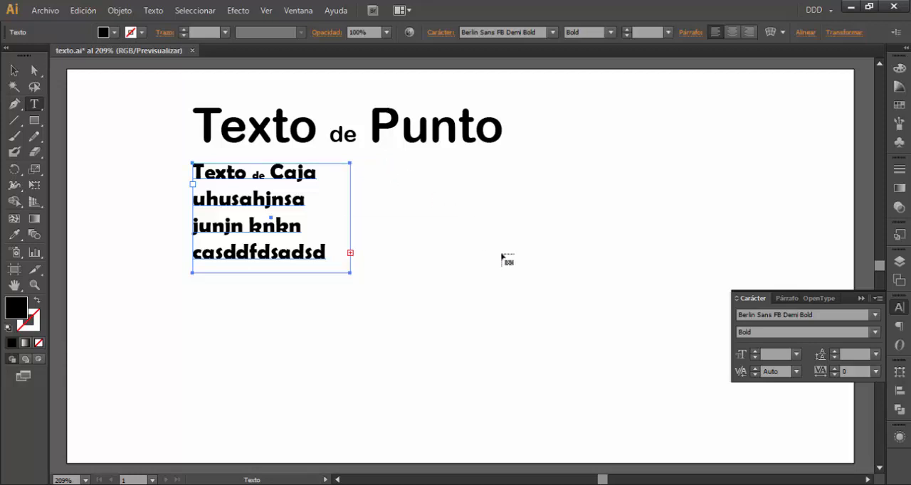
pyautogui.click(491, 192)
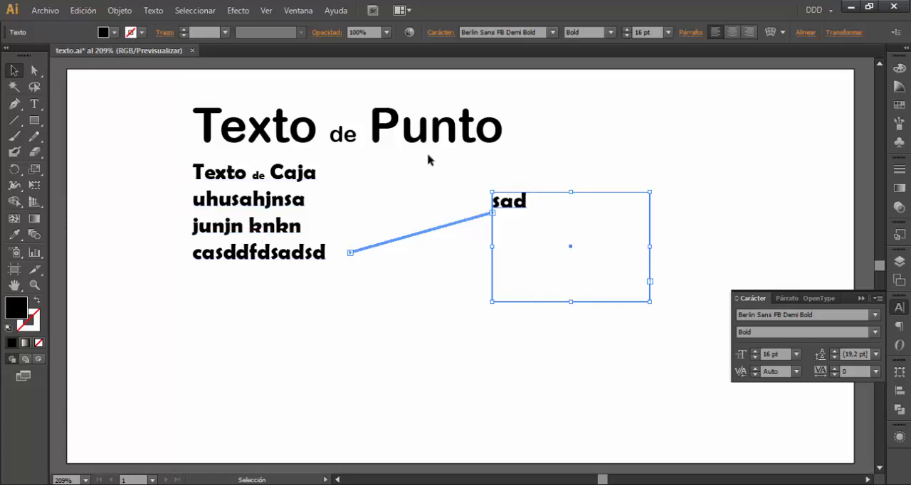
# Insert "fdssgfgfffggf fgfggfgf" after "uhusah" in the second line of the first text box
pyautogui.click(276, 256)
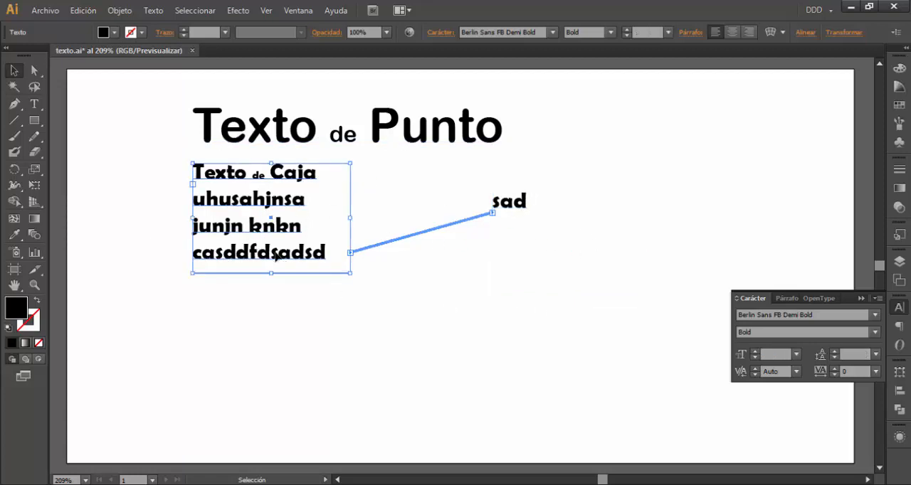
pyautogui.tripleClick(277, 256)
pyautogui.click(271, 223)
pyautogui.click(261, 206)
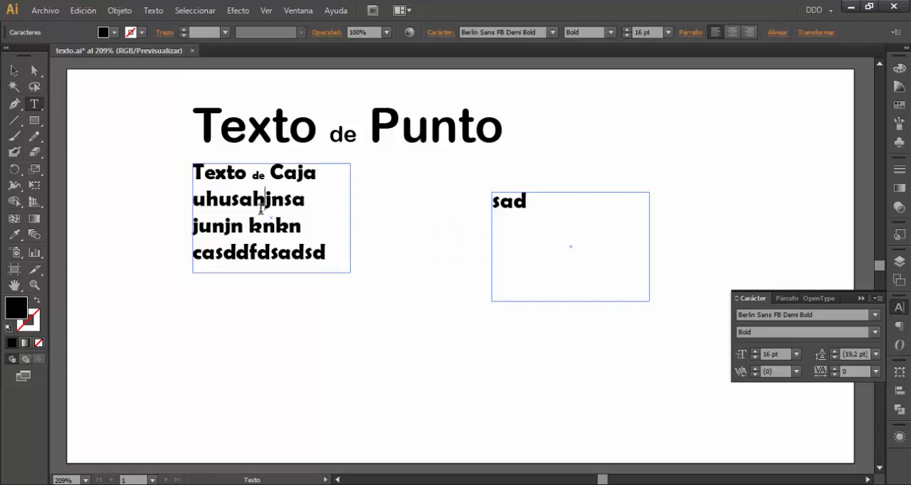
pyautogui.write('fdssgfg-fffg')
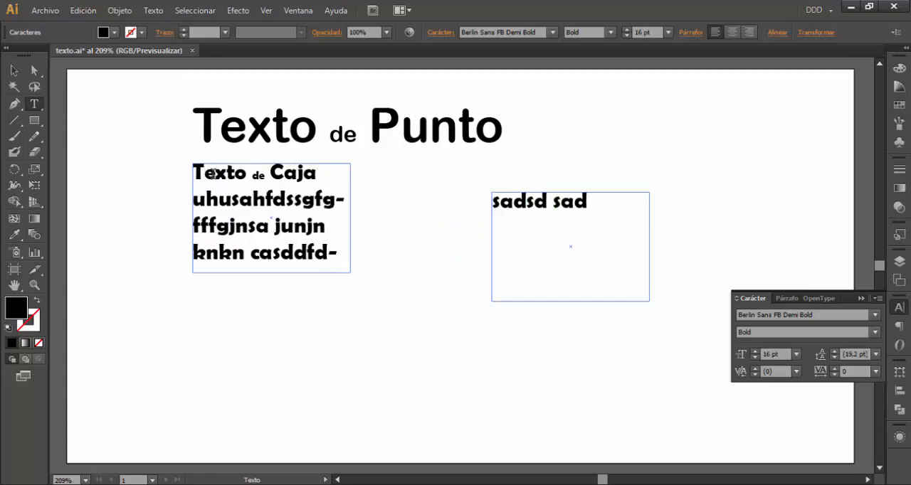
pyautogui.write('gf fgfggfgf-')
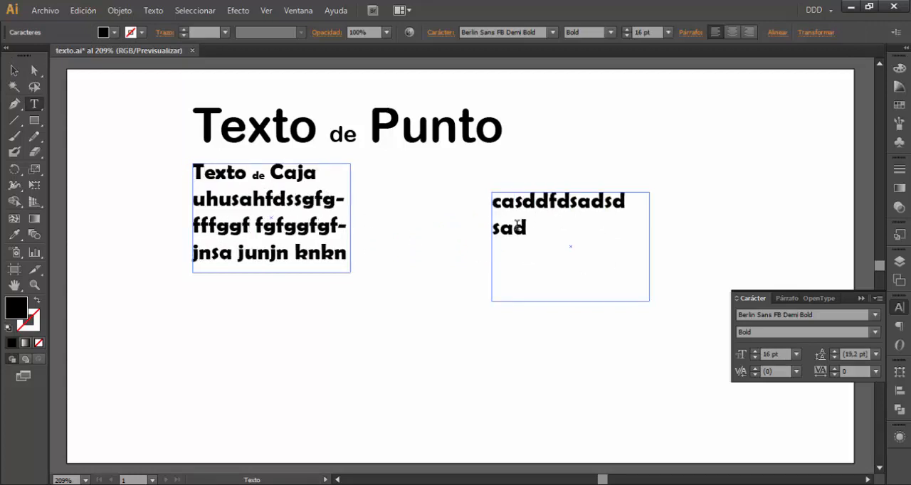
# Move the two linked text boxes slightly down and to the left, and delete the second box of the pair
pyautogui.click(14, 71)
pyautogui.click(558, 231)
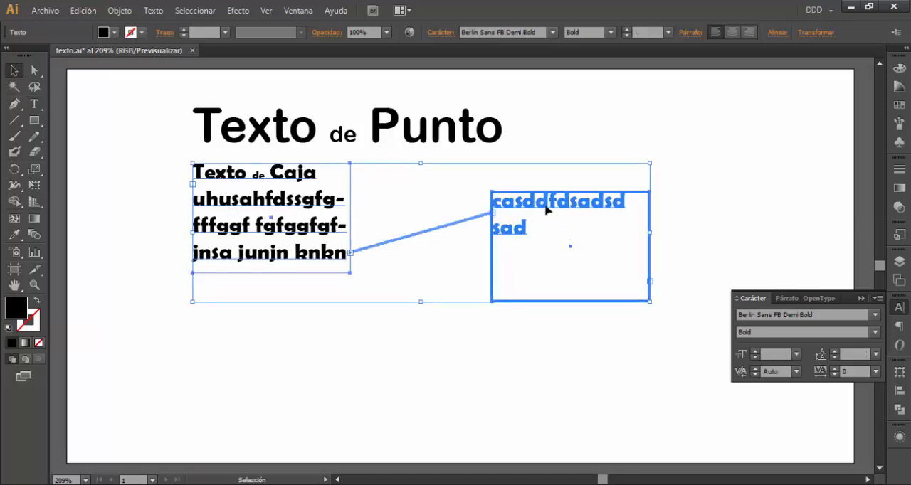
pyautogui.moveTo(546, 208); pyautogui.dragTo(523, 226)
pyautogui.click(518, 278)
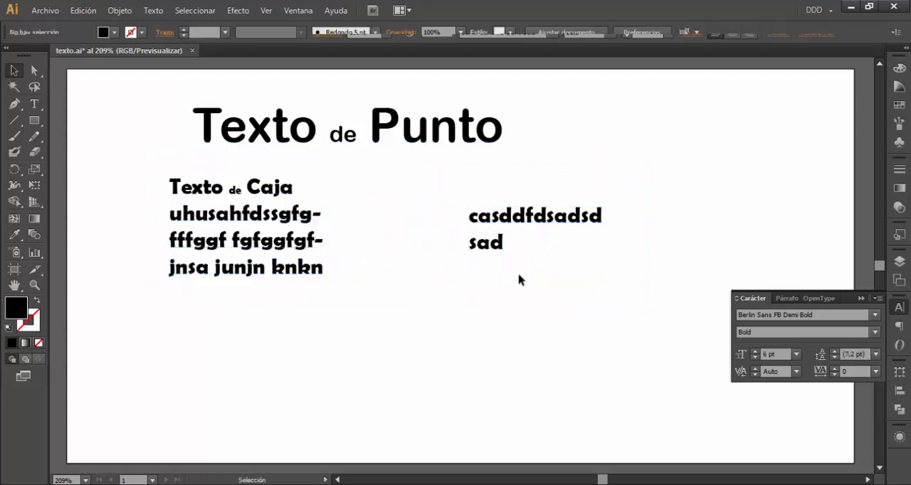
pyautogui.click(518, 280)
pyautogui.press('Delete')
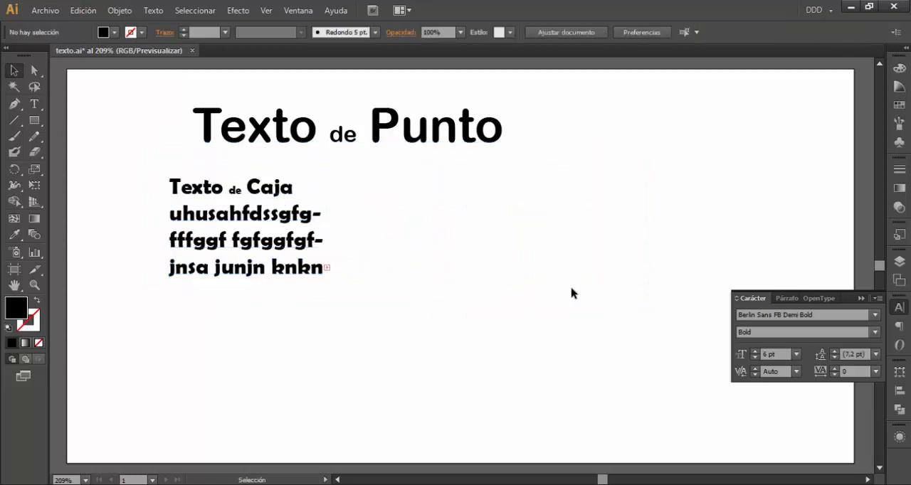
# Continue the overflowing box text in a new, taller linked box drawn beside it with its upper edge aligned
pyautogui.click(306, 272)
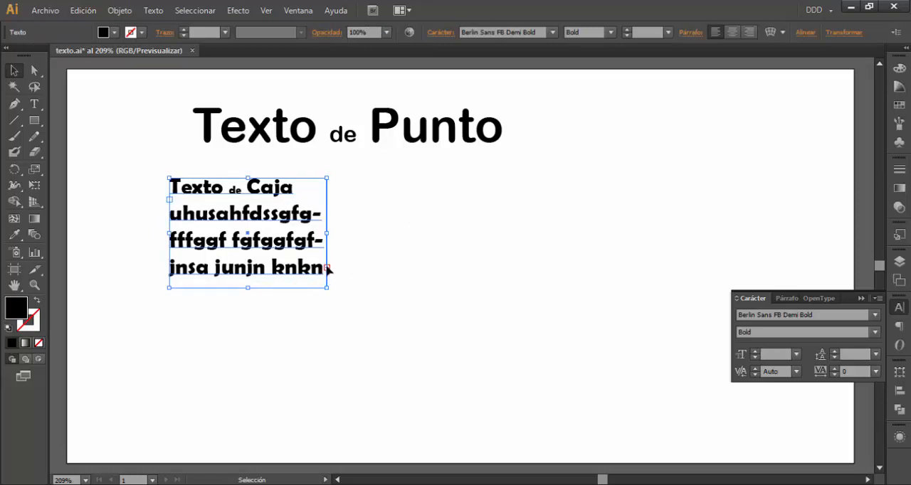
pyautogui.click(327, 269)
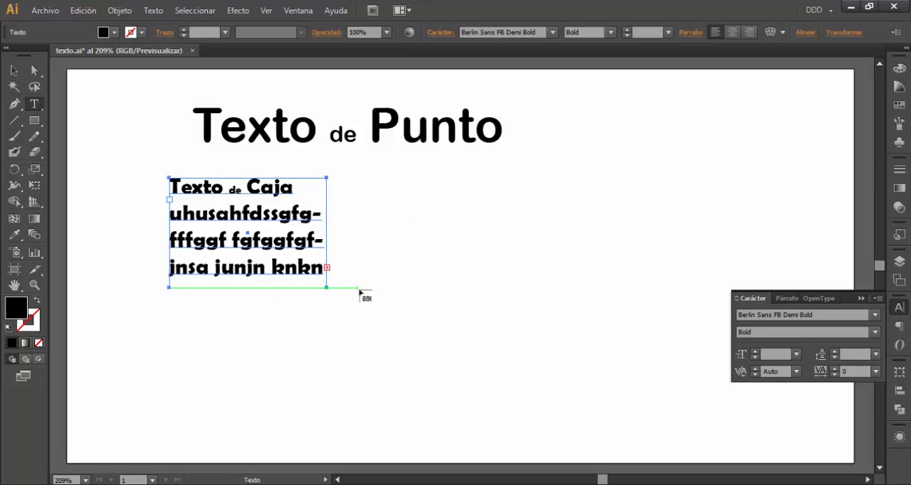
pyautogui.moveTo(368, 179); pyautogui.dragTo(534, 425)
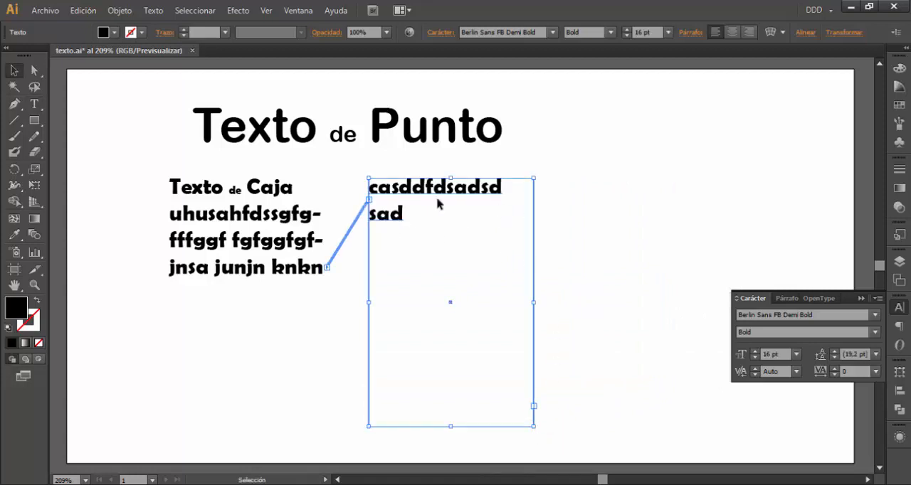
# Append "fdgf fdgfd dg gdfgfd dfgfdgf" after "sad" in the second linked box and finish the text editing
pyautogui.press('t')
pyautogui.click(407, 214)
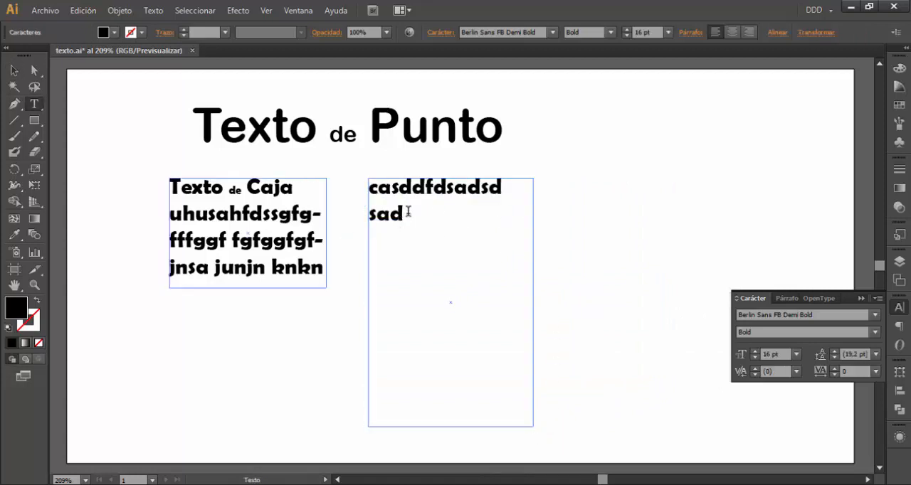
pyautogui.write('fdgf fdgfd')
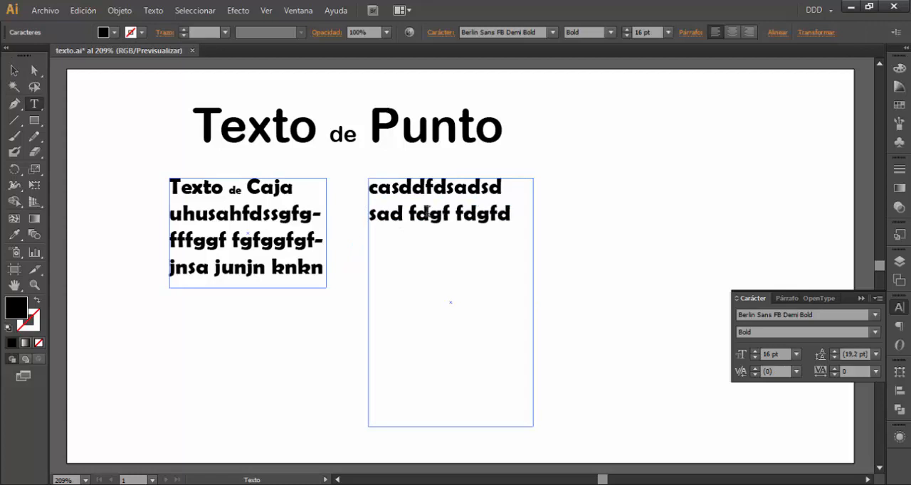
pyautogui.write(' dg gdfgfd dfgfdgf')
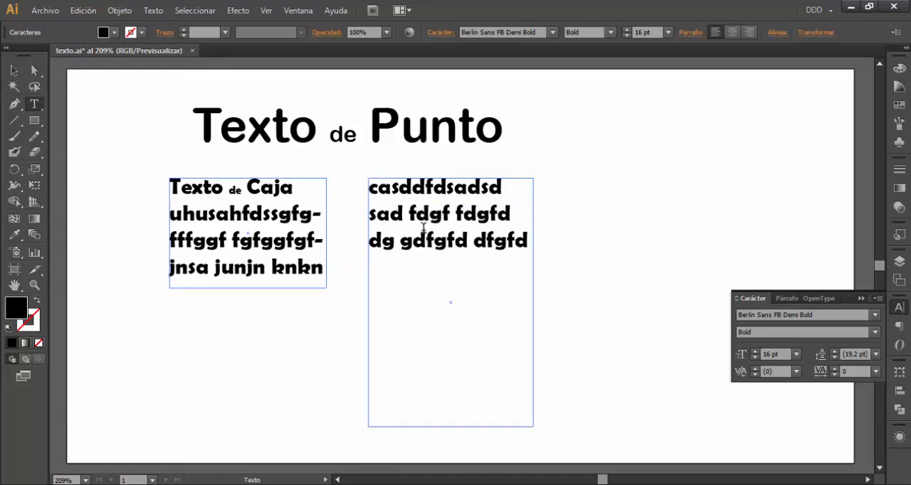
pyautogui.click(14, 72)
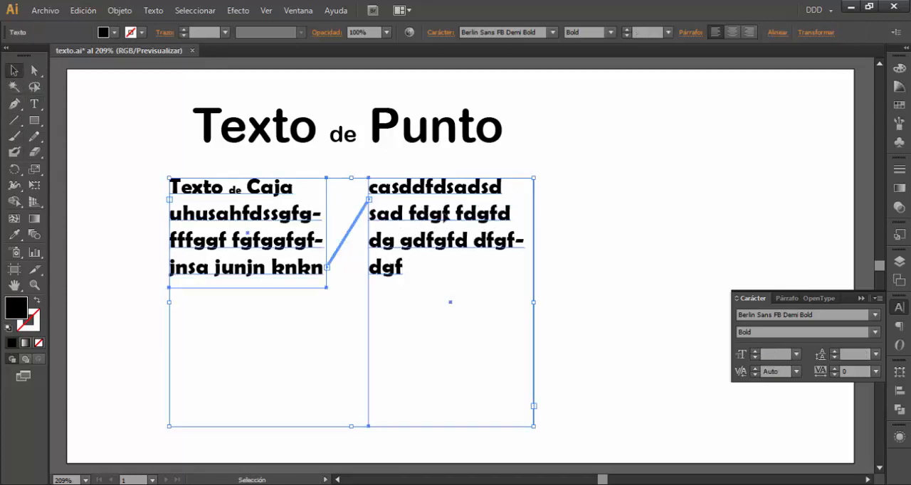
# Move the two linked text boxes together to the left, nearer the artboard's edge
pyautogui.moveTo(442, 218); pyautogui.dragTo(395, 221)
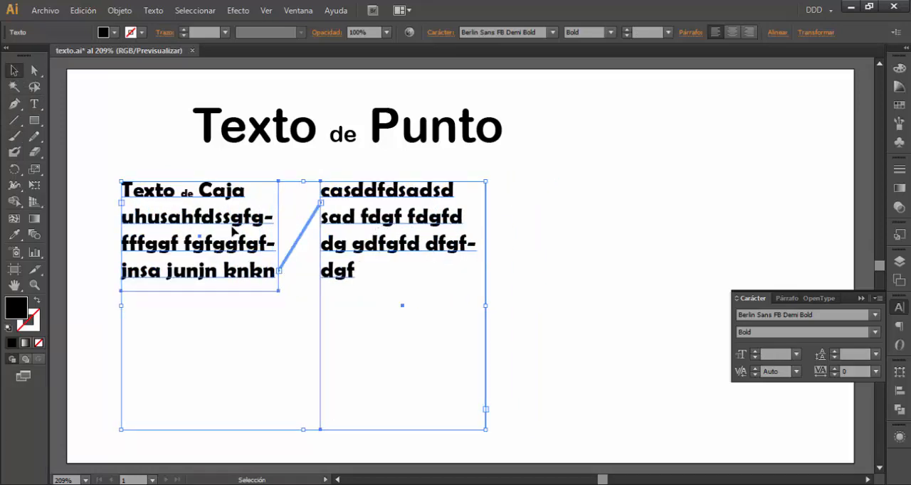
pyautogui.doubleClick(231, 226)
pyautogui.click(14, 72)
# Change the font of only the first linked text box to Birch Std
pyautogui.click(534, 225)
pyautogui.click(239, 226)
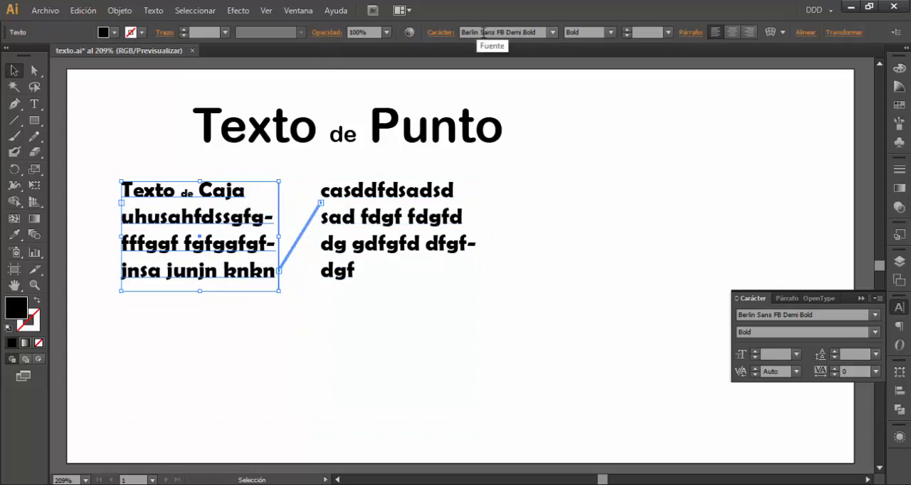
pyautogui.click(876, 318)
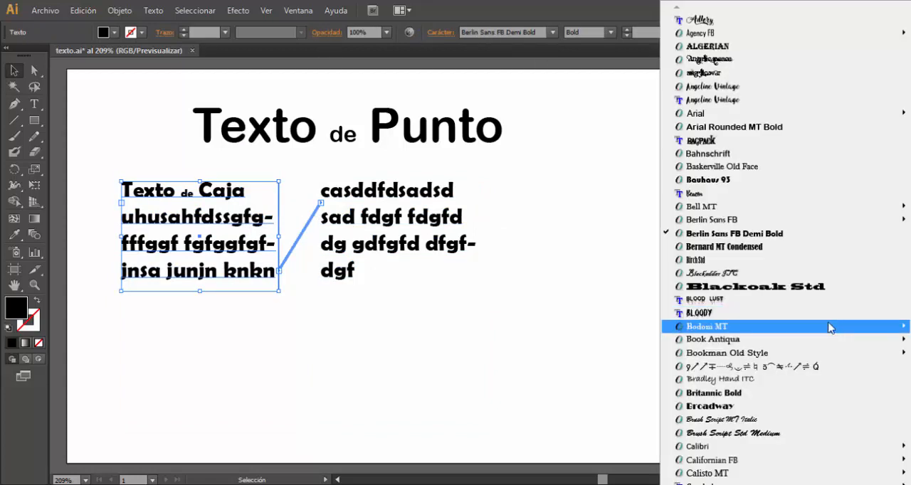
pyautogui.click(716, 254)
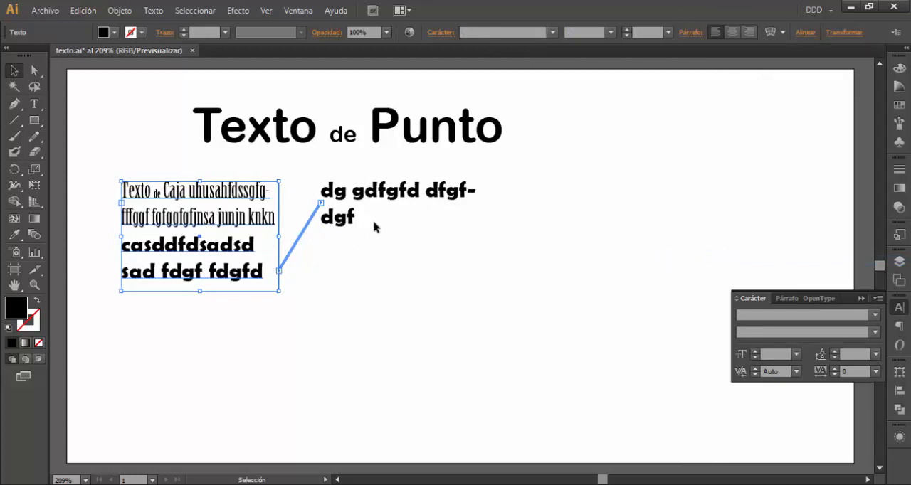
# Select both linked text boxes and set their font to Beacon
pyautogui.keyDown('shift'); pyautogui.click(342, 229); pyautogui.keyUp('shift')
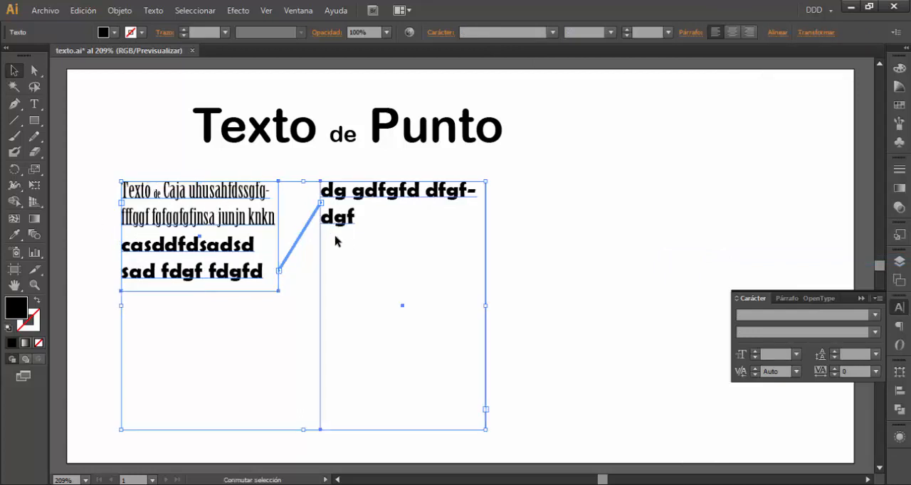
pyautogui.click(874, 320)
pyautogui.click(723, 199)
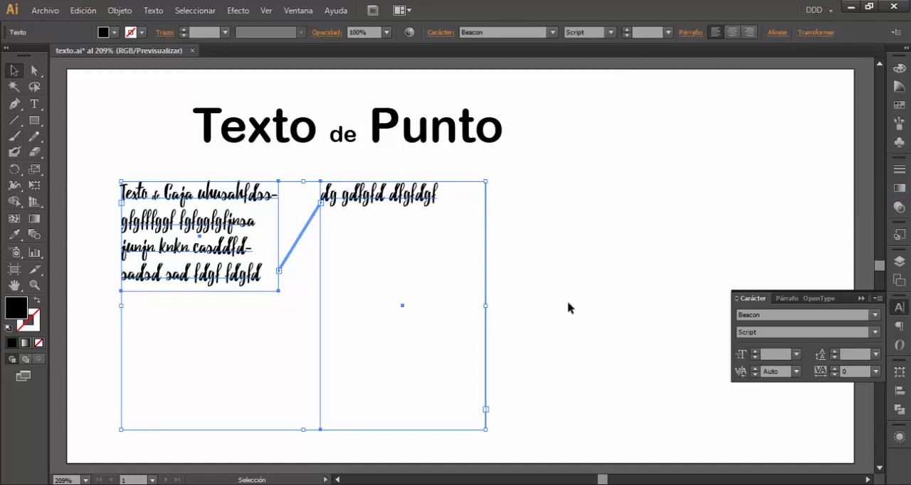
# Set the font of both linked text boxes to Arial in the Narrow style
pyautogui.click(875, 315)
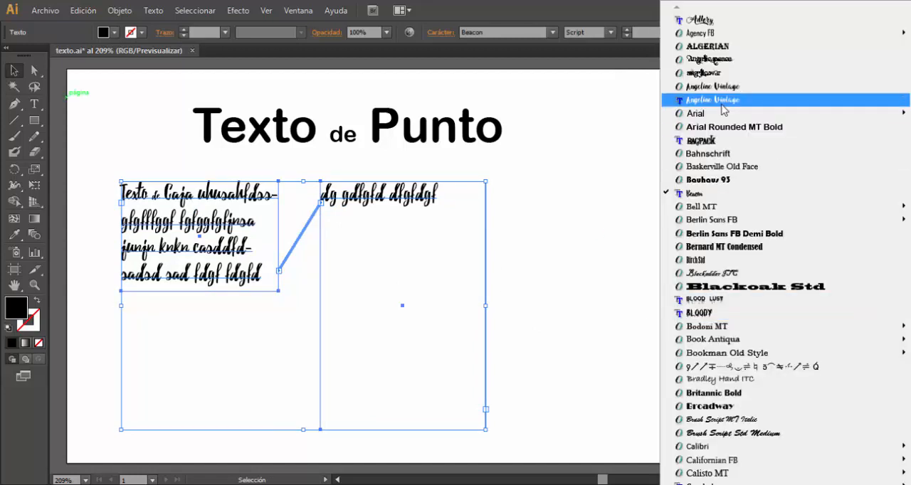
pyautogui.moveTo(694, 119)
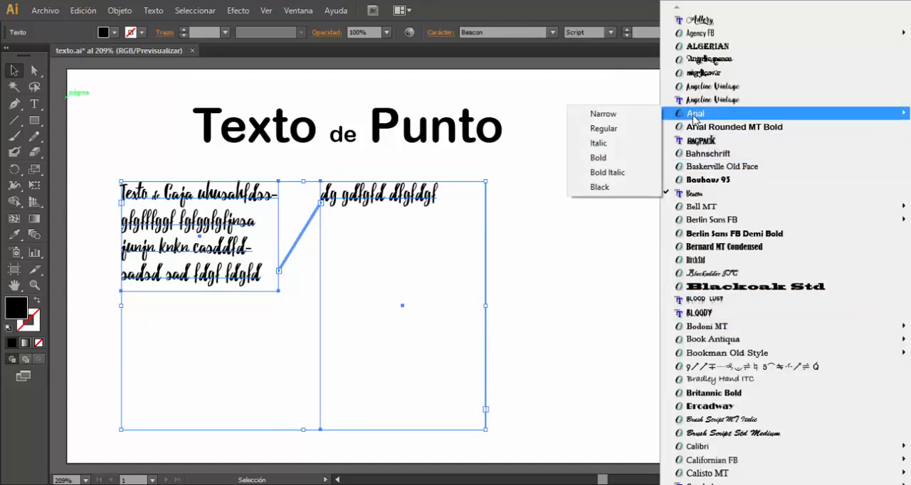
pyautogui.click(603, 114)
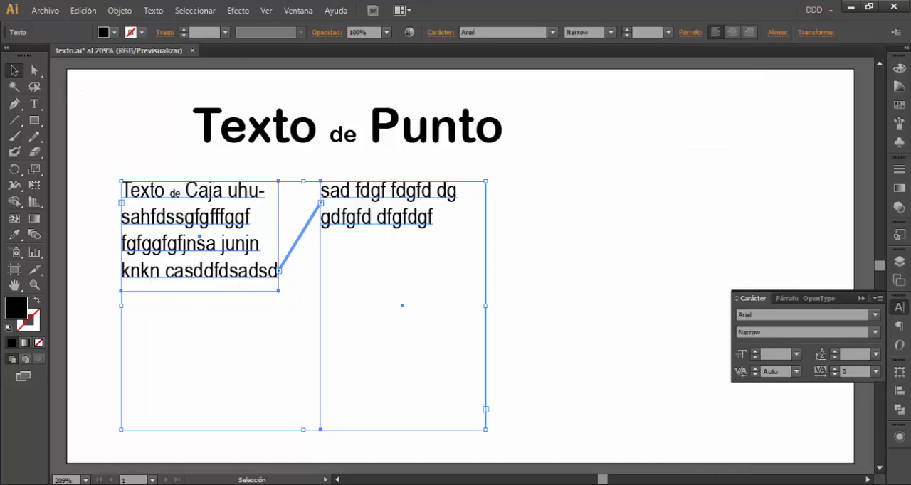
# Delete the second linked text box and move the remaining box slightly up and to the left
pyautogui.click(34, 71)
pyautogui.click(520, 186)
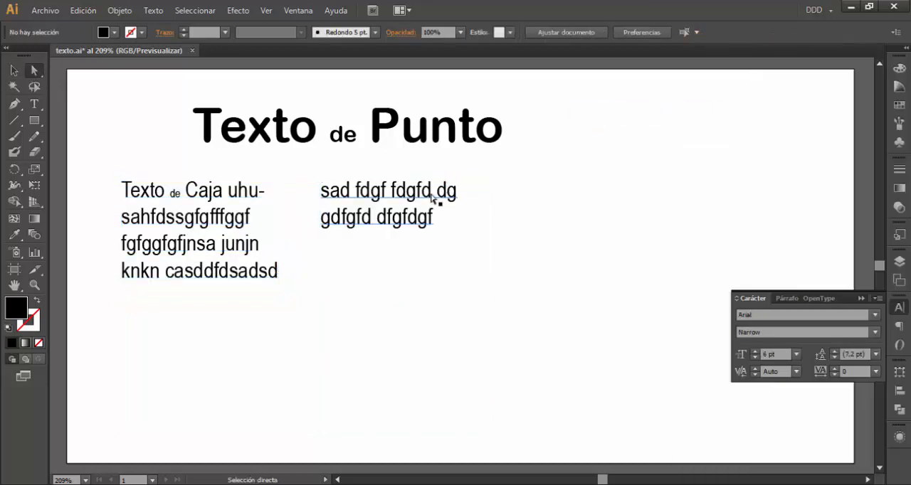
pyautogui.click(432, 195)
pyautogui.press('Delete')
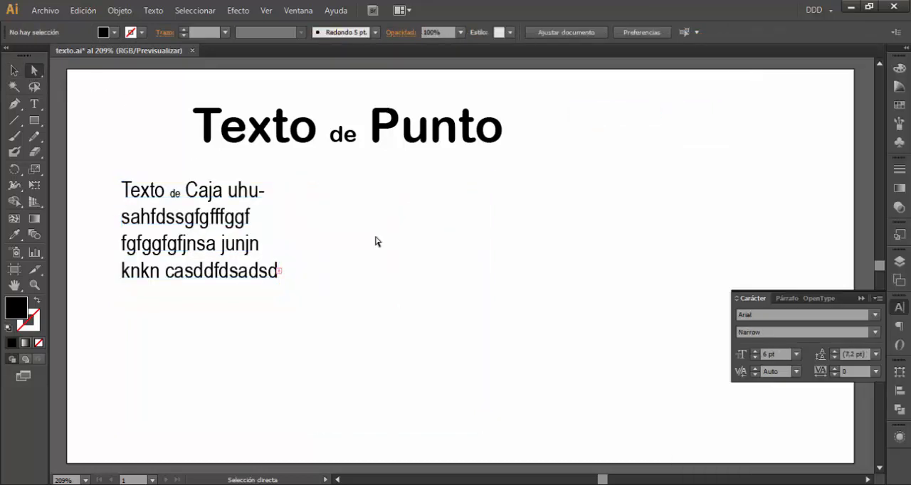
pyautogui.moveTo(222, 242); pyautogui.dragTo(194, 232)
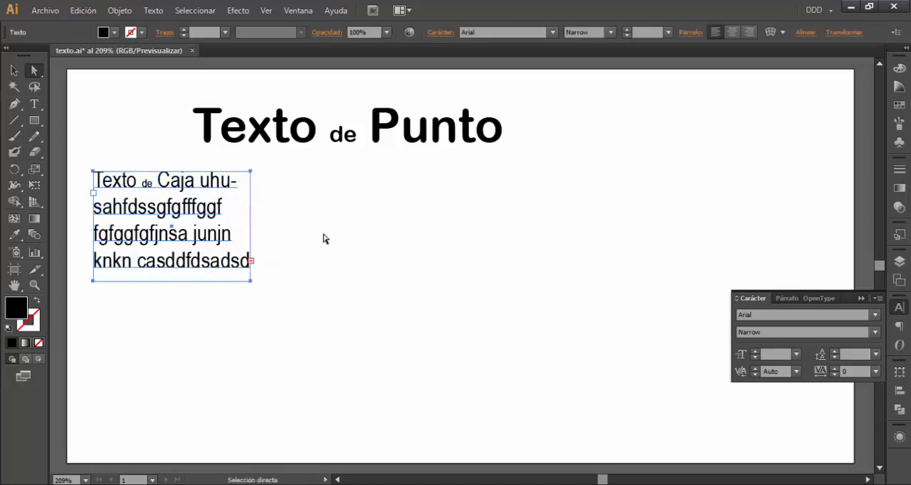
# Draw a black circle with the Ellipse tool to the right of the text box, below the heading
pyautogui.click(35, 122)
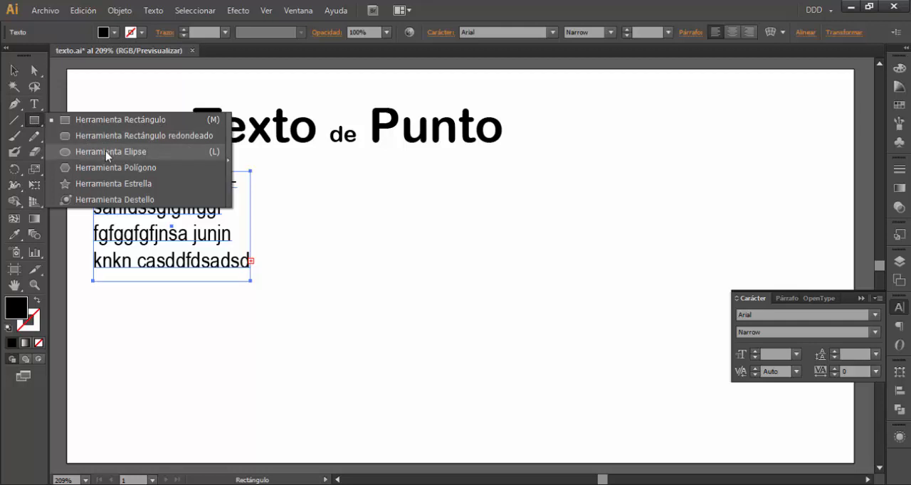
pyautogui.click(105, 151)
pyautogui.moveTo(321, 329); pyautogui.dragTo(484, 229)
pyautogui.click(13, 70)
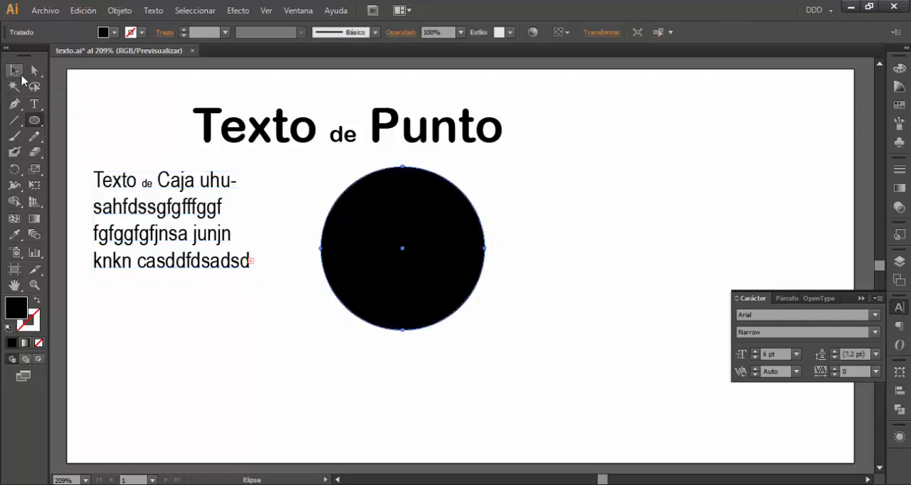
# Thread the text box's overflowing text into the black circle so that it fills the shape
pyautogui.click(152, 205)
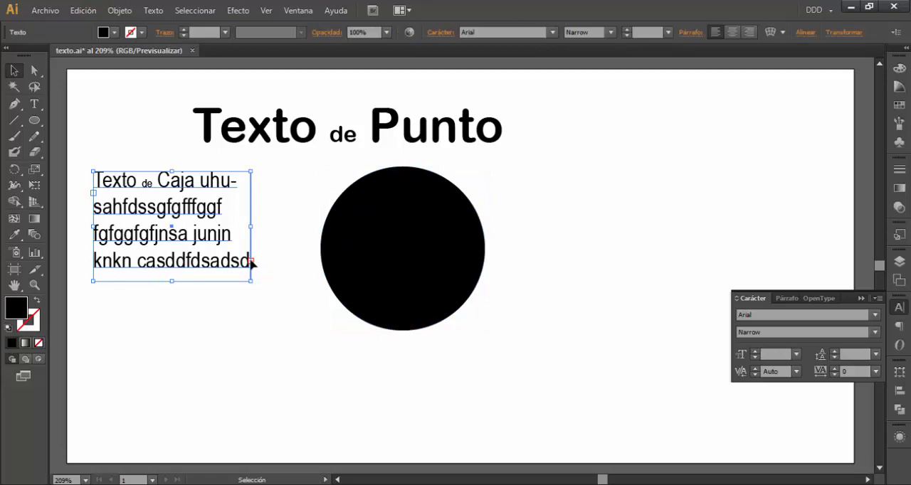
pyautogui.press('t')
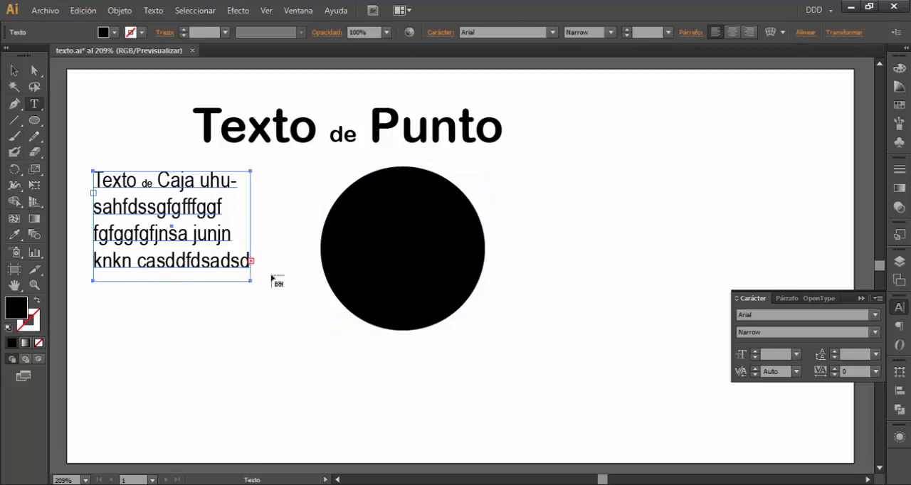
pyautogui.click(361, 193)
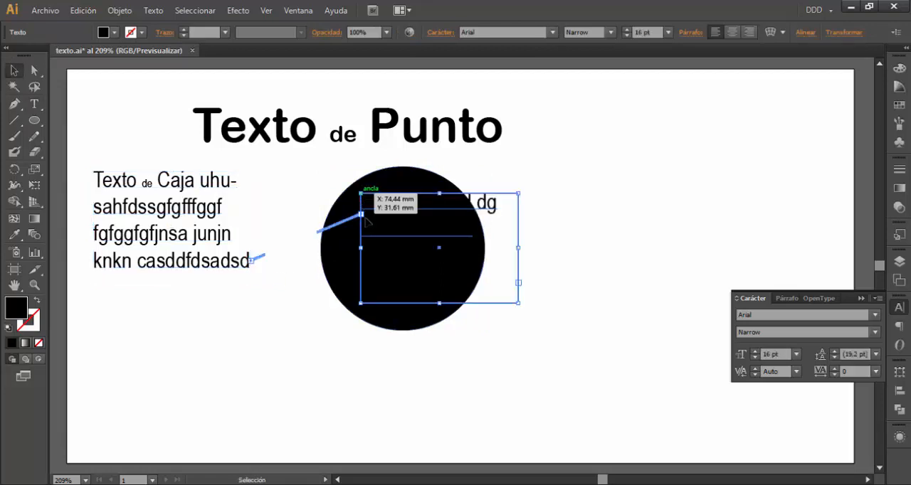
pyautogui.hotkey('ctrl', 'z')
pyautogui.click(362, 180)
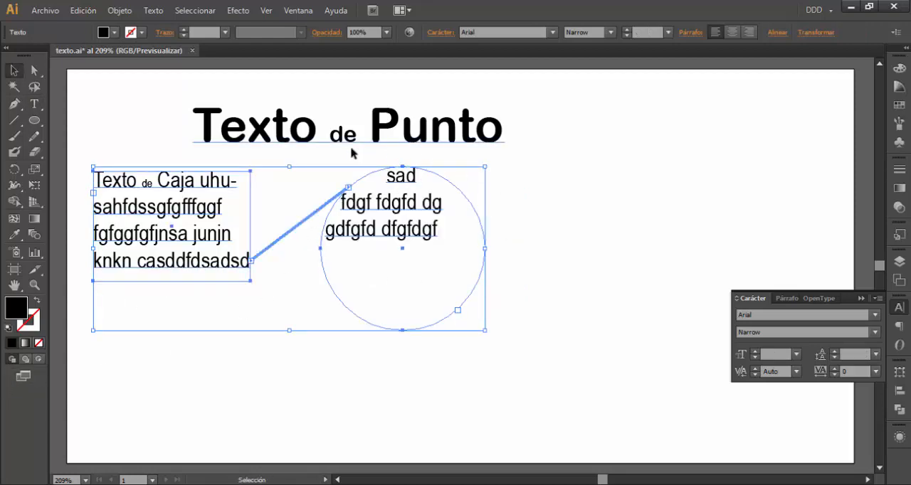
# Move the linked box and circle slightly right and down, and delete the circular text container
pyautogui.moveTo(391, 237); pyautogui.dragTo(412, 242)
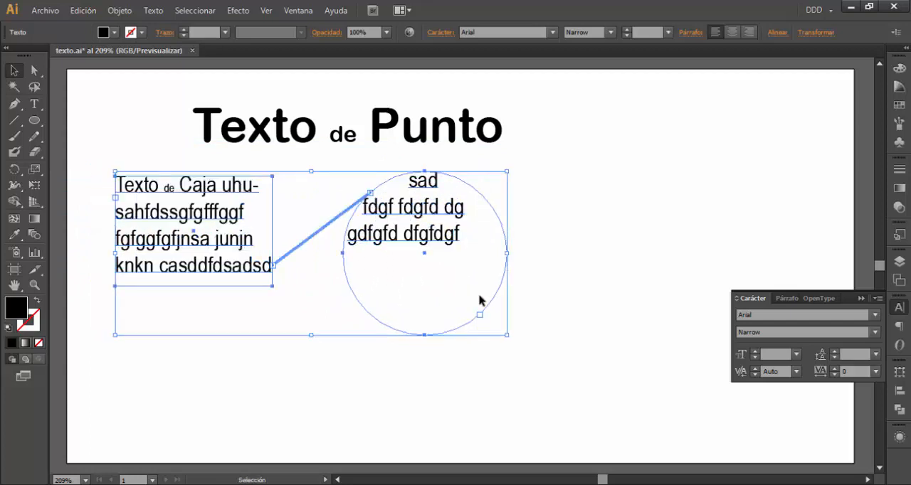
pyautogui.click(538, 219)
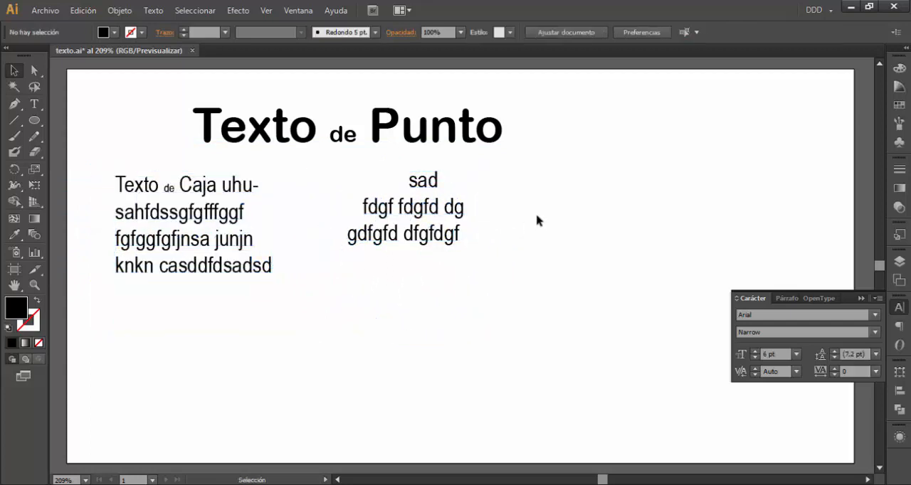
pyautogui.click(436, 245)
pyautogui.press('Delete')
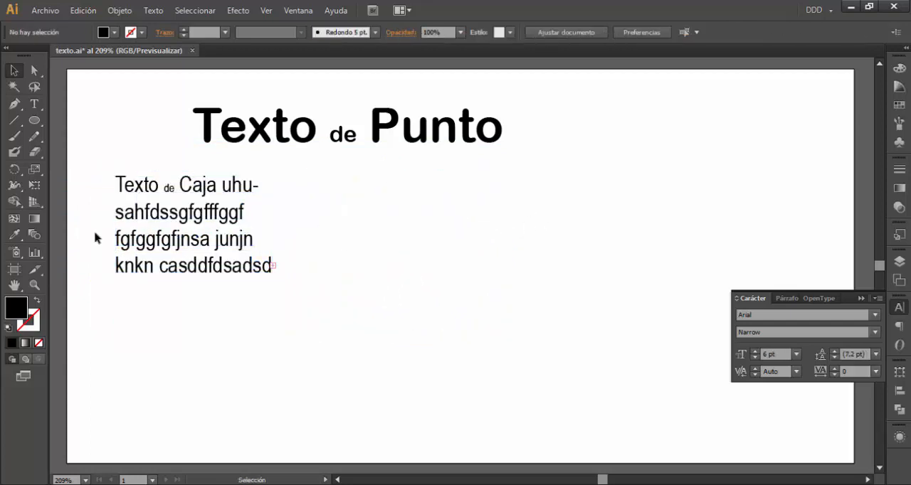
# Draw a closed, irregular curved shape about 43 mm wide and 37 mm high with the Pen tool beside the text box
pyautogui.click(14, 104)
pyautogui.click(403, 198)
pyautogui.moveTo(362, 257); pyautogui.dragTo(379, 311)
pyautogui.moveTo(424, 331); pyautogui.dragTo(483, 329)
pyautogui.moveTo(521, 242); pyautogui.dragTo(520, 200)
pyautogui.moveTo(490, 201); pyautogui.dragTo(431, 232)
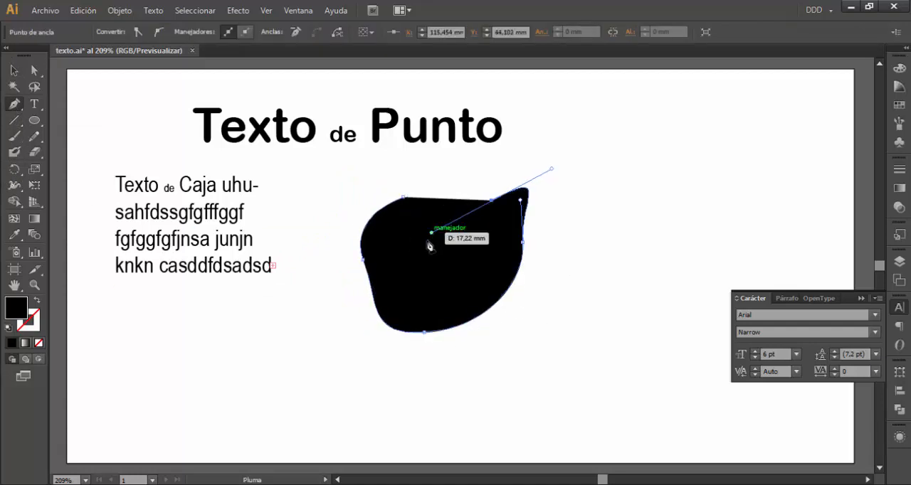
pyautogui.moveTo(405, 201); pyautogui.dragTo(415, 182)
# Thread the text box's overflowing text into the irregular shape
pyautogui.click(15, 71)
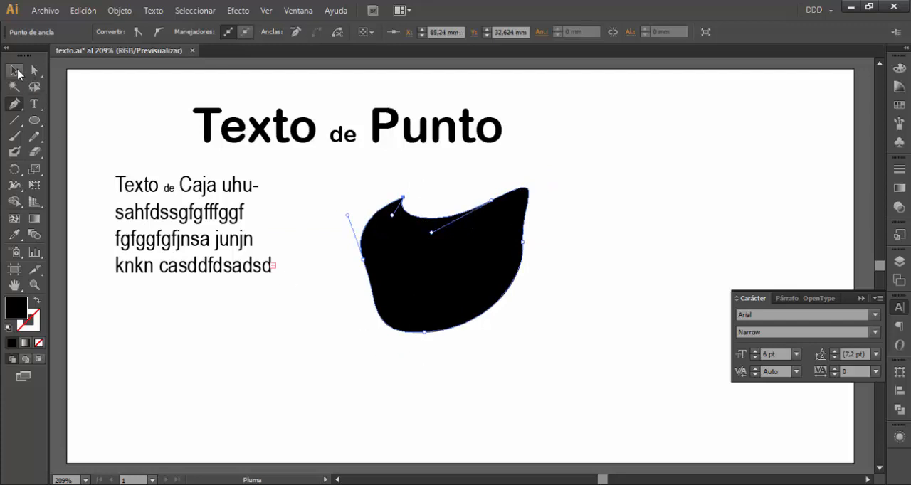
pyautogui.click(240, 241)
pyautogui.press('t')
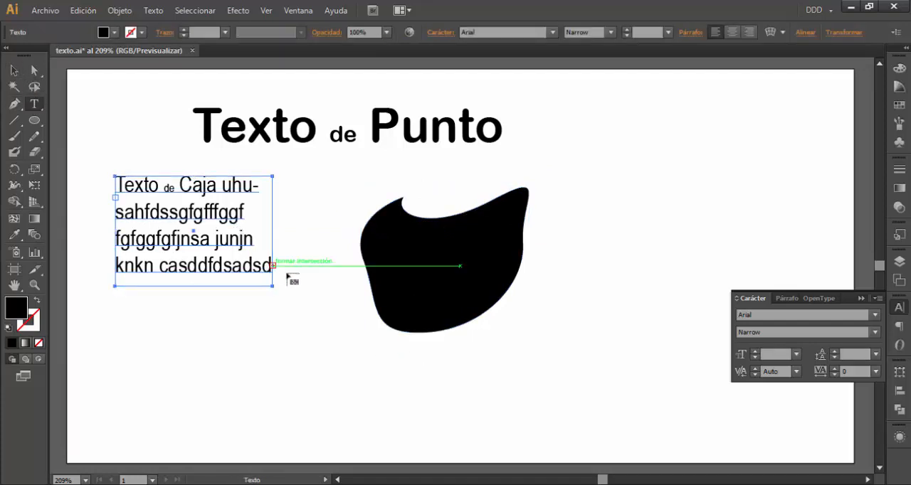
pyautogui.click(418, 225)
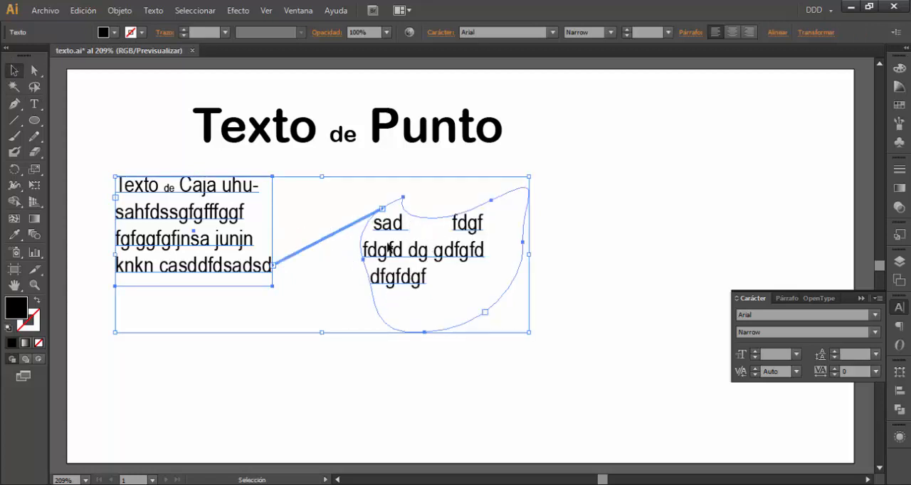
# Move the text box and the linked irregular shape closer together
pyautogui.moveTo(427, 248)
pyautogui.mouseDown()
pyautogui.moveTo(461, 258)
pyautogui.moveTo(438, 249)
pyautogui.mouseUp()
pyautogui.click(611, 244)
pyautogui.click(492, 267)
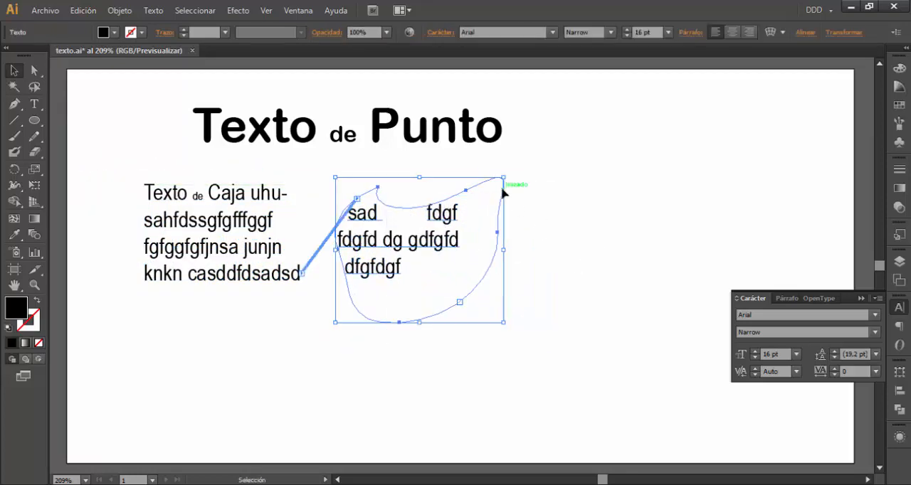
# Select only the irregular text shape's outline and give it a green stroke (C=75 M=0 Y=75 K=0) and a light grey fill
pyautogui.click(34, 70)
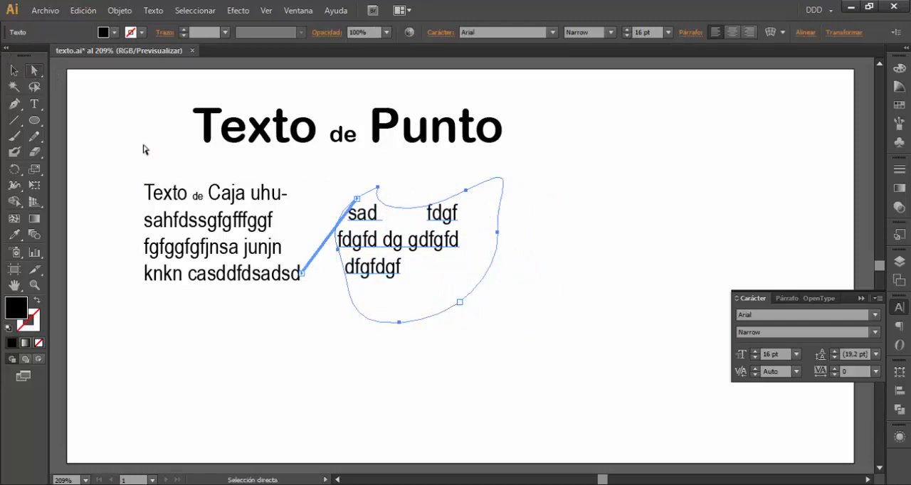
pyautogui.click(533, 206)
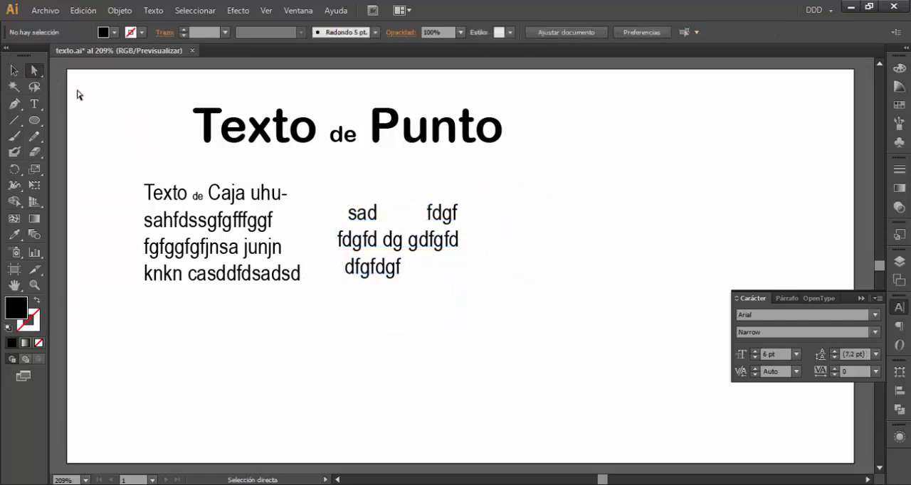
pyautogui.click(466, 193)
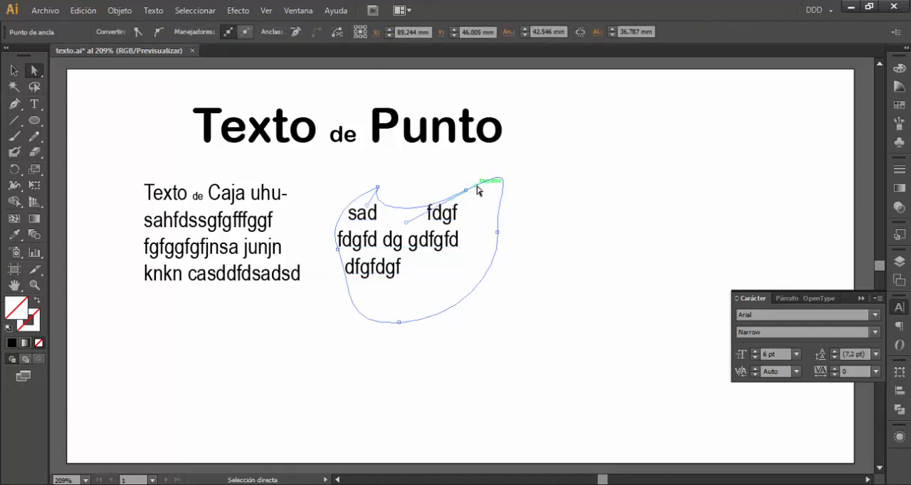
pyautogui.click(483, 189)
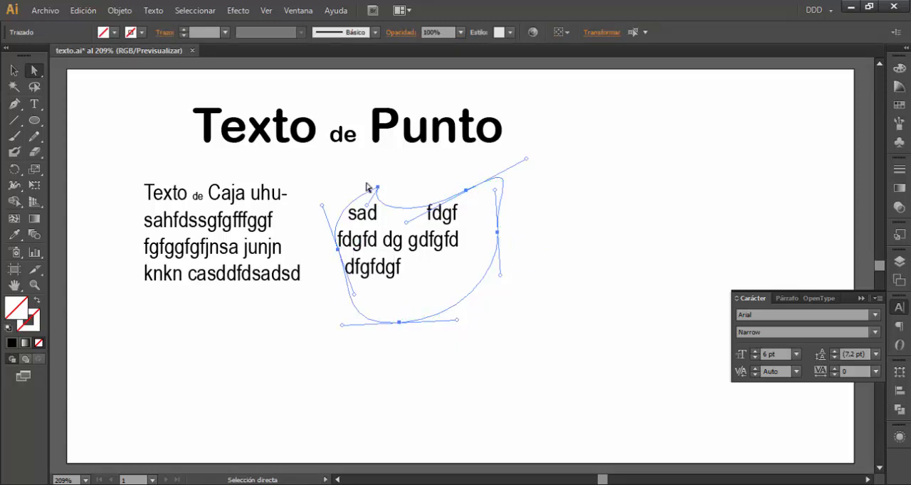
pyautogui.click(142, 32)
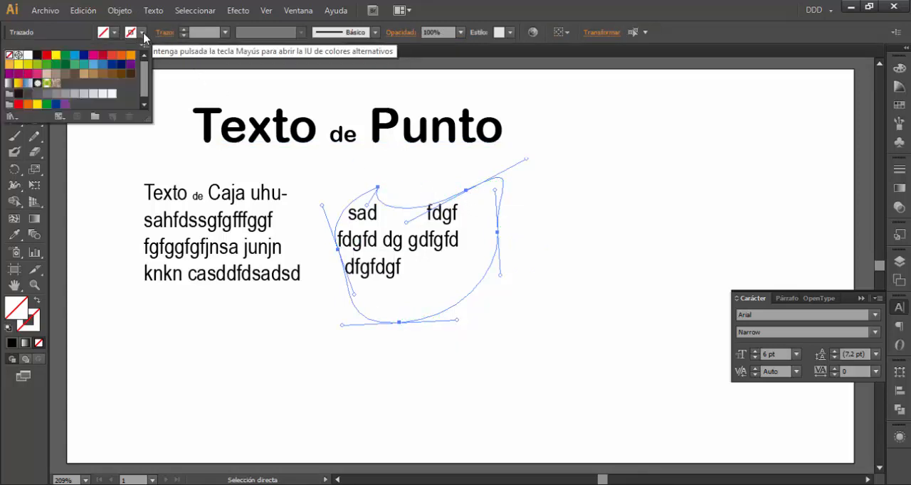
pyautogui.click(76, 66)
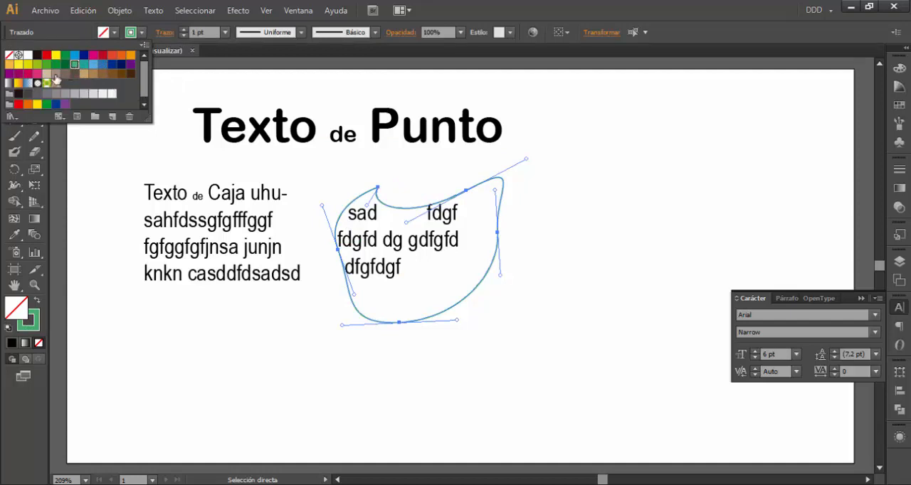
pyautogui.click(113, 32)
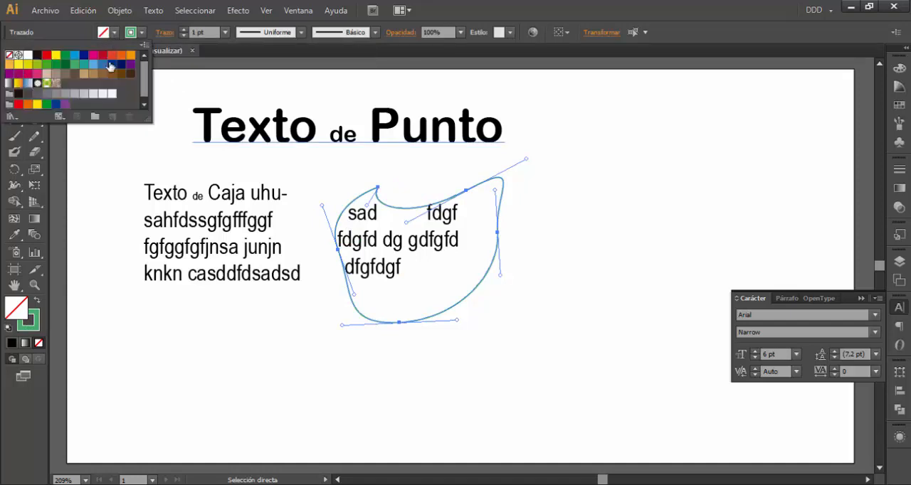
pyautogui.click(93, 94)
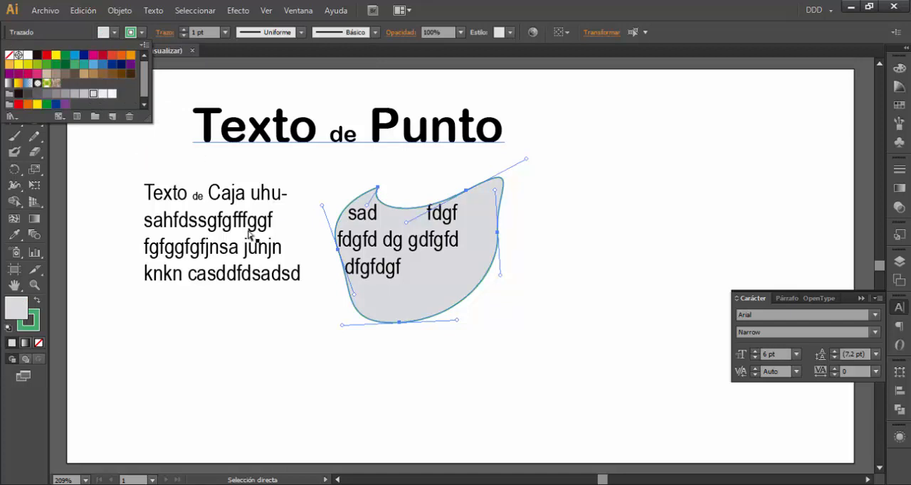
# Move the irregular text shape slightly up and closer to the text box
pyautogui.click(283, 190)
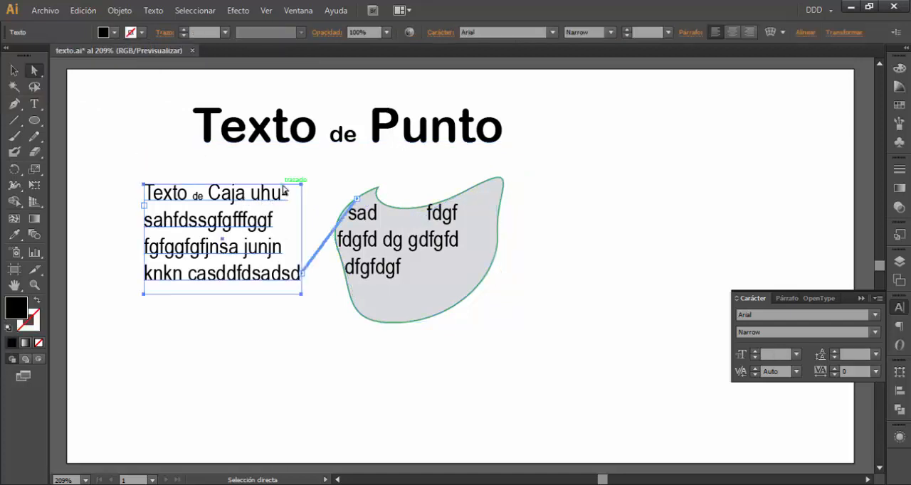
pyautogui.click(302, 185)
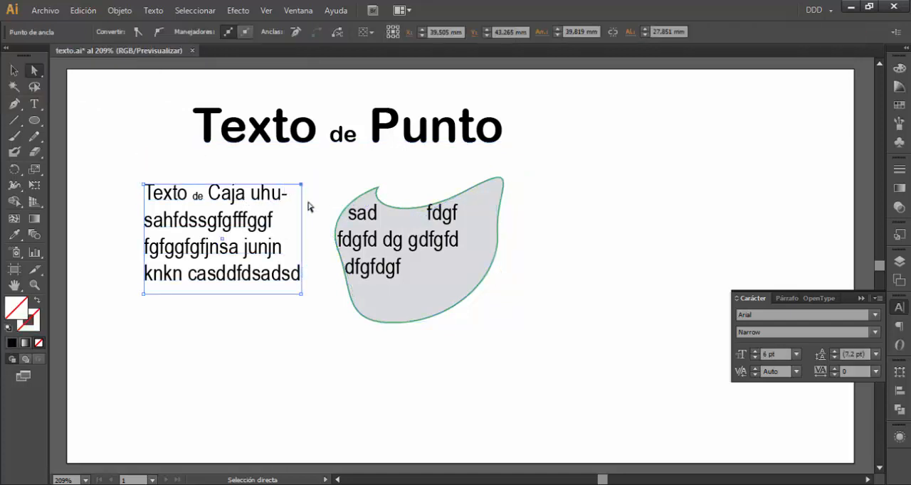
pyautogui.click(14, 71)
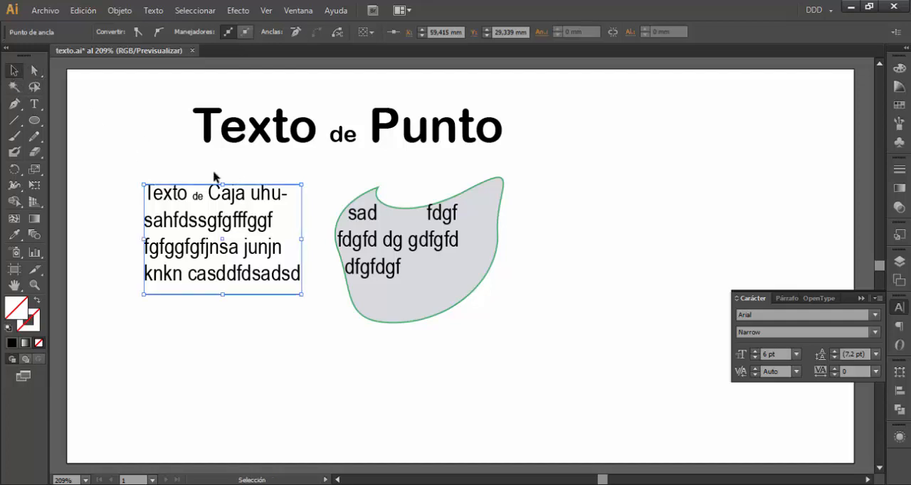
pyautogui.click(237, 171)
pyautogui.moveTo(487, 204); pyautogui.dragTo(471, 197)
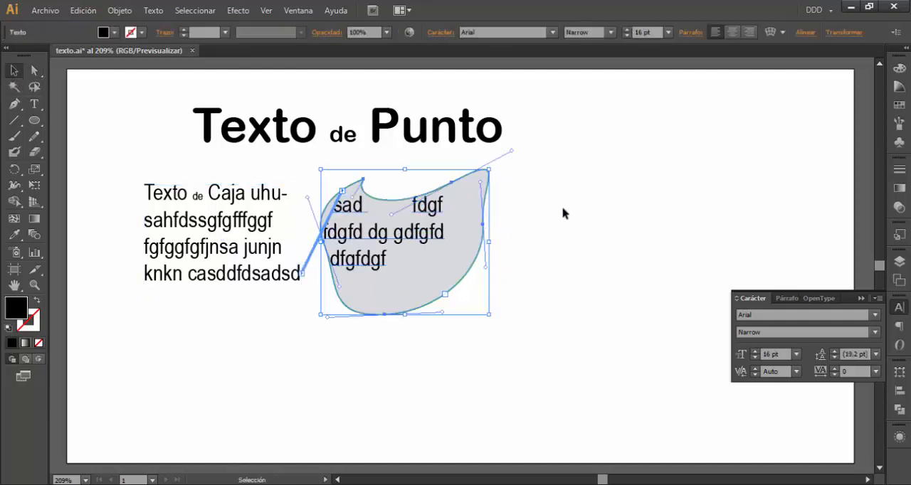
pyautogui.click(559, 214)
# Reshape the irregular text shape with Direct Selection by moving its anchor points and one direction handle, so the outline resembles a speech bubble
pyautogui.click(456, 248)
pyautogui.click(34, 70)
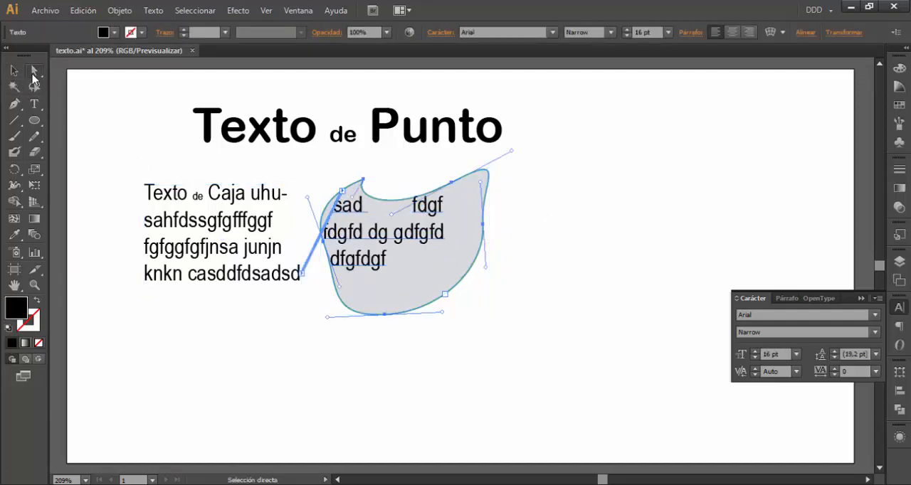
pyautogui.click(452, 183)
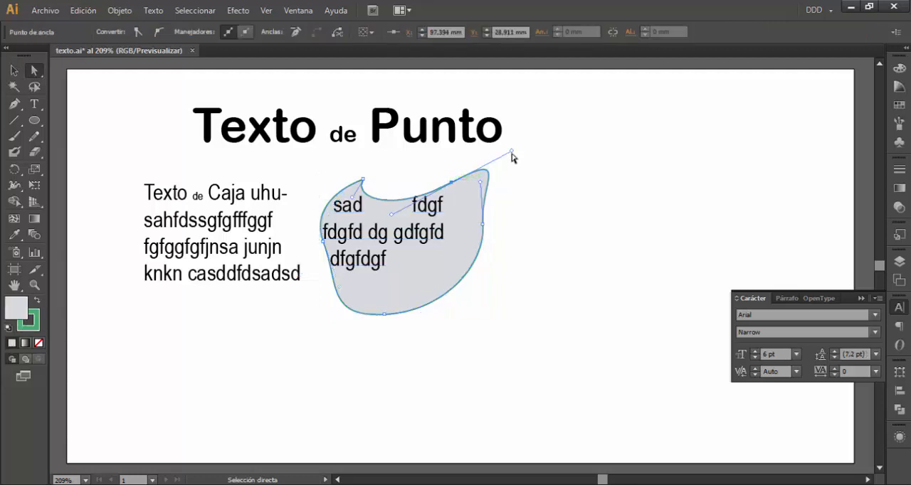
pyautogui.moveTo(512, 153); pyautogui.dragTo(490, 196)
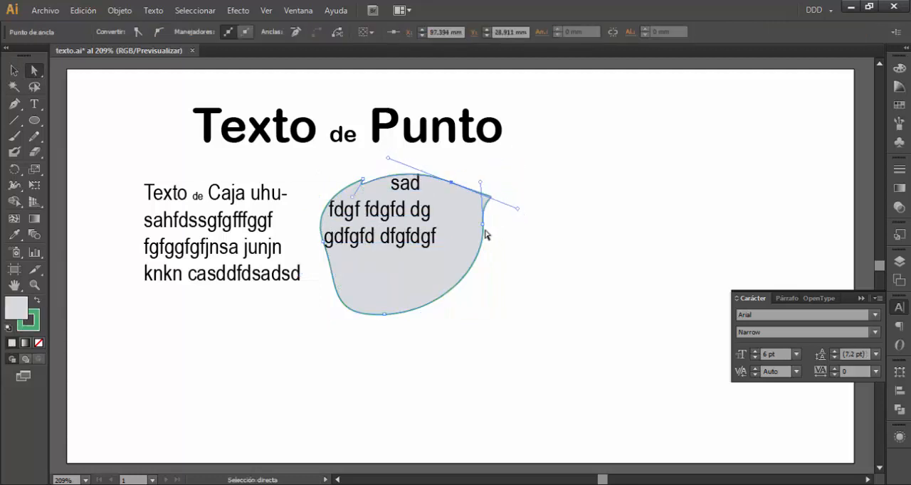
pyautogui.moveTo(484, 228); pyautogui.dragTo(452, 273)
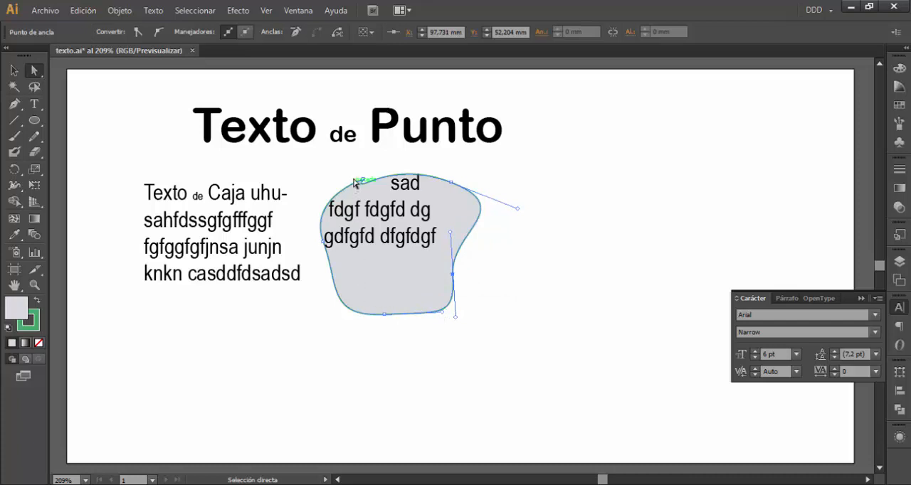
pyautogui.moveTo(365, 182); pyautogui.dragTo(328, 193)
pyautogui.moveTo(384, 313); pyautogui.dragTo(402, 274)
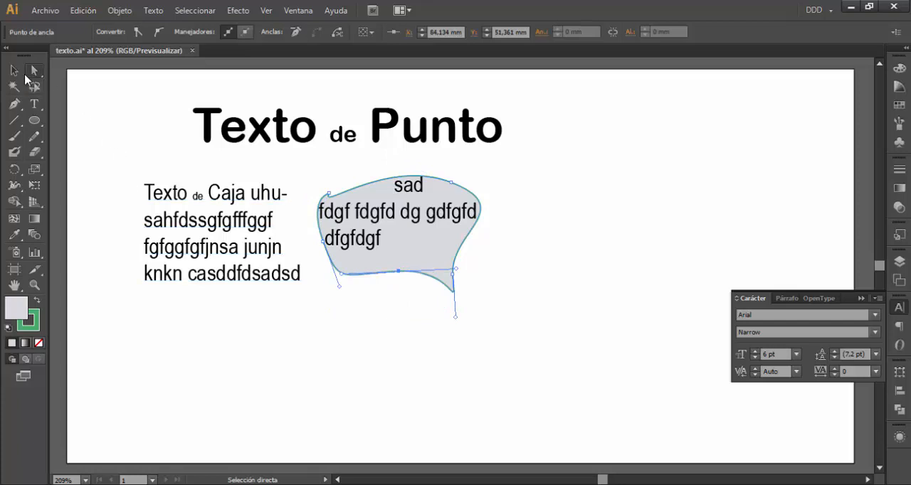
pyautogui.click(13, 70)
pyautogui.click(517, 336)
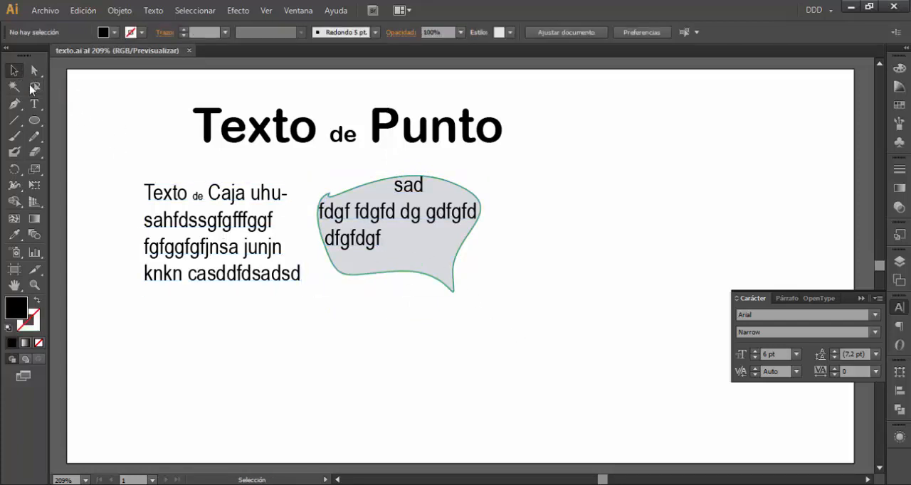
# Delete the irregular text shape and the text box beneath the title
pyautogui.click(368, 207)
pyautogui.press('Delete')
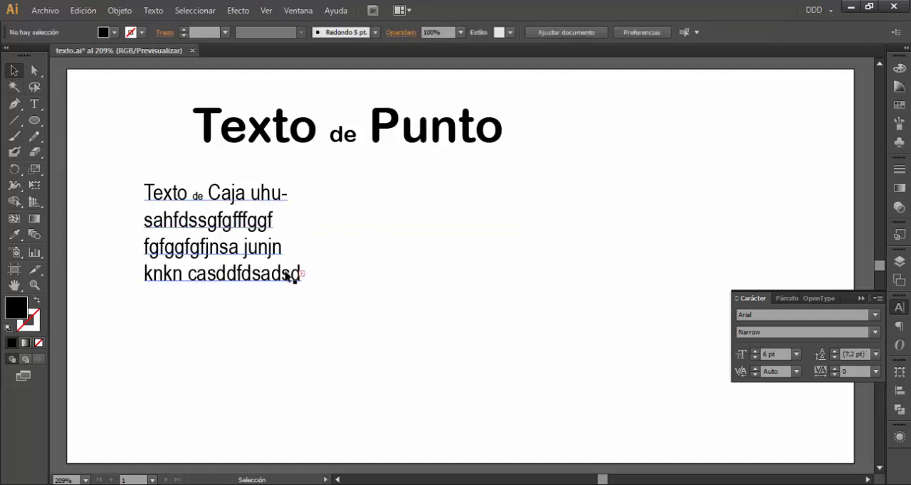
pyautogui.click(228, 220)
pyautogui.press('Delete')
# Draw a black-filled hexagon with the Polygon tool and position it beneath the title
pyautogui.click(34, 120)
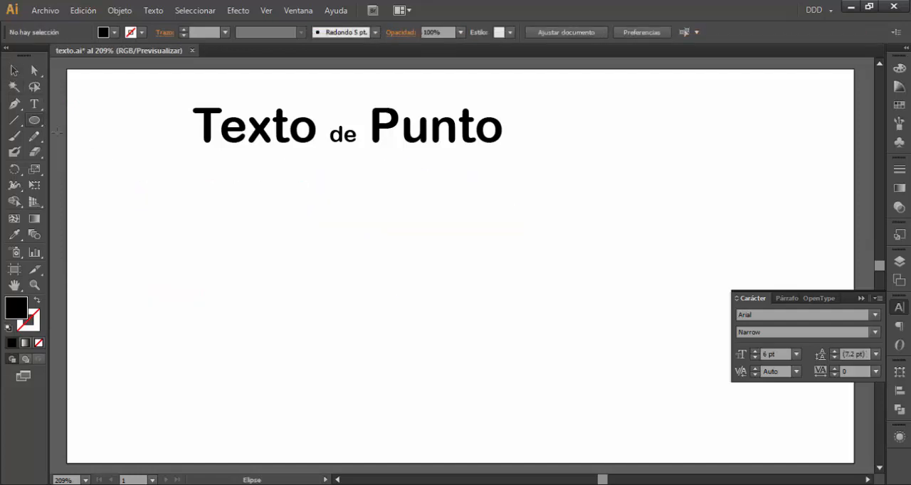
pyautogui.moveTo(34, 122); pyautogui.dragTo(80, 169)
pyautogui.moveTo(281, 300); pyautogui.dragTo(354, 246)
pyautogui.click(14, 71)
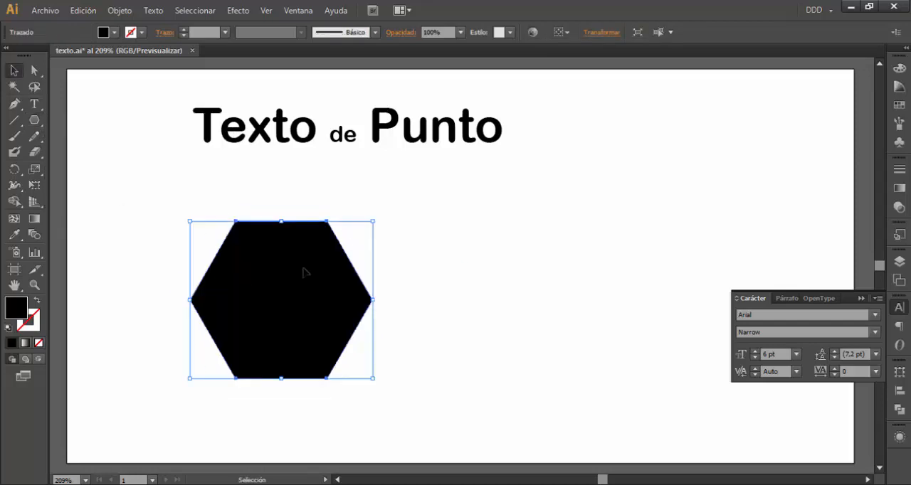
pyautogui.moveTo(303, 269); pyautogui.dragTo(319, 242)
# Convert the hexagon into an area text container and enter "Texto de caja a partir de cualquier forma fff"
pyautogui.click(34, 105)
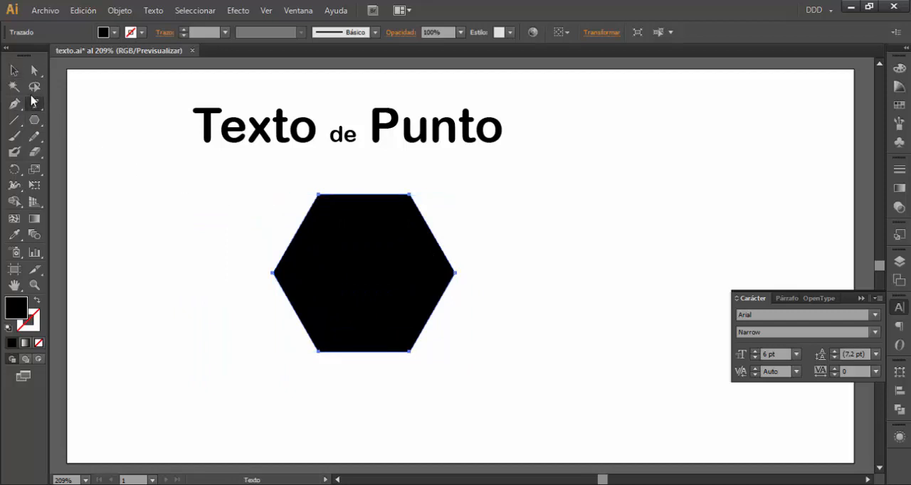
pyautogui.moveTo(32, 105); pyautogui.dragTo(100, 121)
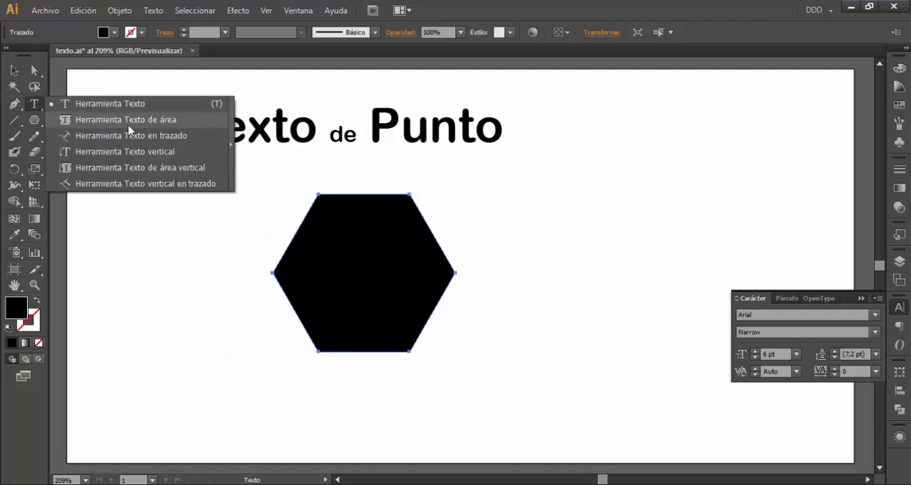
pyautogui.moveTo(180, 128); pyautogui.dragTo(180, 126)
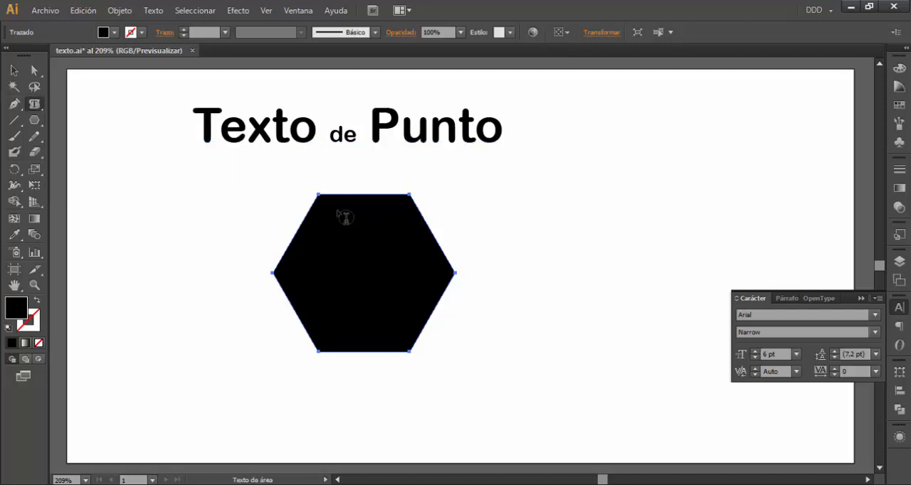
pyautogui.click(338, 216)
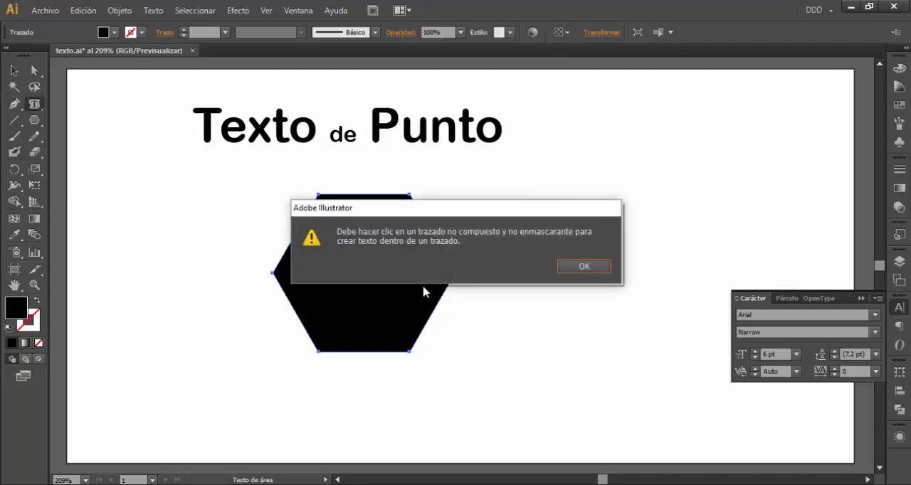
pyautogui.click(583, 266)
pyautogui.click(381, 199)
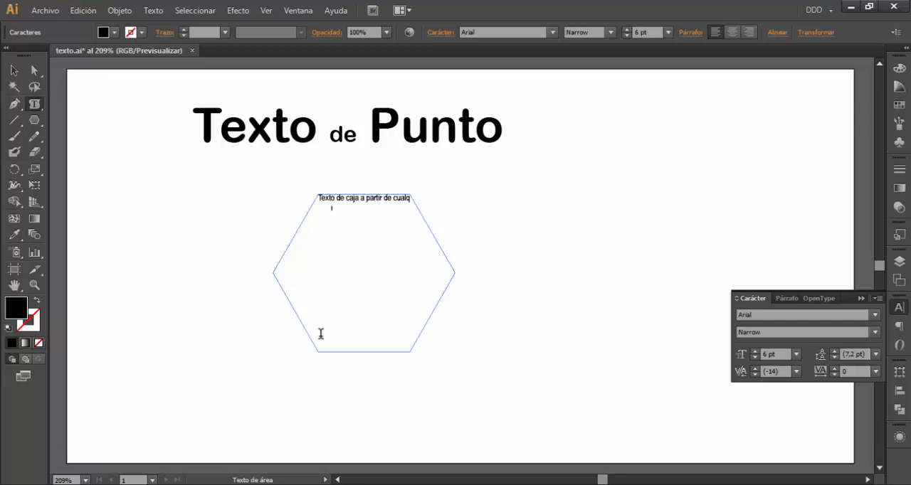
pyautogui.write('uier forma fff')
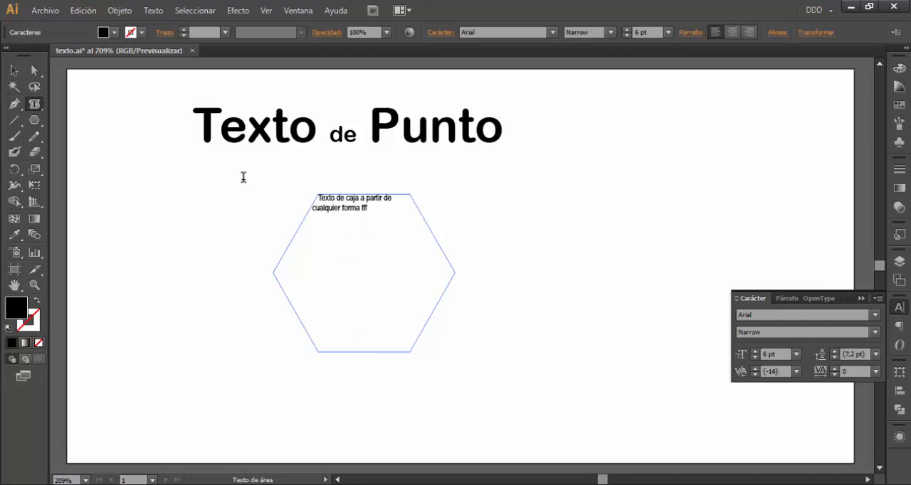
# Try pulling the hexagon's right and upper-right corners inward to reflow its text, and undo both changes
pyautogui.click(34, 70)
pyautogui.click(455, 273)
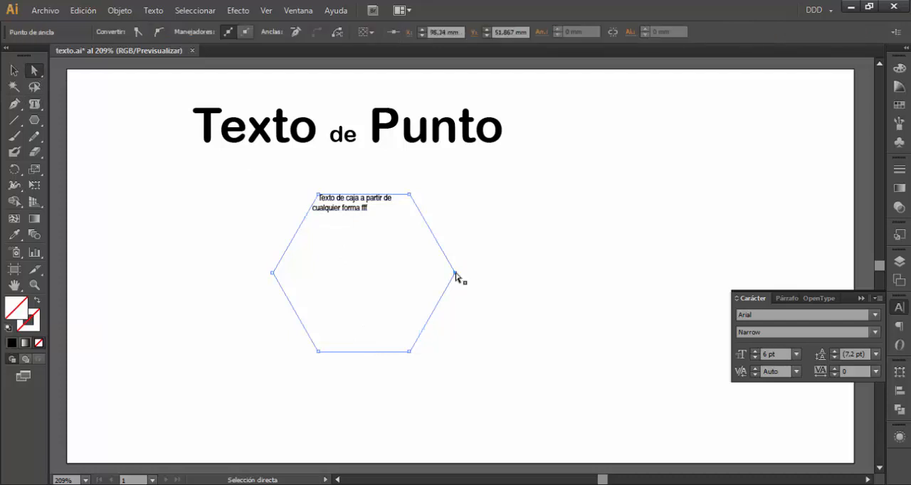
pyautogui.moveTo(455, 273); pyautogui.dragTo(364, 270)
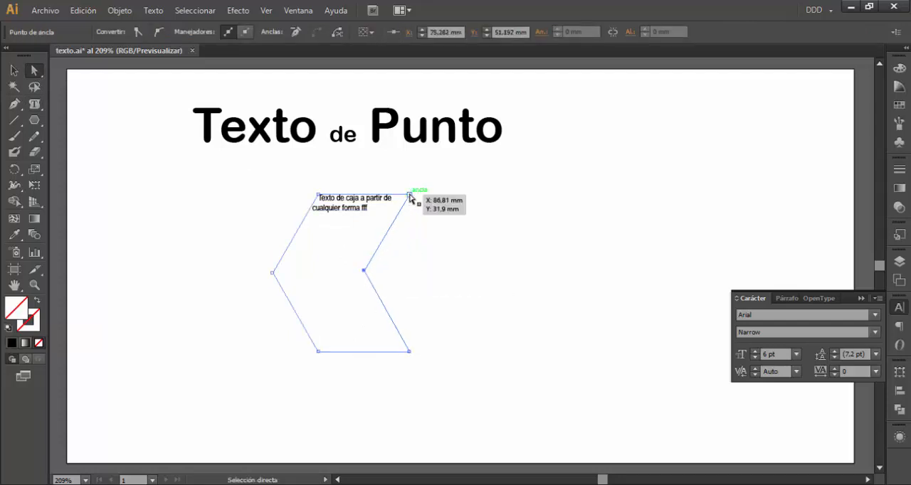
pyautogui.moveTo(409, 197); pyautogui.dragTo(365, 195)
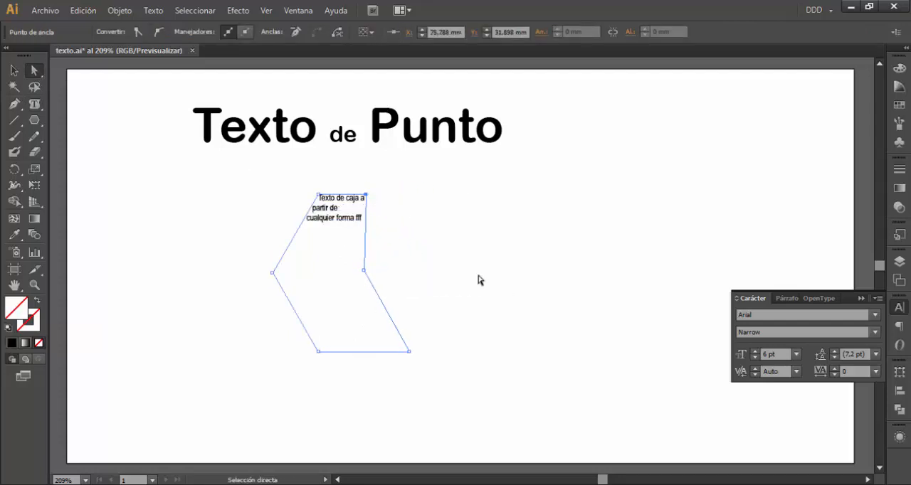
pyautogui.hotkey('ctrl', 'z')
pyautogui.hotkey('ctrl', 'z')
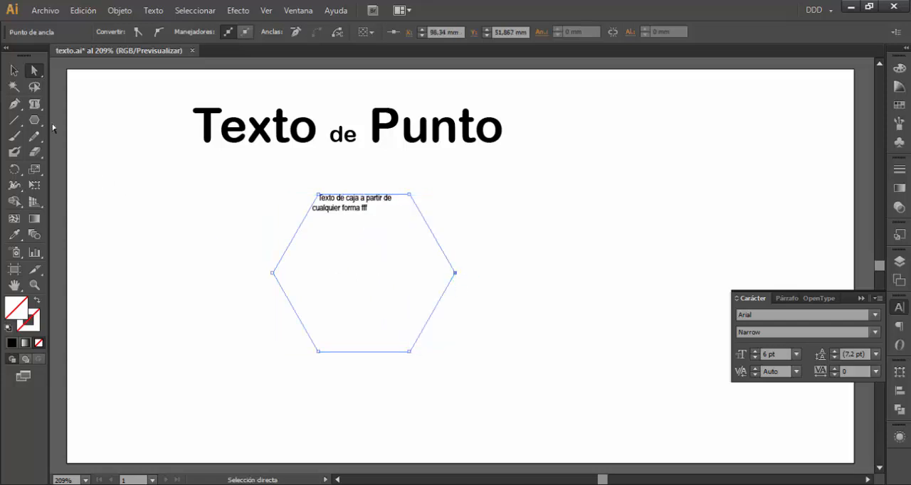
# Delete the hexagonal text container together with its text
pyautogui.click(14, 70)
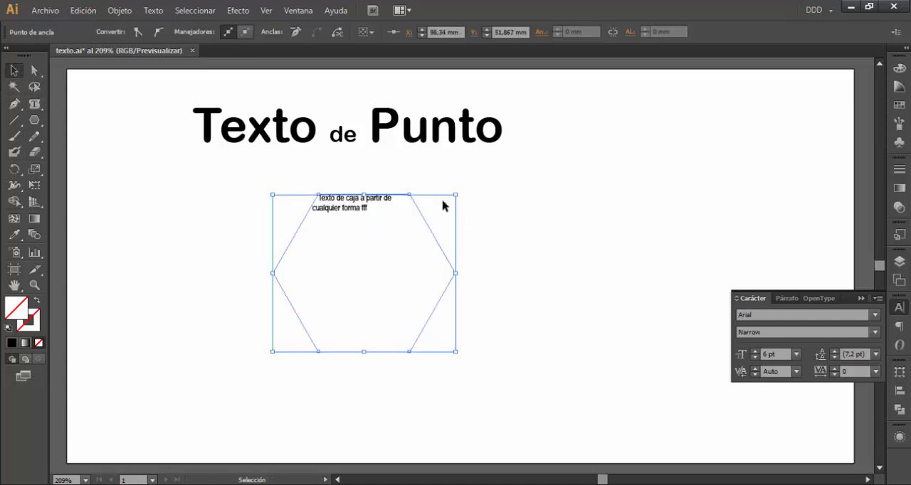
pyautogui.click(352, 210)
pyautogui.press('Delete')
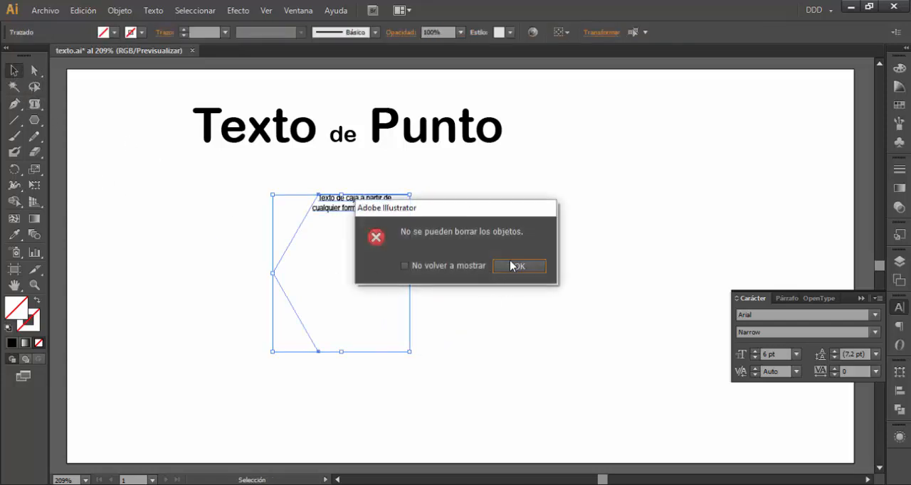
pyautogui.click(511, 264)
pyautogui.click(335, 216)
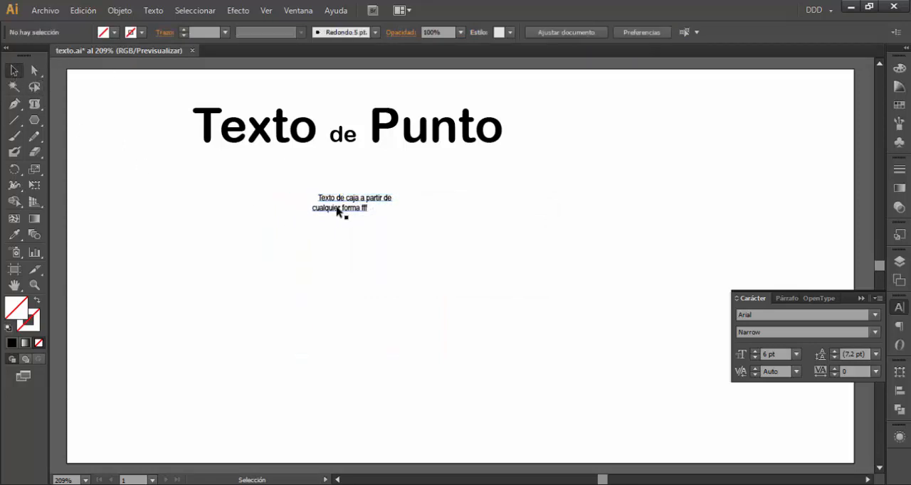
pyautogui.click(337, 212)
pyautogui.press('Delete')
# Draw another black-filled hexagon with the Polygon tool and move it slightly up and to the right
pyautogui.click(34, 119)
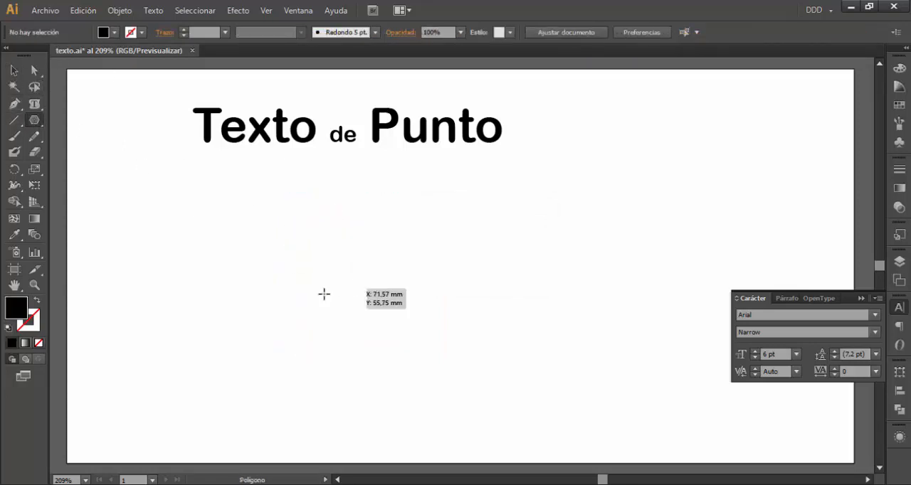
pyautogui.moveTo(302, 332); pyautogui.dragTo(347, 256)
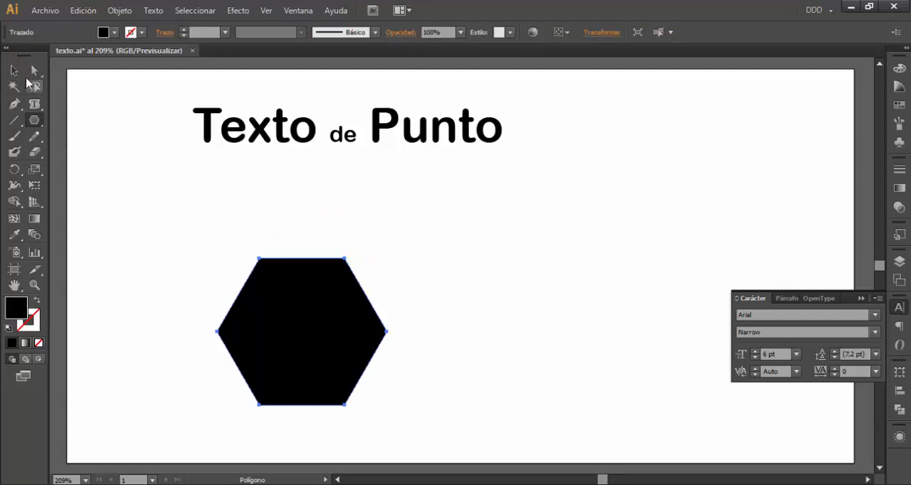
pyautogui.click(15, 70)
pyautogui.moveTo(294, 307); pyautogui.dragTo(314, 274)
# Add the path text "Texto de trazado" along the hexagon's upper-left edge and move it to the left of the artboard
pyautogui.click(34, 103)
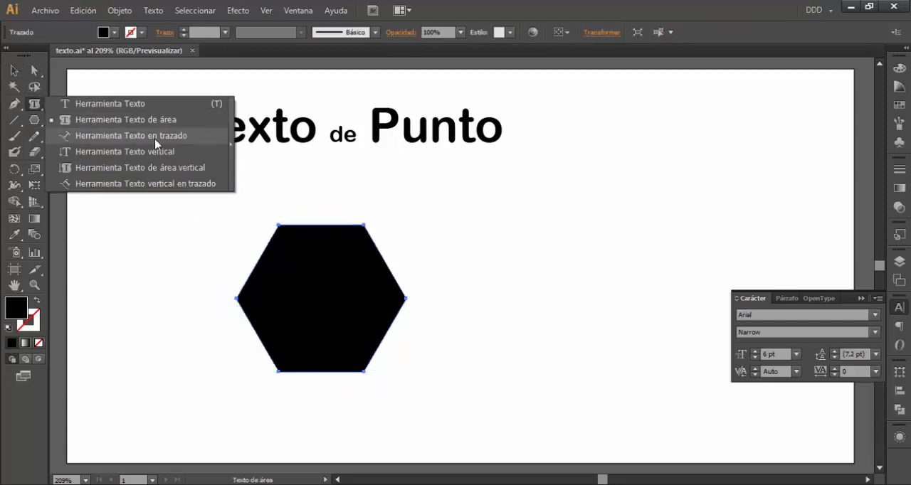
pyautogui.click(155, 136)
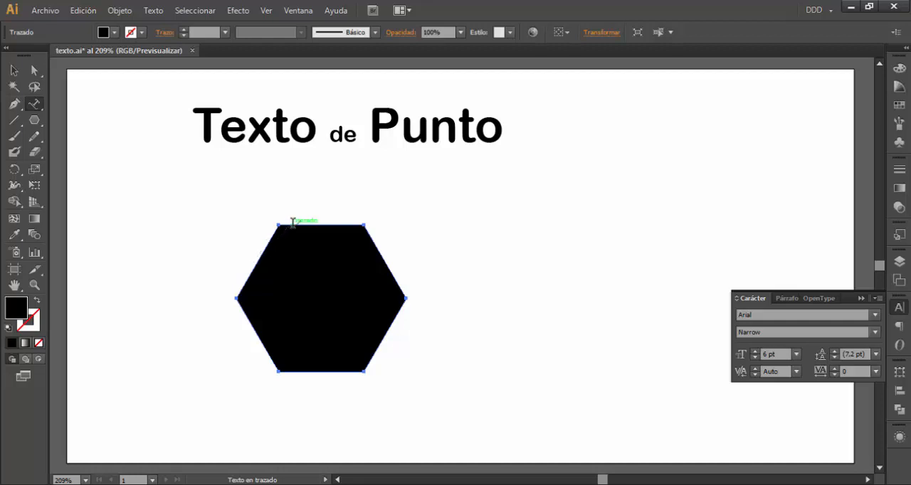
pyautogui.click(251, 267)
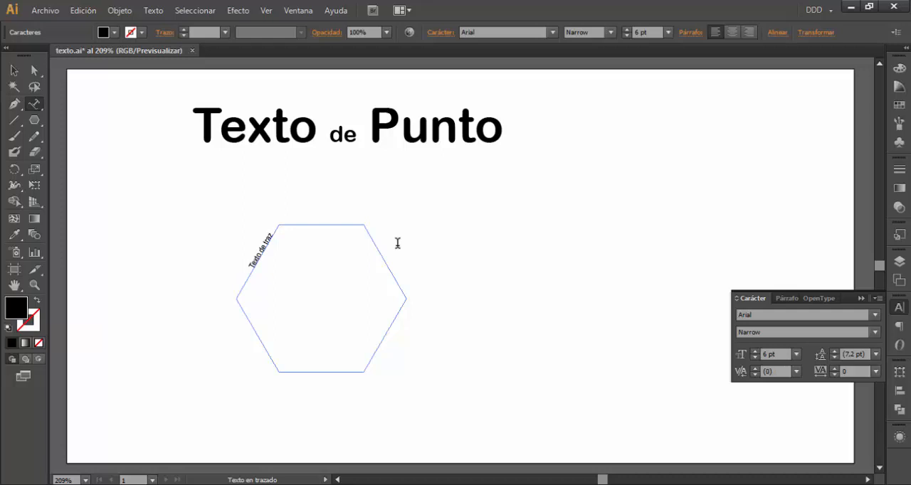
pyautogui.click(14, 70)
pyautogui.moveTo(268, 254); pyautogui.dragTo(207, 233)
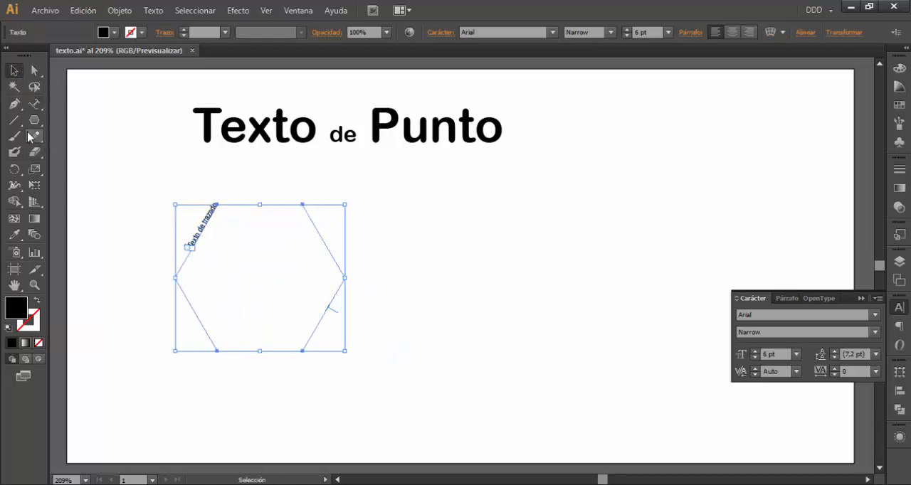
# Paint a wavy open curve with the Paintbrush and add the path text "texto de trazdo" on its first crest
pyautogui.press('b')
pyautogui.moveTo(391, 309)
pyautogui.mouseDown()
pyautogui.moveTo(602, 240)
pyautogui.moveTo(631, 242)
pyautogui.mouseUp()
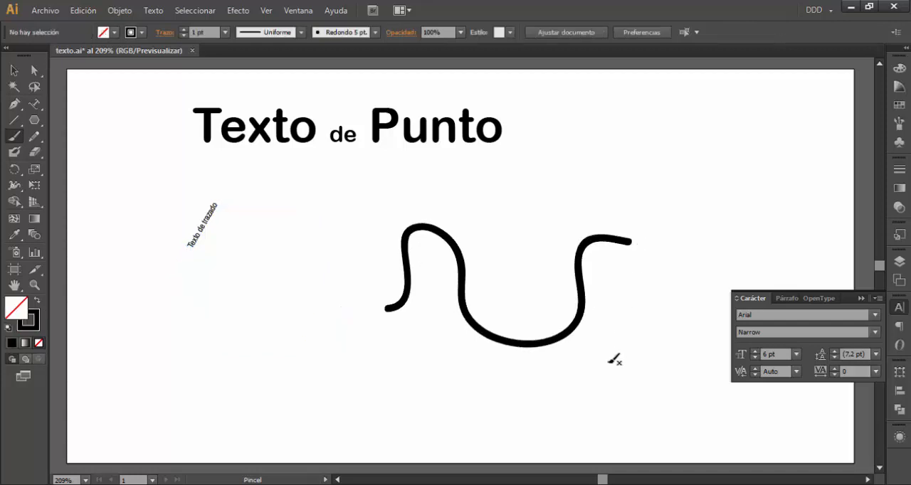
pyautogui.click(34, 103)
pyautogui.click(417, 224)
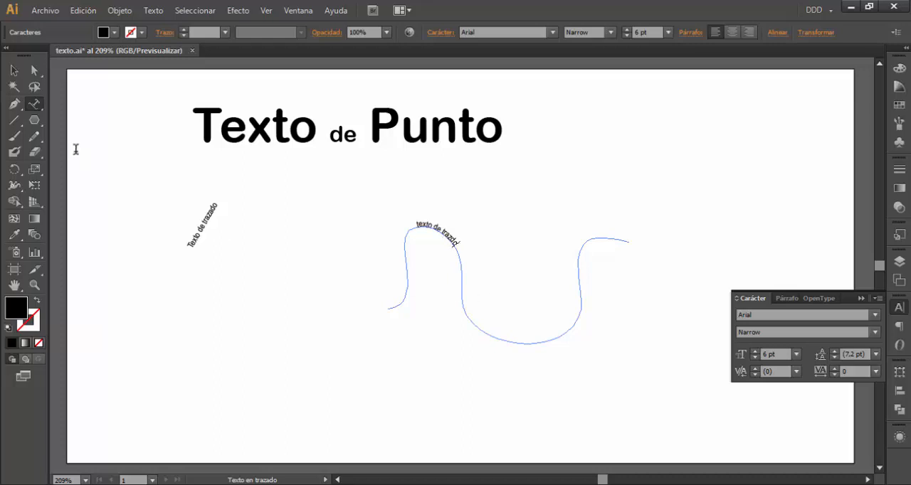
pyautogui.click(15, 71)
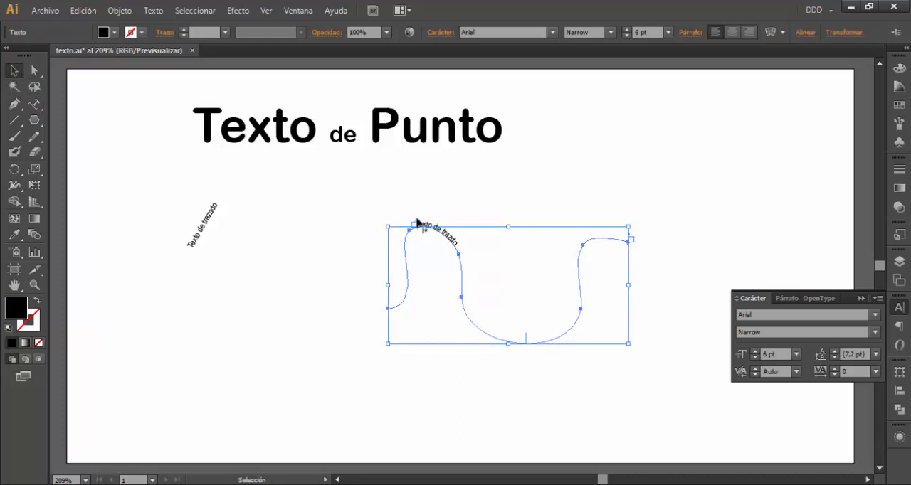
# Shift the path text's end marker back to the curve's right-hand rise and its start marker onto the first descending stretch
pyautogui.scroll(3, 421, 226)
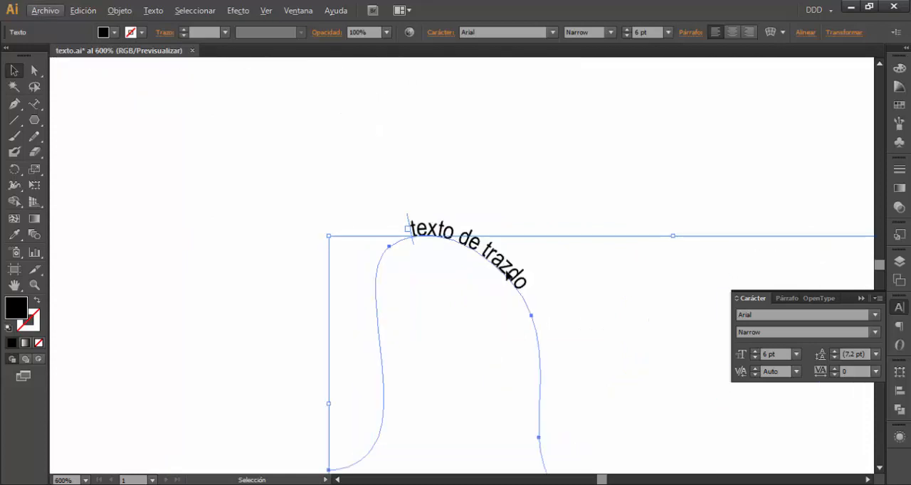
pyautogui.moveTo(508, 274); pyautogui.dragTo(347, 192)
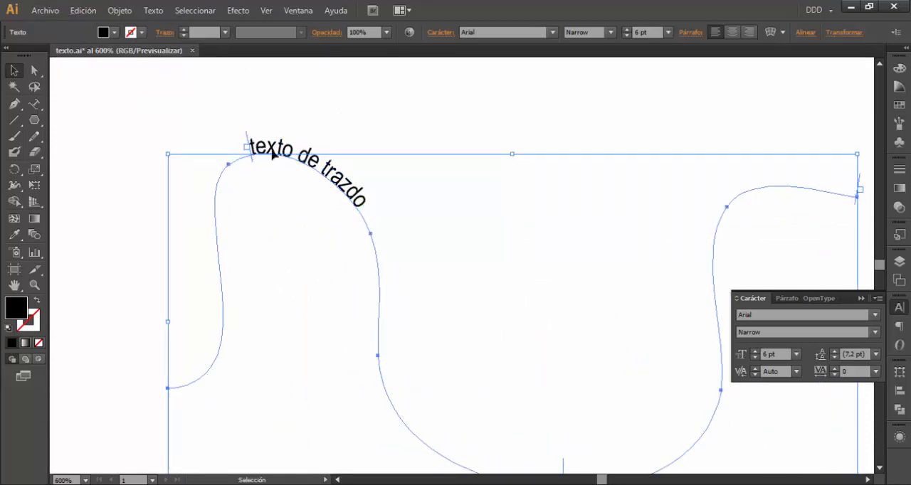
pyautogui.moveTo(858, 189); pyautogui.dragTo(716, 274)
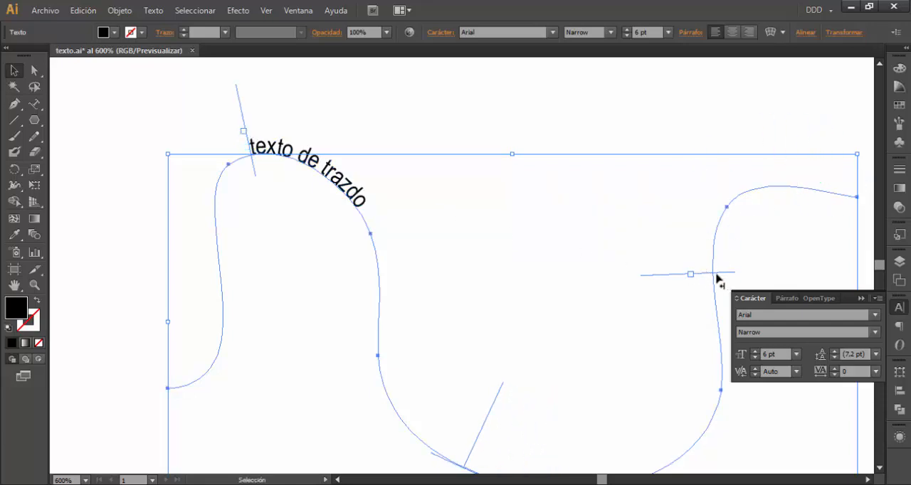
pyautogui.moveTo(239, 105); pyautogui.dragTo(385, 268)
pyautogui.scroll(-3, 545, 299)
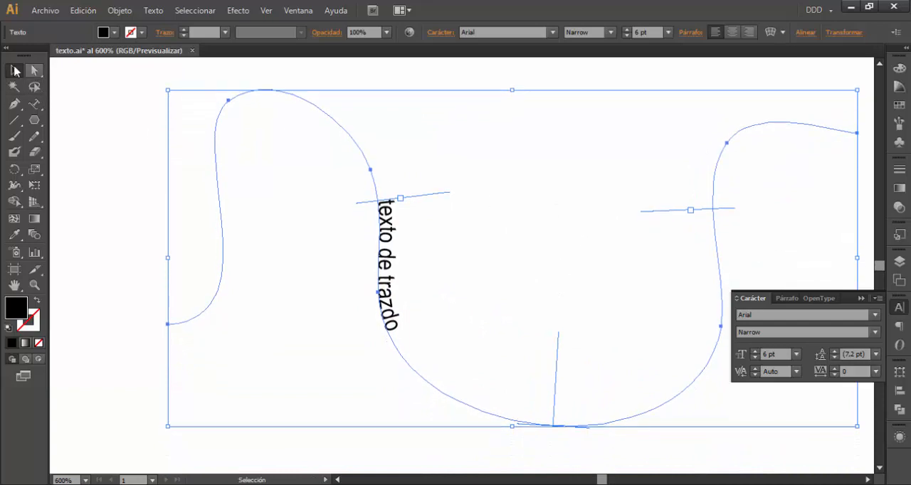
# Select only the wavy path under the text with Direct Selection and give it a blue stroke
pyautogui.click(35, 71)
pyautogui.click(256, 93)
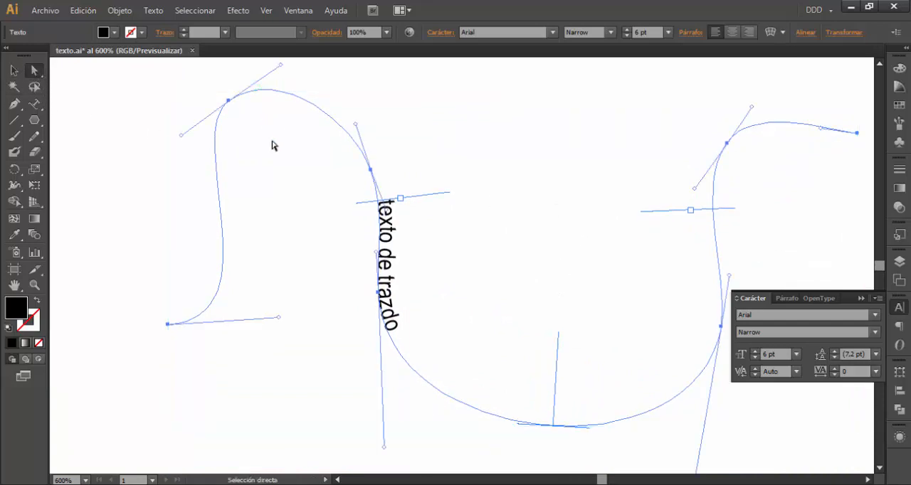
pyautogui.click(278, 138)
pyautogui.click(288, 94)
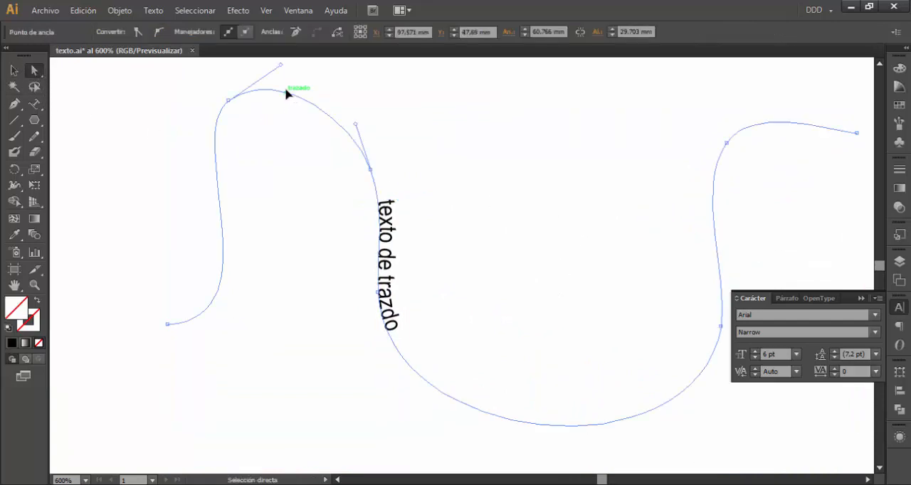
pyautogui.keyDown('alt'); pyautogui.click(287, 94); pyautogui.keyUp('alt')
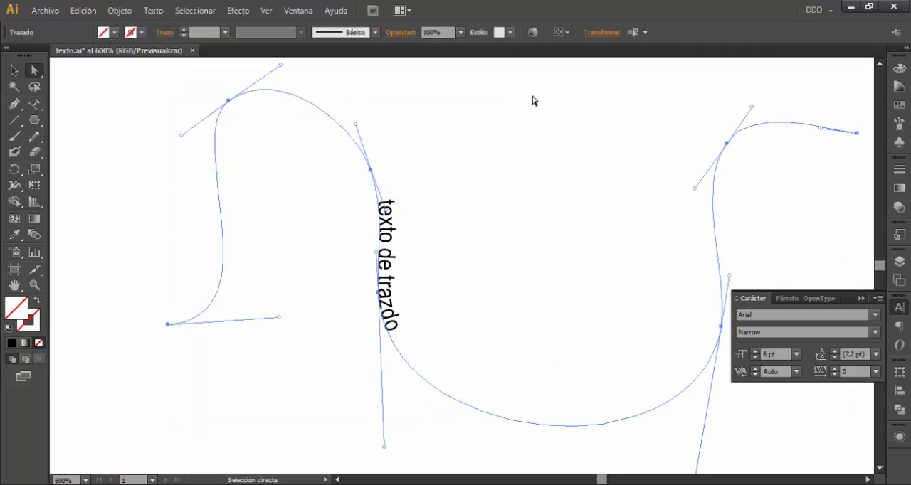
pyautogui.click(128, 32)
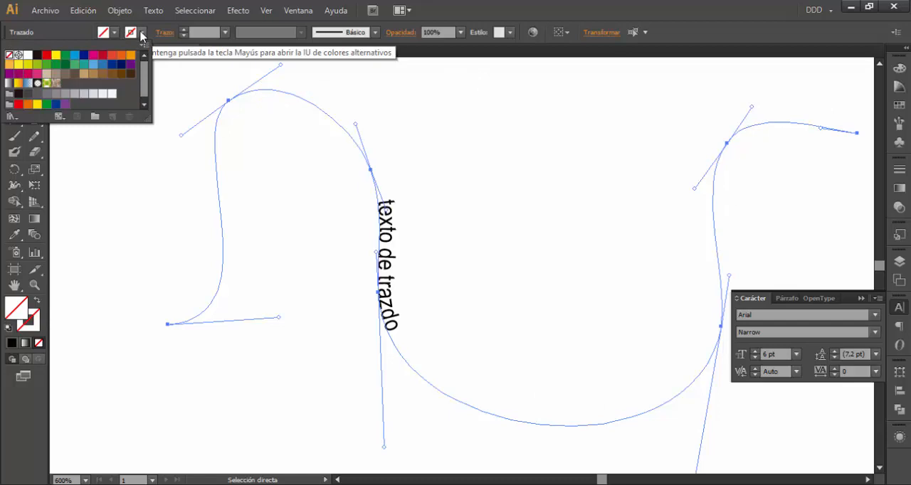
pyautogui.click(104, 64)
pyautogui.click(109, 209)
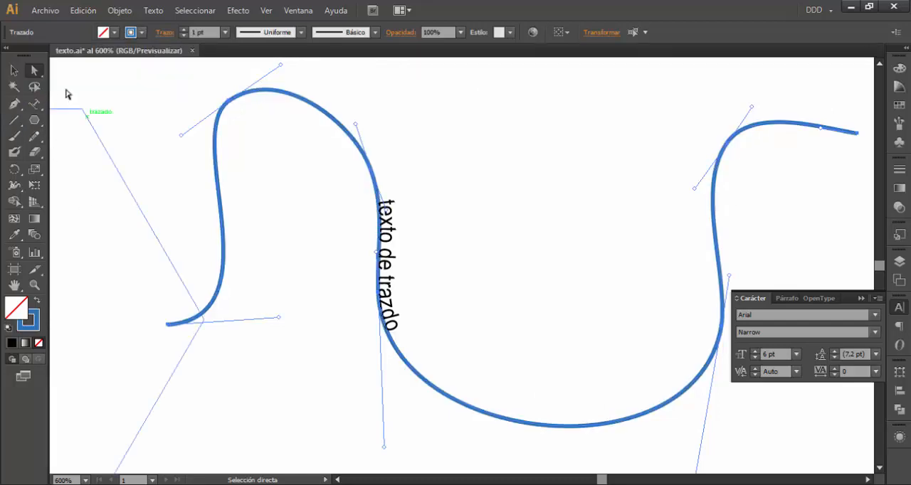
# Open the path text options for the wavy curve's text with preview on and try flipping it to the other side
pyautogui.press('v')
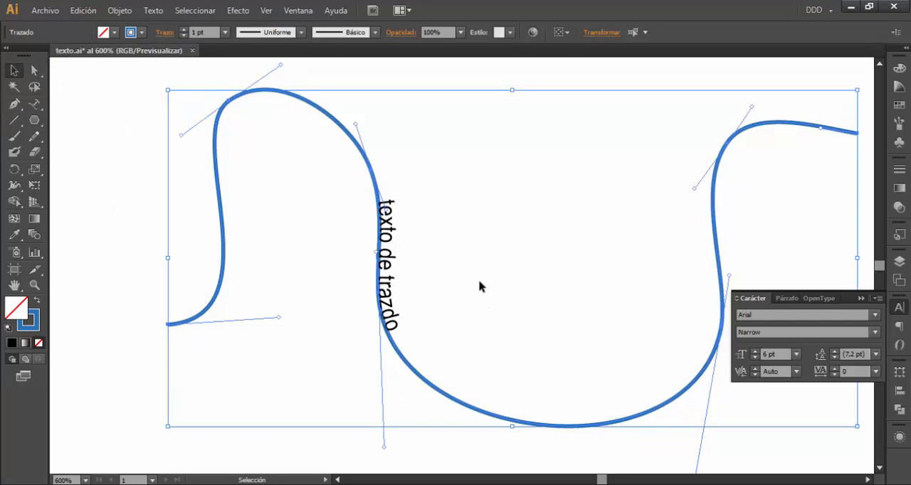
pyautogui.click(394, 225)
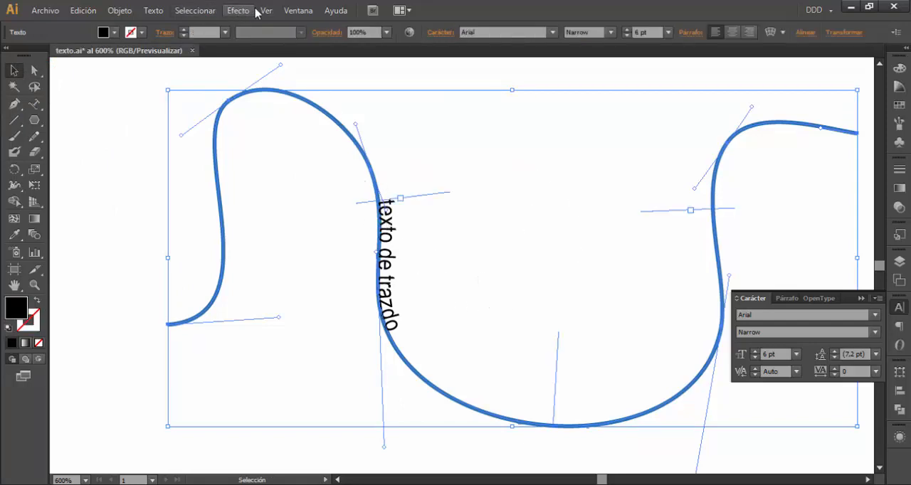
pyautogui.click(155, 11)
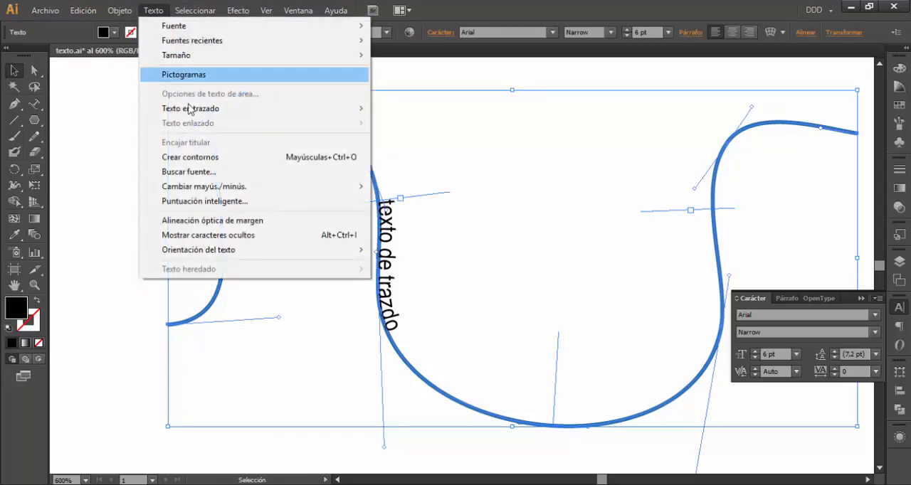
pyautogui.moveTo(226, 111)
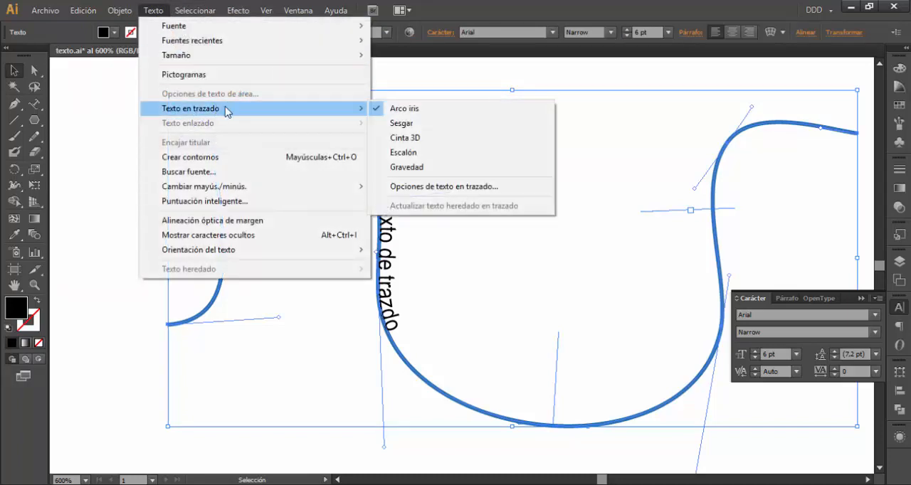
pyautogui.click(468, 187)
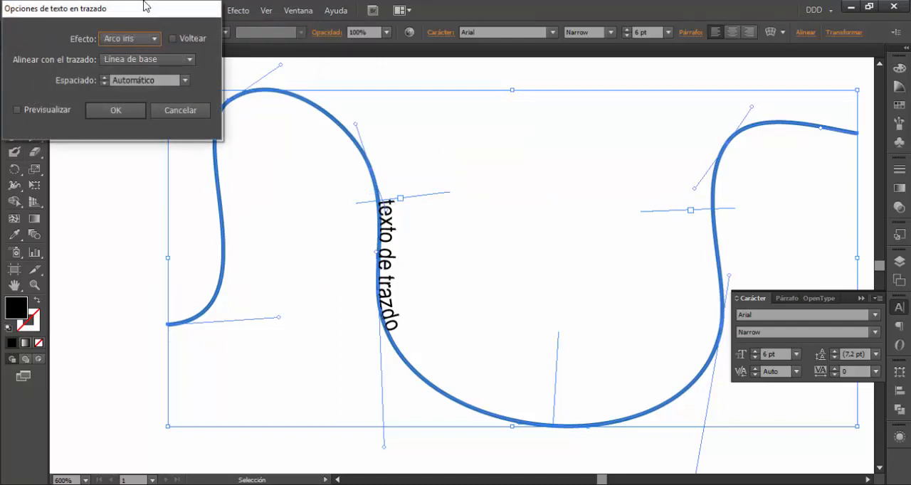
pyautogui.click(18, 110)
pyautogui.moveTo(130, 10); pyautogui.dragTo(576, 73)
pyautogui.click(619, 103)
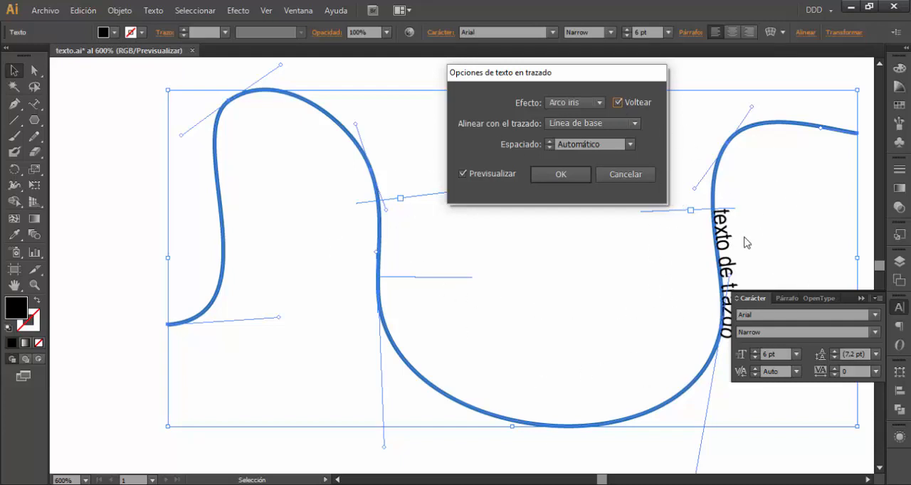
# Try the Sesgar, Cinta 3D and Escalón effects, align the text to Centrar and return the effect to Arco iris
pyautogui.click(581, 105)
pyautogui.click(575, 132)
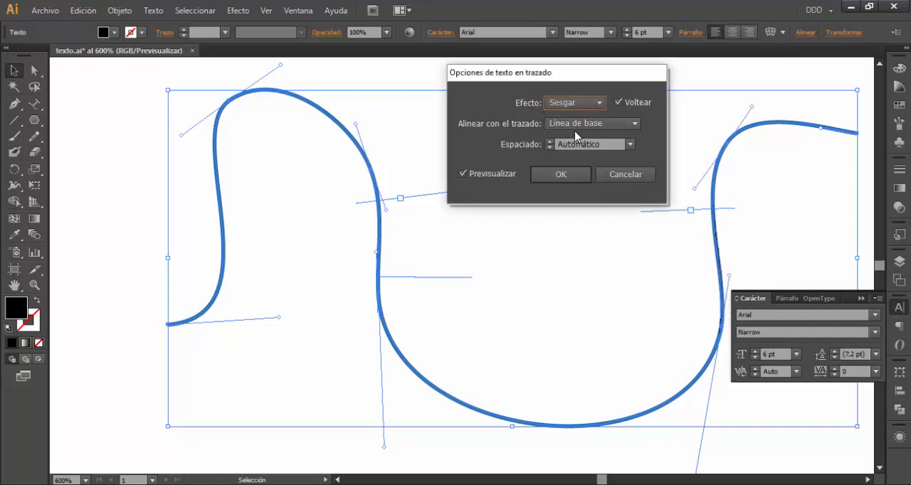
pyautogui.click(575, 103)
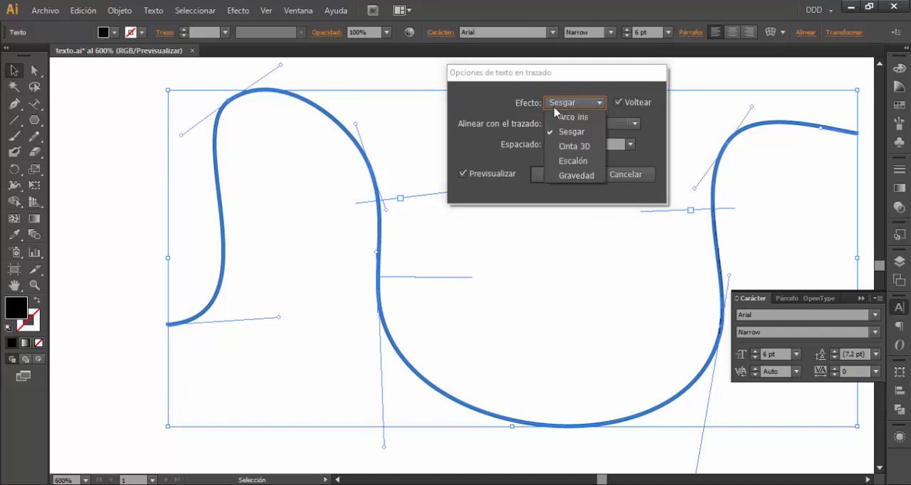
pyautogui.click(569, 147)
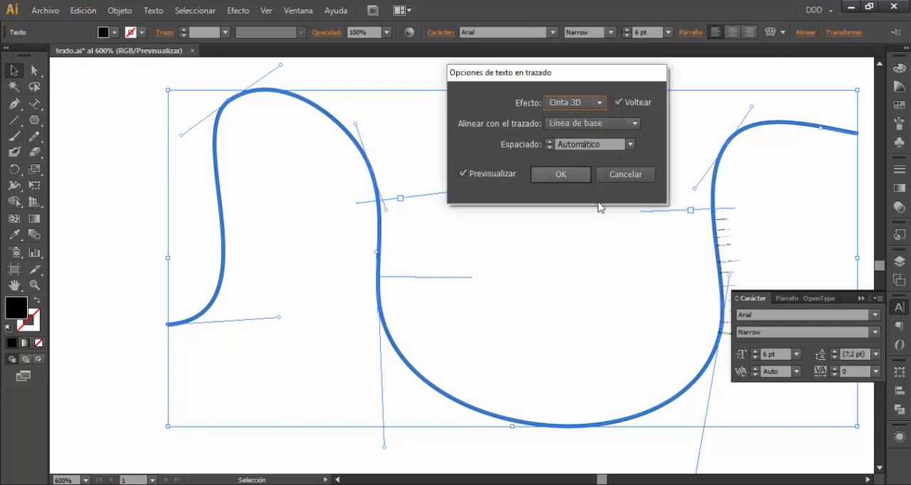
pyautogui.click(569, 103)
pyautogui.click(569, 163)
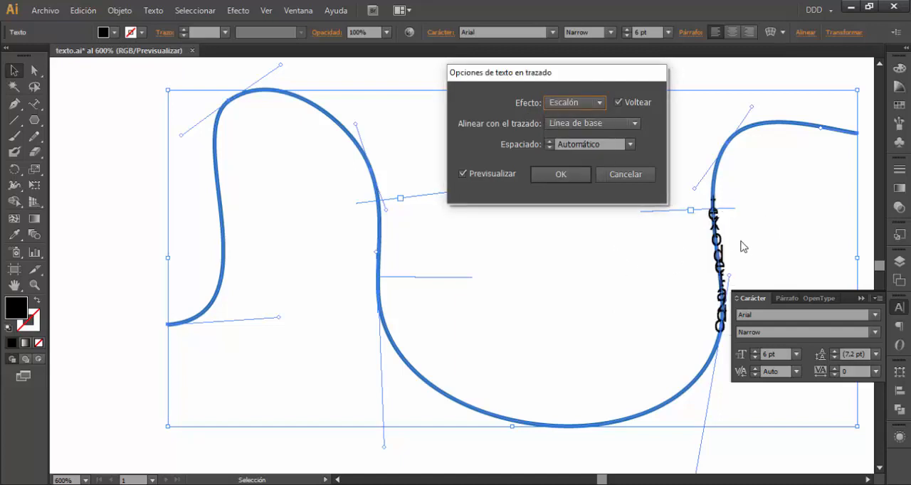
pyautogui.click(570, 124)
pyautogui.click(573, 169)
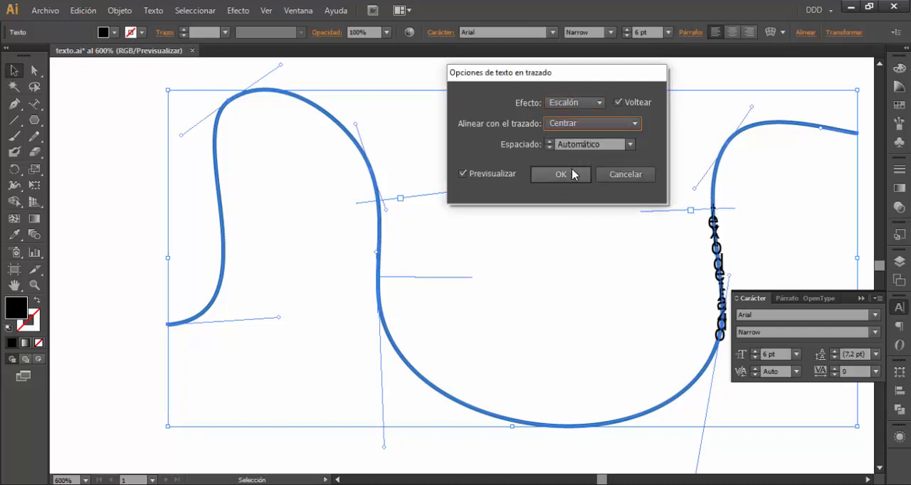
pyautogui.click(575, 105)
pyautogui.click(571, 123)
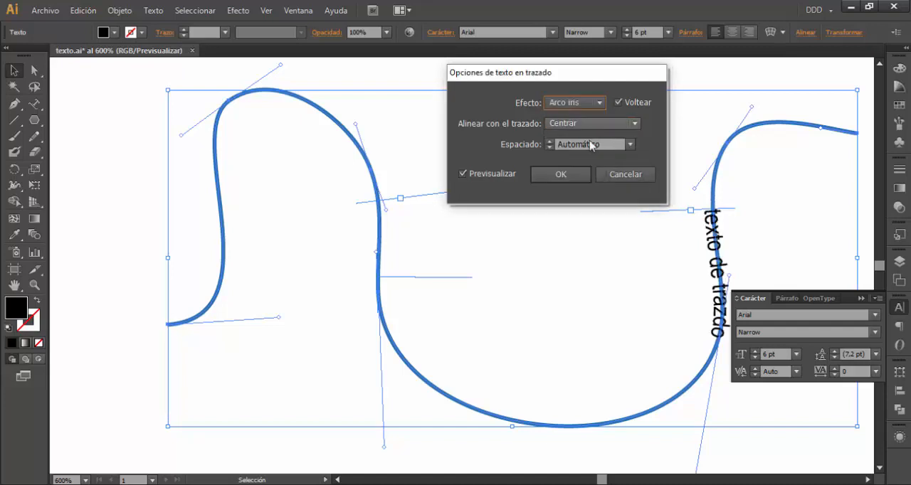
# Try the path alignments Trazo descendente, Trazo ascendente and Línea de base, and discard all path text option changes
pyautogui.click(630, 144)
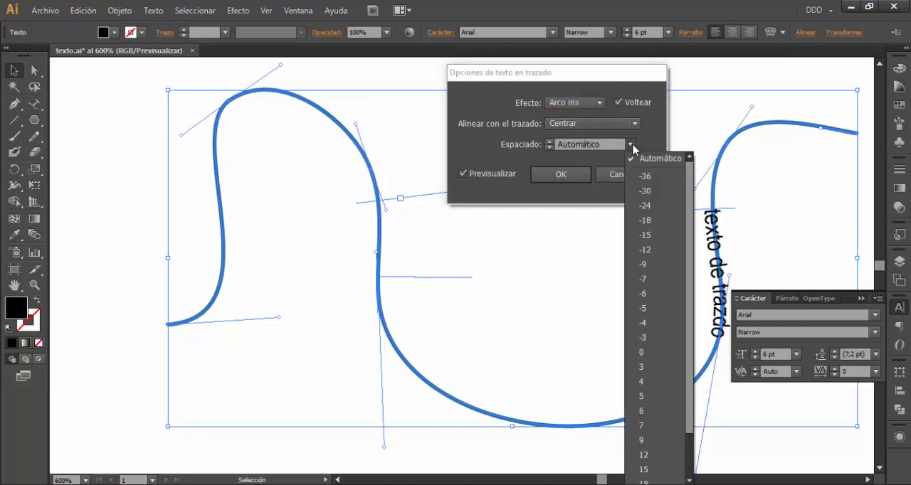
pyautogui.click(633, 152)
pyautogui.click(561, 123)
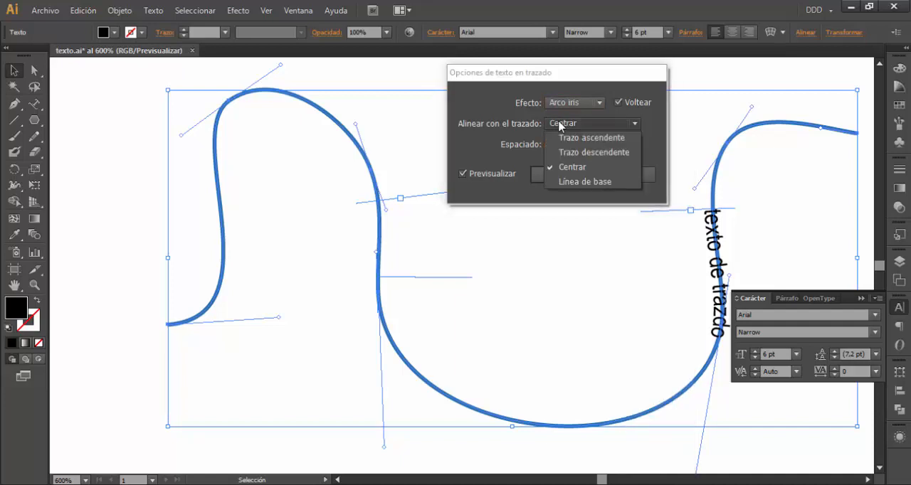
pyautogui.click(570, 153)
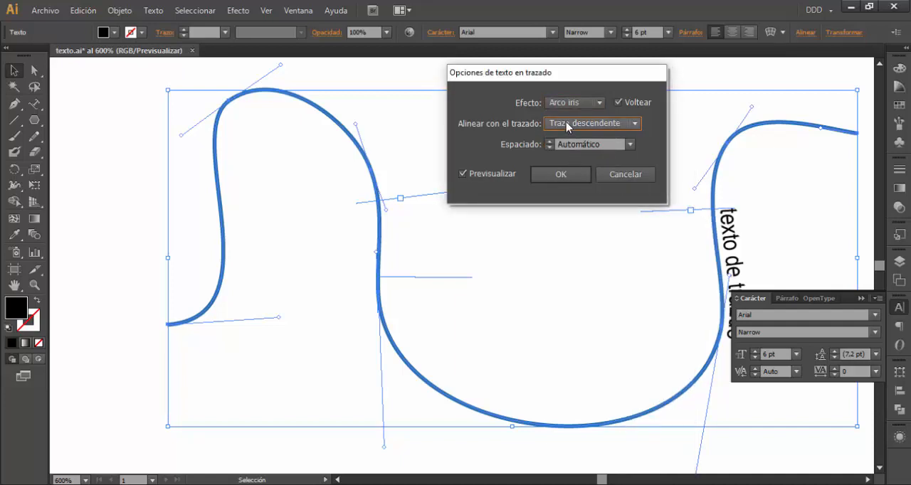
pyautogui.click(567, 125)
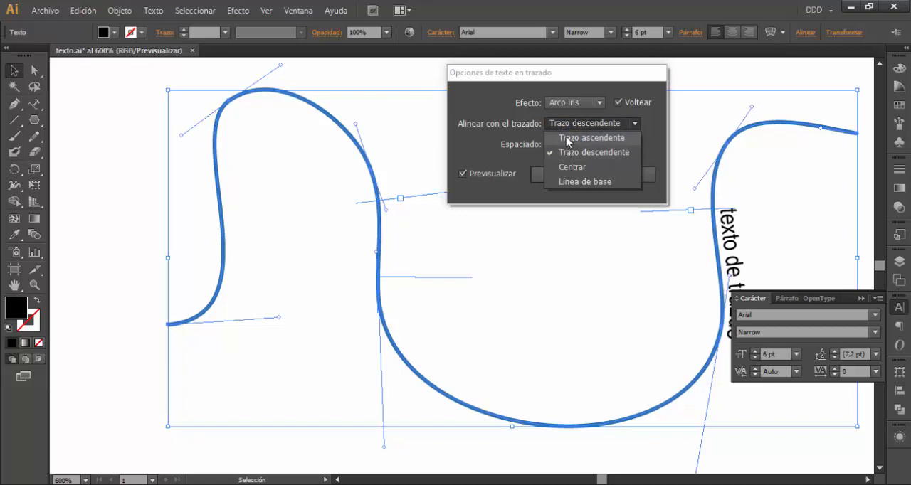
pyautogui.click(567, 139)
pyautogui.click(567, 125)
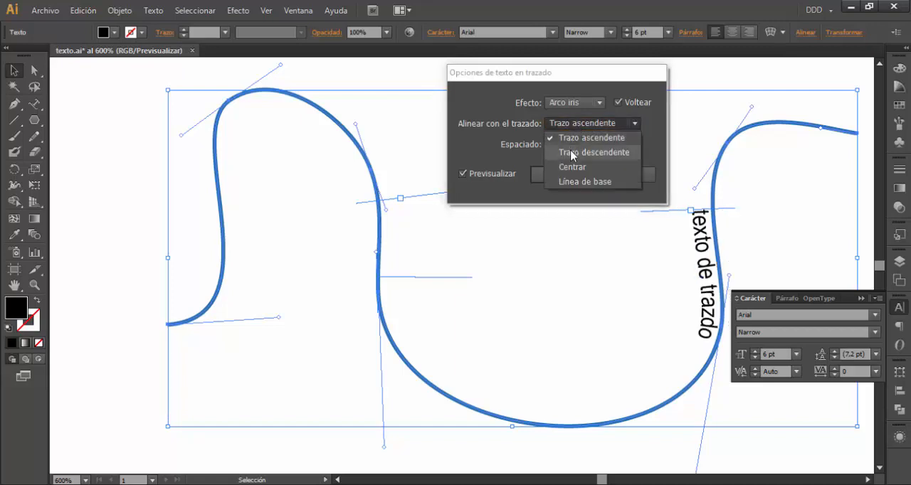
pyautogui.click(569, 152)
pyautogui.click(573, 125)
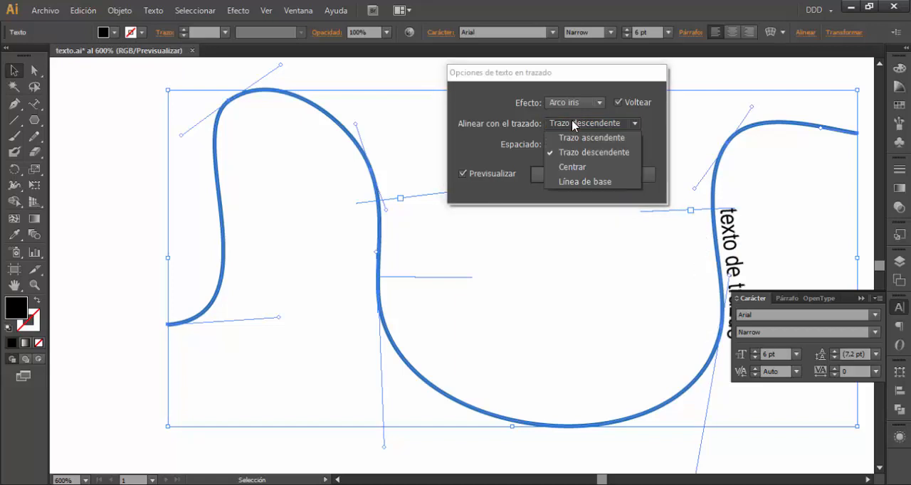
pyautogui.click(573, 182)
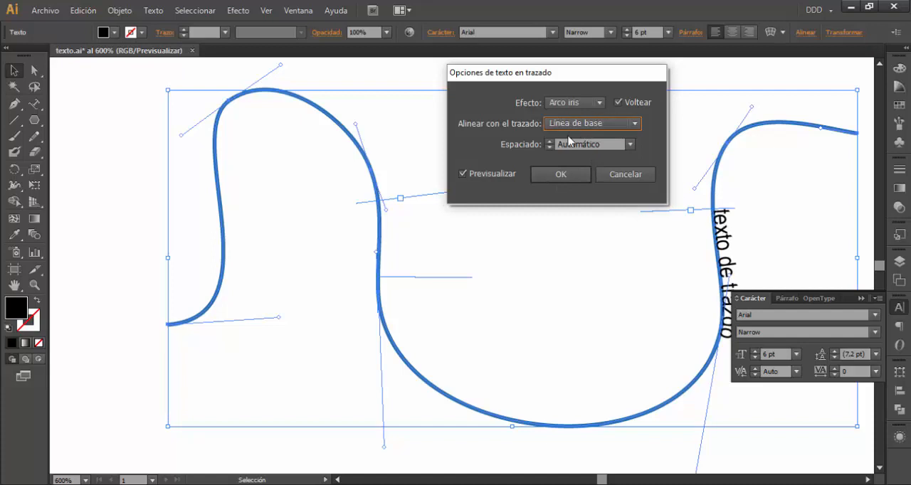
pyautogui.click(633, 176)
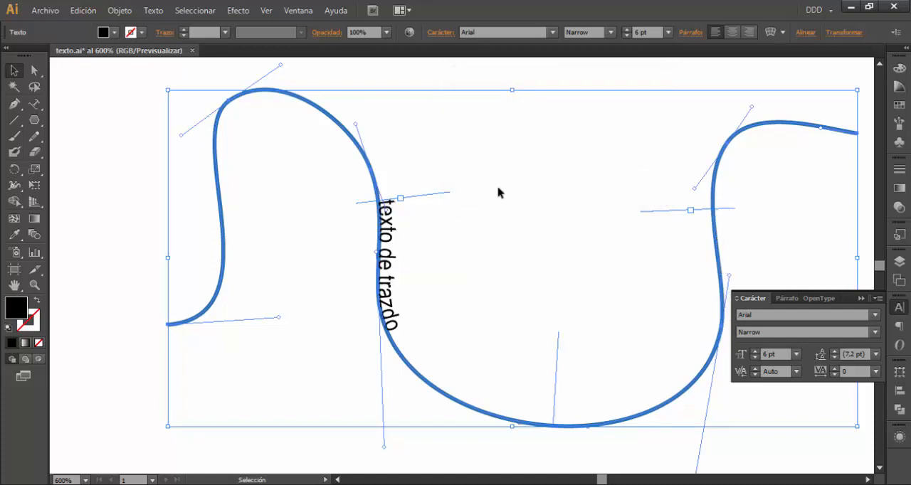
# Draw a black-filled circle with the Ellipse tool below the slanted "Texto de trazado" text
pyautogui.hotkey('ctrl', '-')
pyautogui.hotkey('ctrl', '-')
pyautogui.hotkey('ctrl', '-')
pyautogui.moveTo(35, 119); pyautogui.dragTo(91, 151)
pyautogui.moveTo(218, 350); pyautogui.dragTo(330, 240)
pyautogui.click(14, 70)
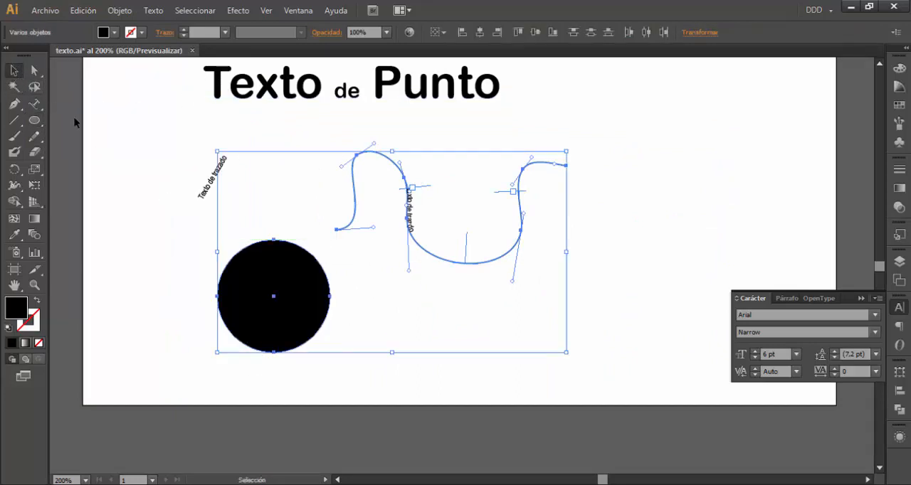
# Add the path text "Texto en trazado" on the circle's upper-left edge with the regular Type tool and select the whole text
pyautogui.moveTo(30, 106); pyautogui.dragTo(31, 106)
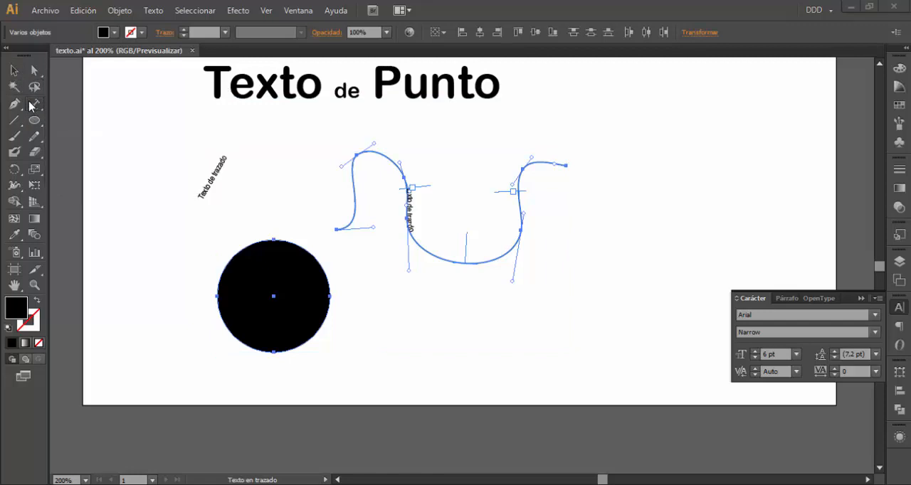
pyautogui.moveTo(37, 106); pyautogui.dragTo(37, 106)
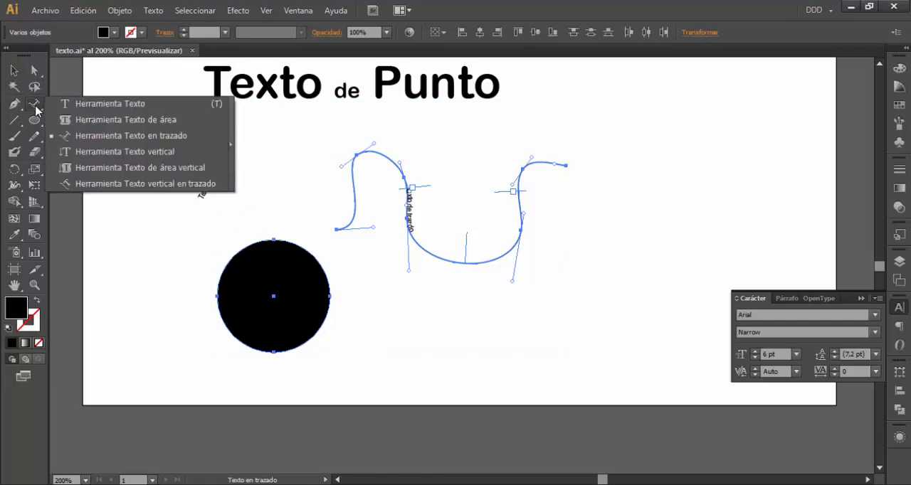
pyautogui.moveTo(141, 108); pyautogui.dragTo(141, 108)
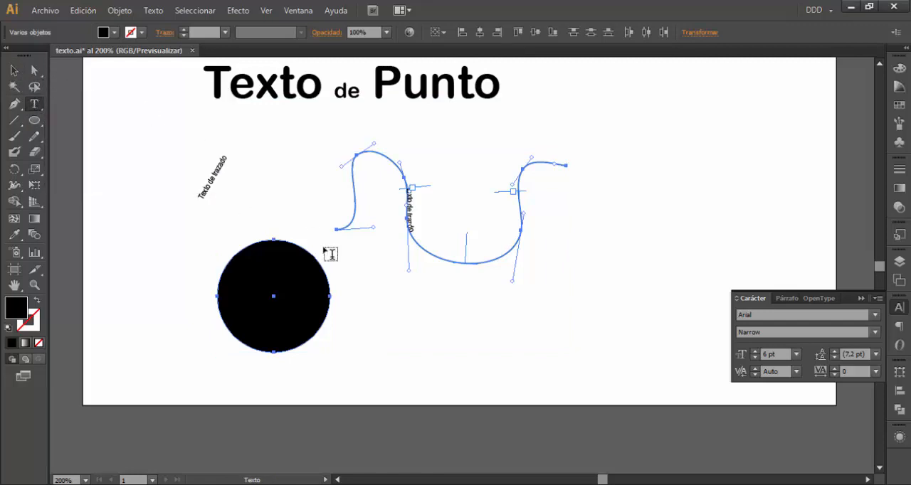
pyautogui.click(235, 251)
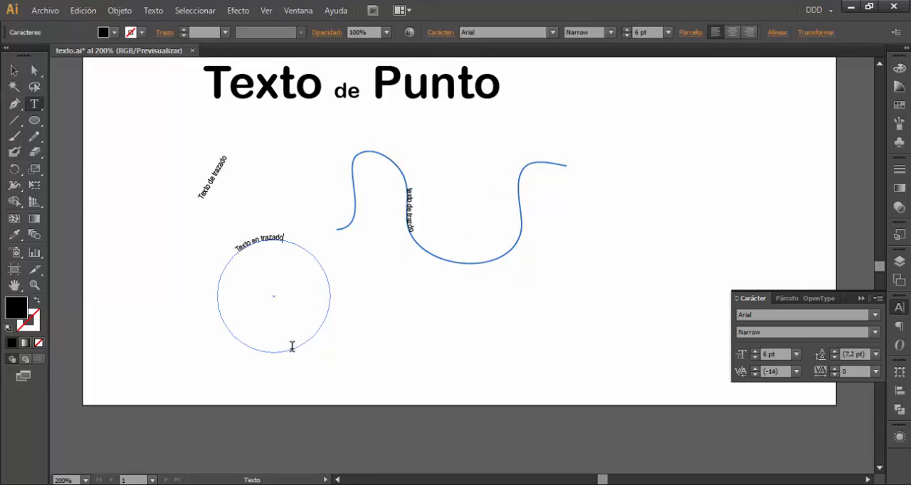
pyautogui.tripleClick(246, 239)
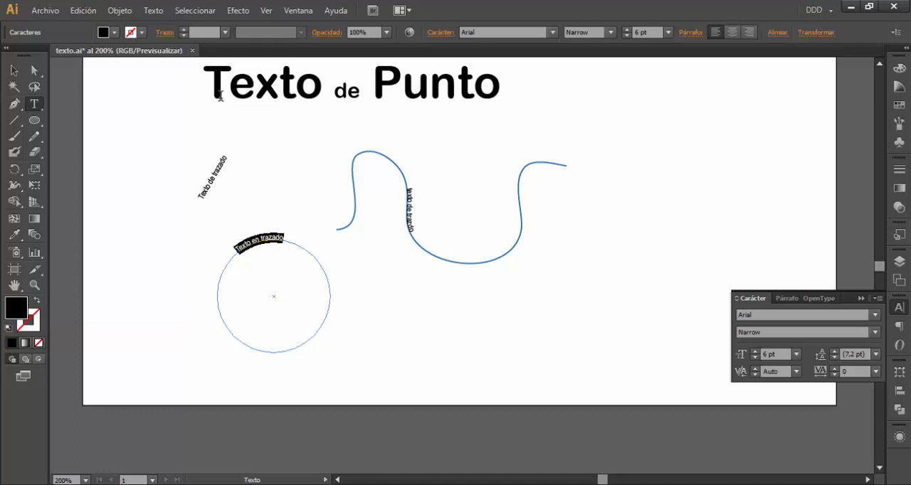
# Set the font of the selected "Texto en trazado" text on the circle to Blackoak Std
pyautogui.click(874, 315)
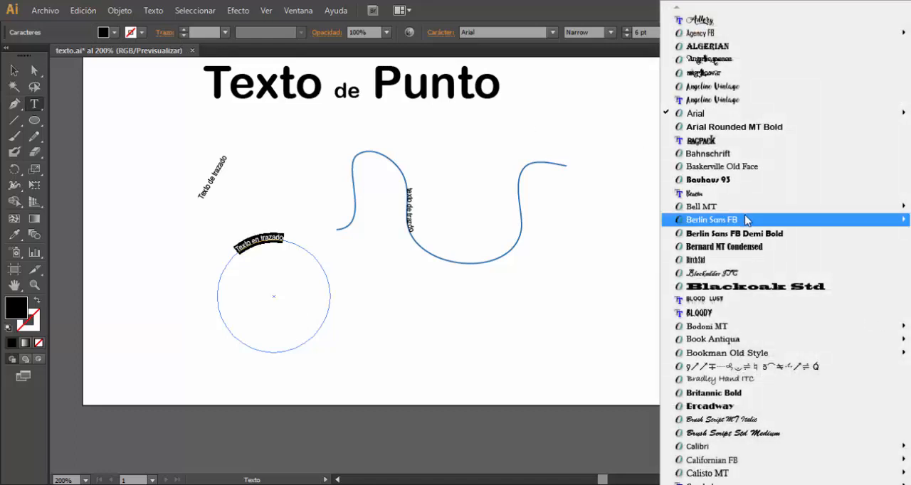
pyautogui.click(754, 286)
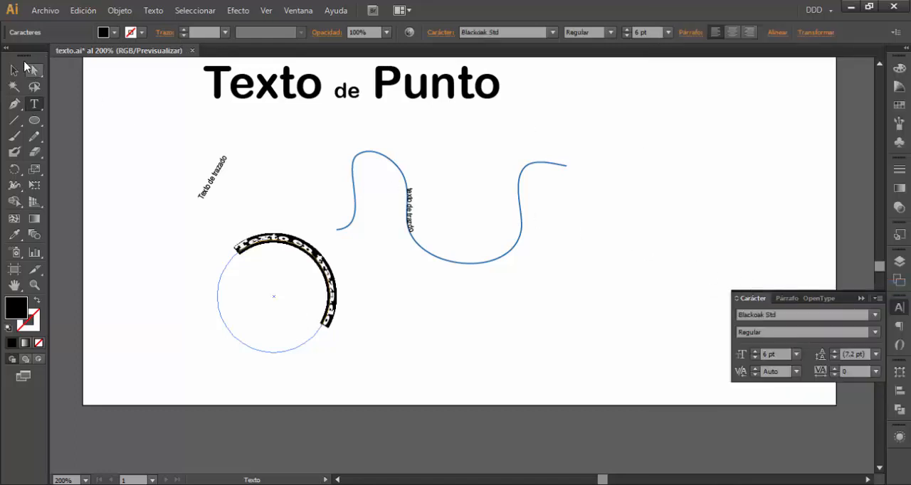
pyautogui.click(17, 70)
# Try flipping the circle's path text with preview on, using the alignments Trazo ascendente and Trazo descendente
pyautogui.click(154, 10)
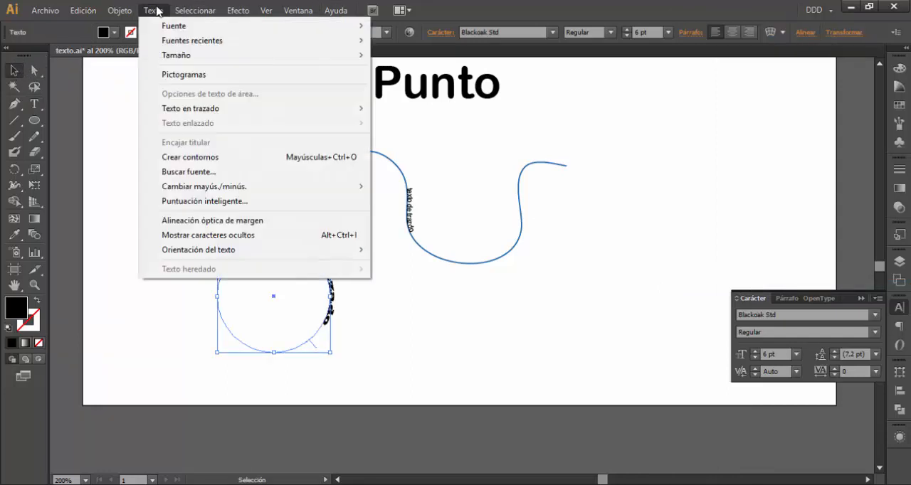
pyautogui.moveTo(238, 109)
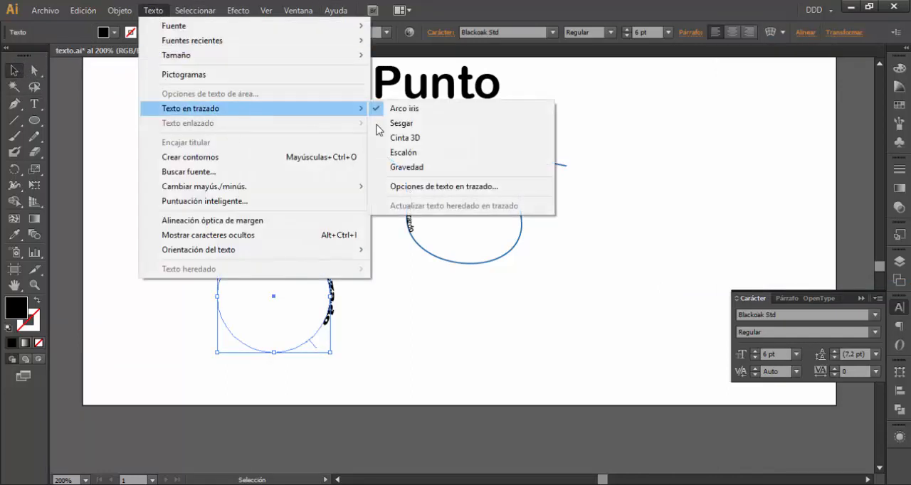
pyautogui.click(474, 191)
pyautogui.click(462, 174)
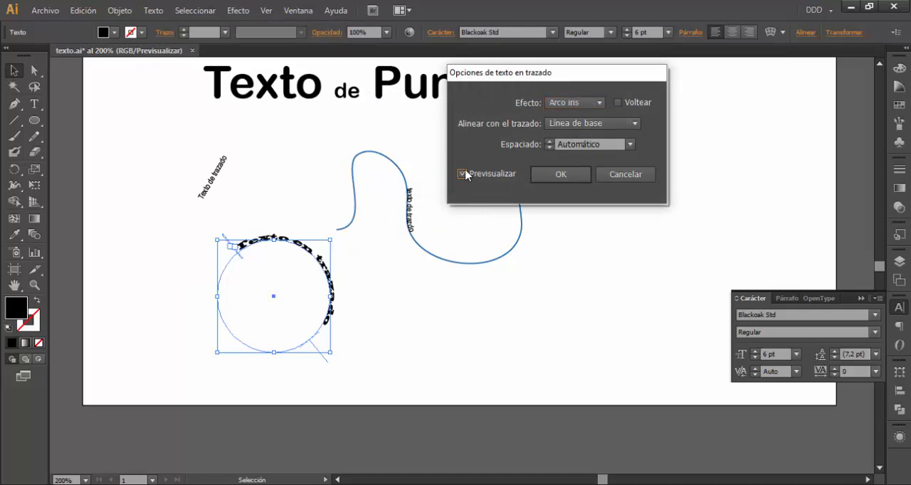
pyautogui.click(618, 102)
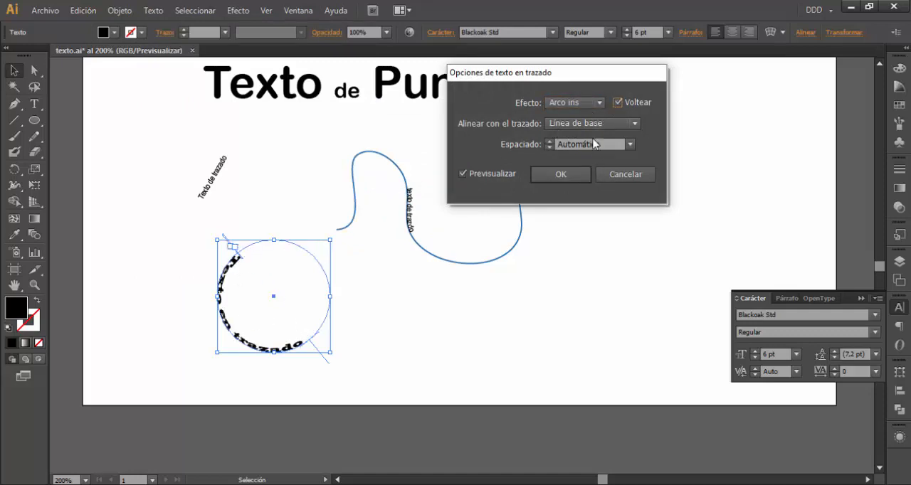
pyautogui.click(554, 127)
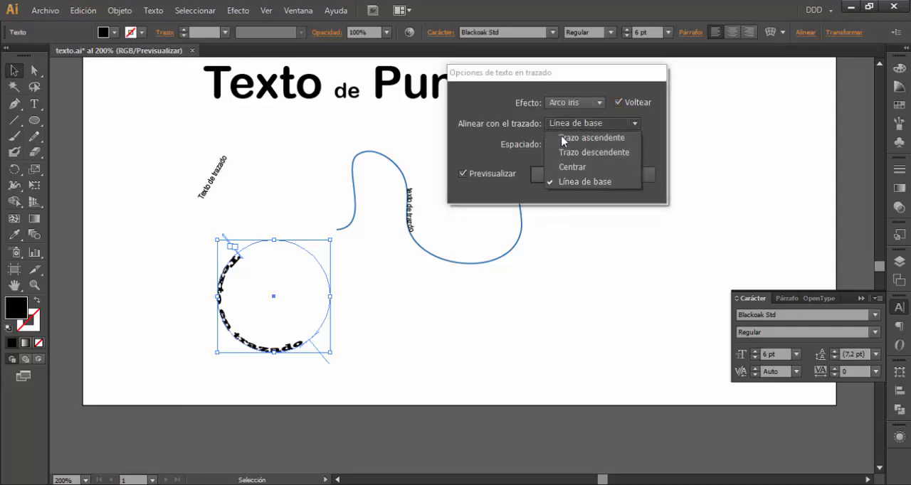
pyautogui.click(575, 138)
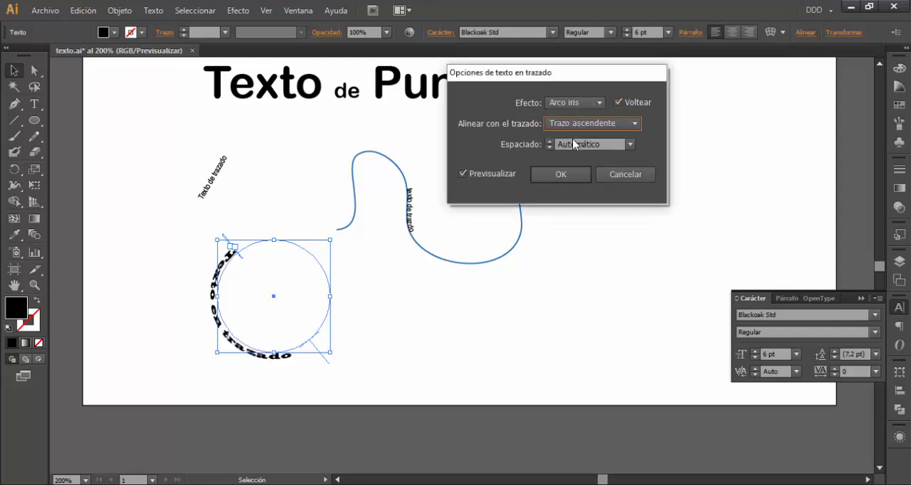
pyautogui.click(574, 124)
pyautogui.click(569, 152)
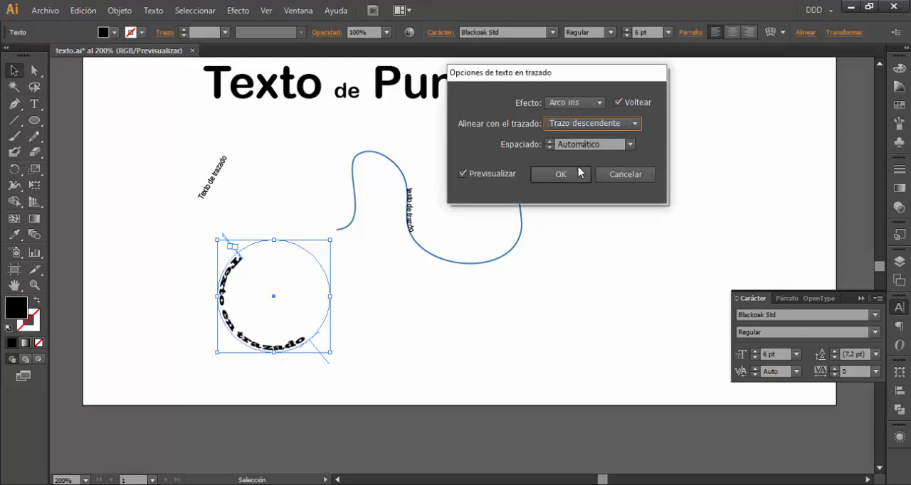
# Try the effects Cinta 3D, Sesgar, Escalón, Gravedad and Arco iris on the circle's path text, and discard all option changes
pyautogui.click(582, 103)
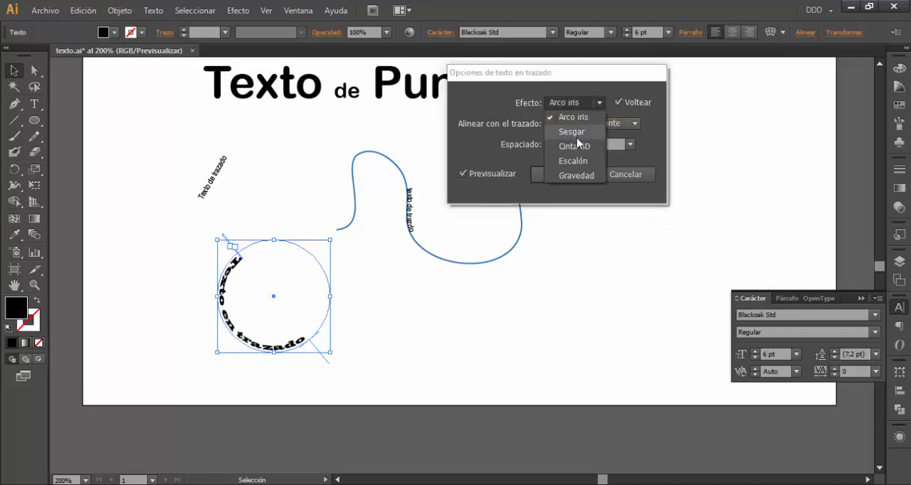
pyautogui.click(576, 146)
pyautogui.click(575, 107)
pyautogui.click(570, 132)
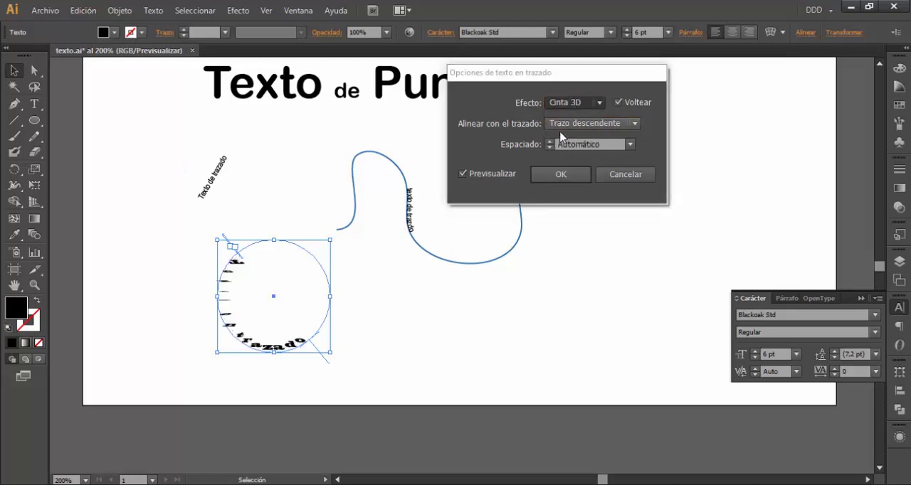
pyautogui.click(570, 104)
pyautogui.click(573, 160)
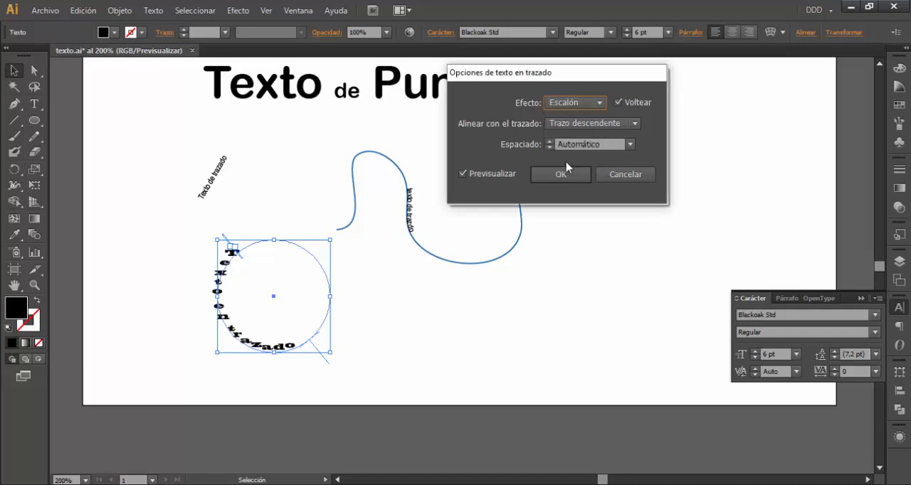
pyautogui.click(569, 104)
pyautogui.click(569, 184)
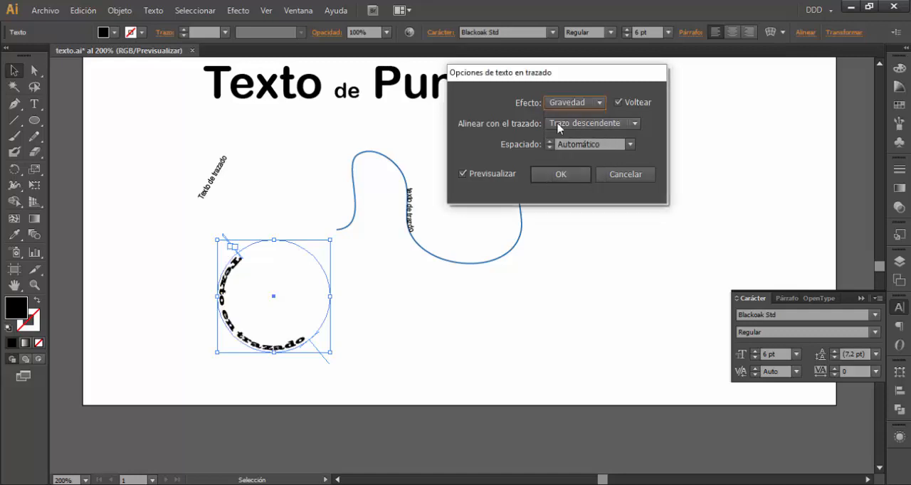
pyautogui.click(567, 104)
pyautogui.click(558, 117)
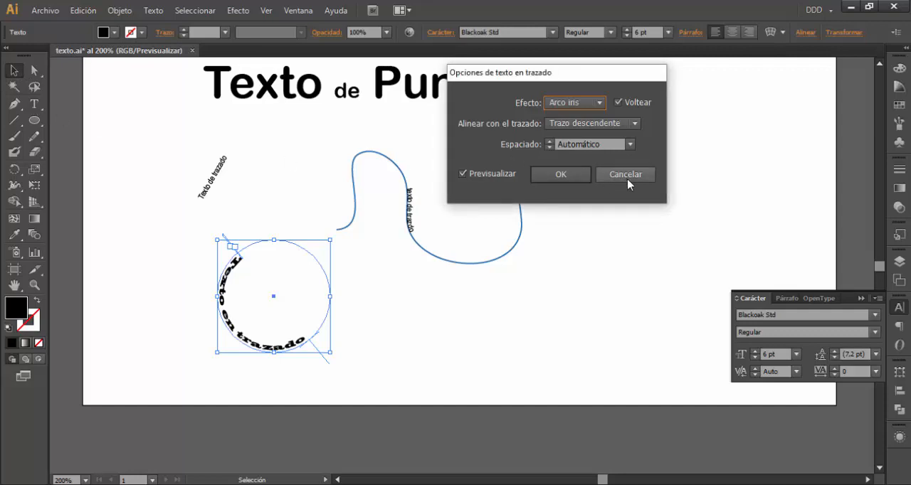
pyautogui.press('Escape')
# Add the point text "texto vertical" with the Vertical Type tool on the empty area beside the blue curve
pyautogui.click(34, 103)
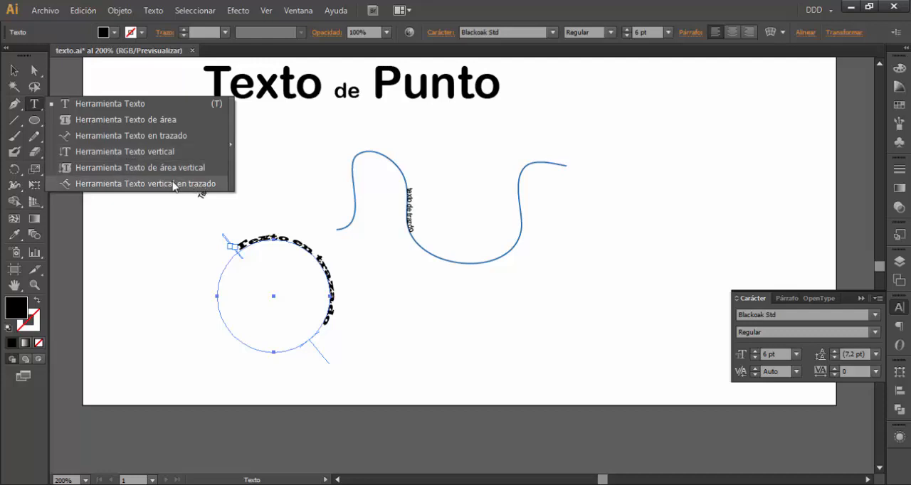
pyautogui.click(138, 151)
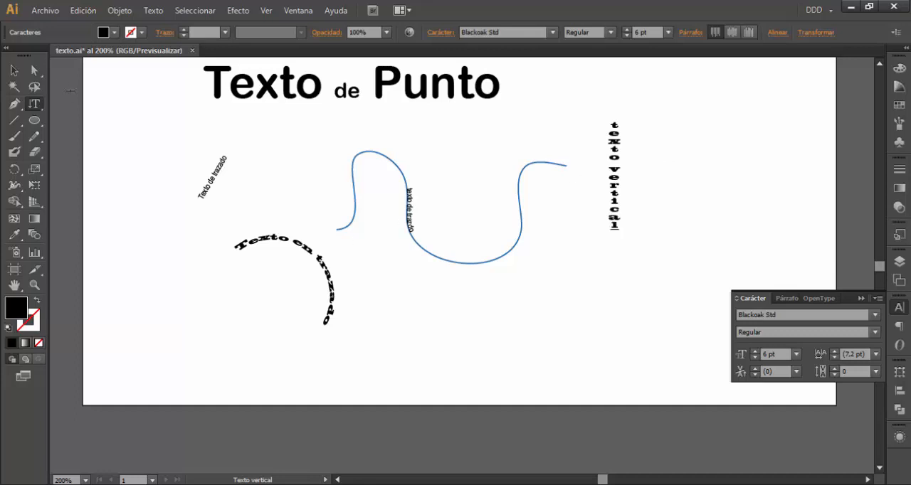
pyautogui.press('Escape')
# Delete the slanted text, the blue curve with its path text and the vertical text together
pyautogui.click(171, 126)
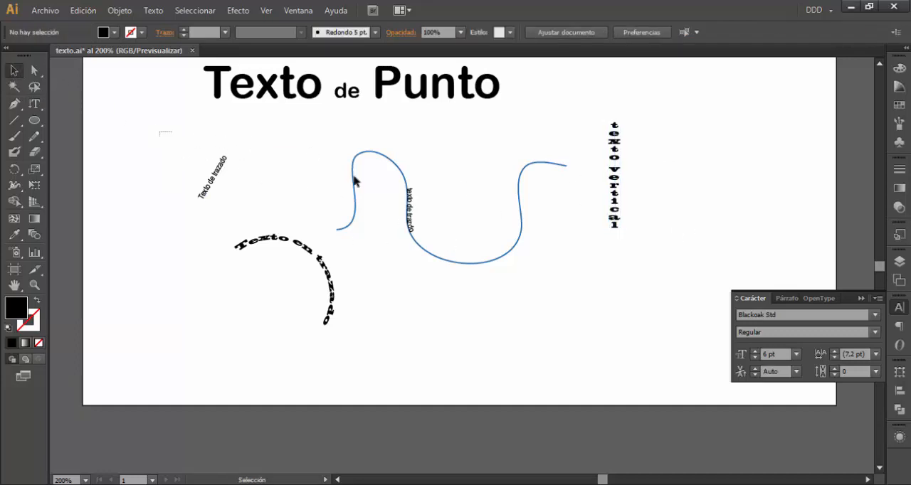
pyautogui.moveTo(354, 181); pyautogui.dragTo(654, 209)
pyautogui.press('Delete')
# Place the circle's path text below the lowered "Texto de Punto" heading and enlarge it to about 9.2 pt
pyautogui.moveTo(324, 263); pyautogui.dragTo(396, 208)
pyautogui.moveTo(387, 79); pyautogui.dragTo(381, 139)
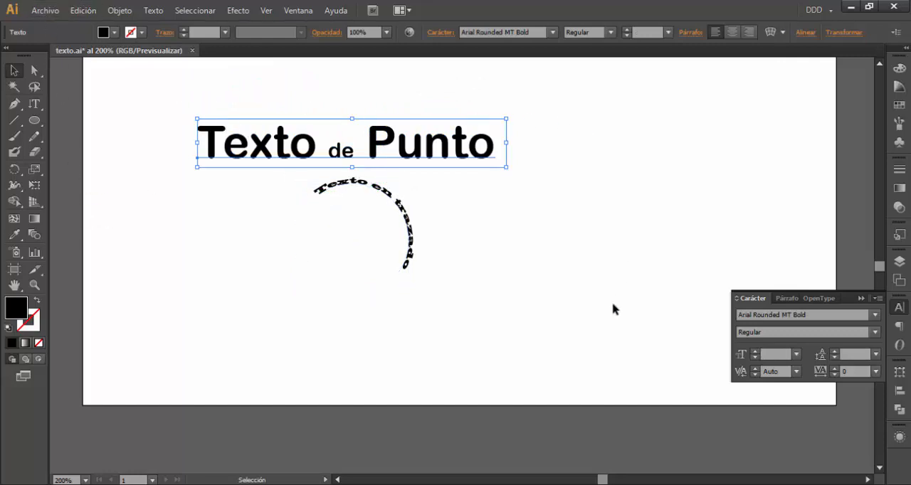
pyautogui.moveTo(371, 190); pyautogui.dragTo(434, 206)
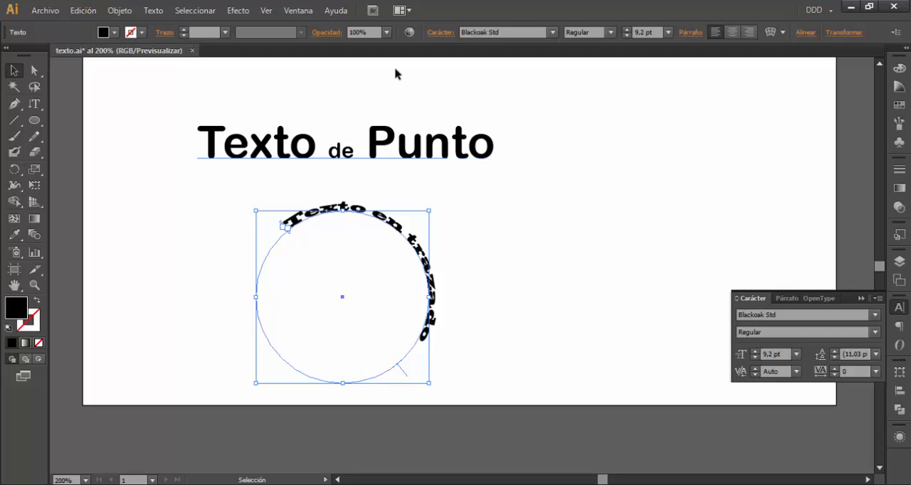
pyautogui.click(283, 157)
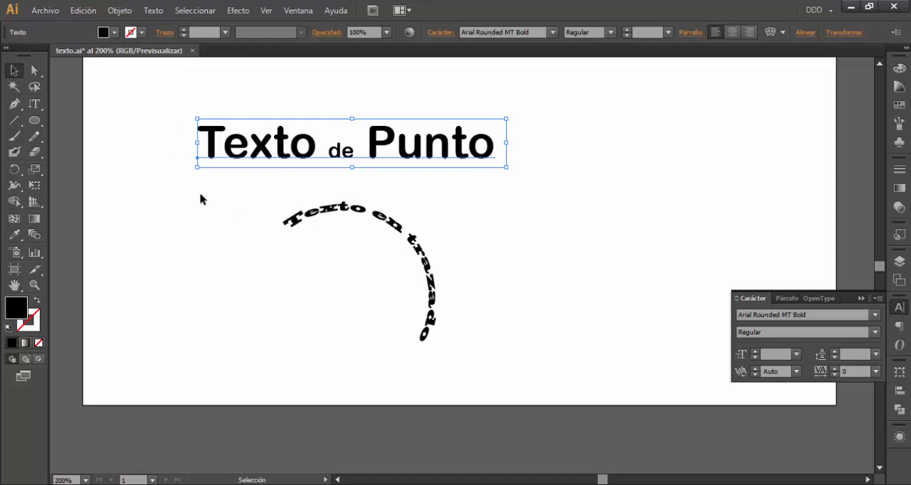
pyautogui.moveTo(200, 195); pyautogui.dragTo(480, 365)
pyautogui.click(464, 185)
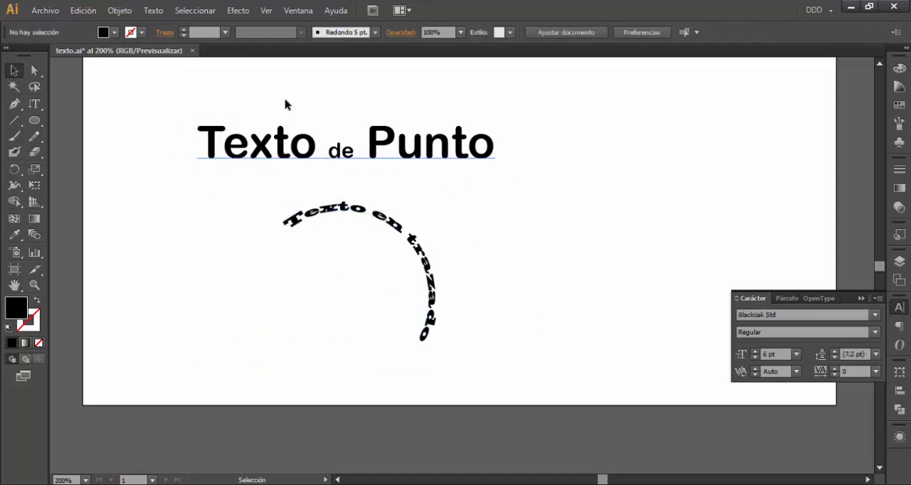
pyautogui.click(242, 152)
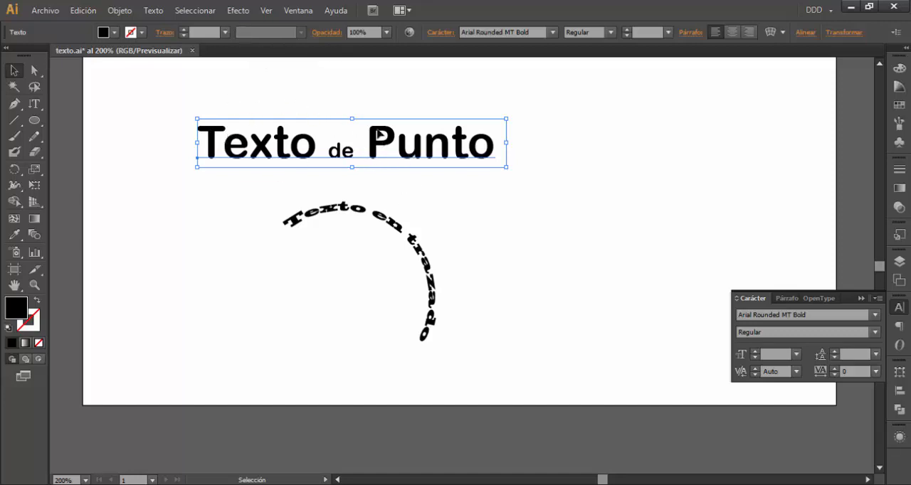
pyautogui.moveTo(177, 92); pyautogui.dragTo(578, 343)
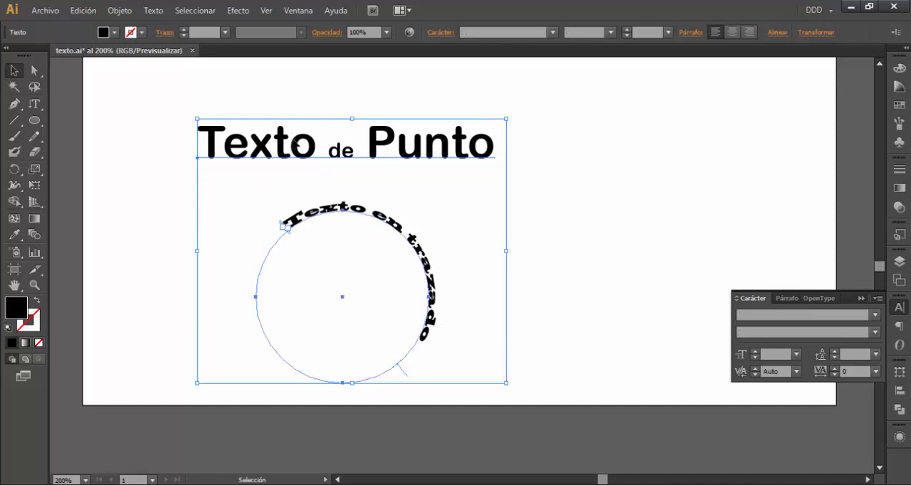
pyautogui.click(574, 173)
pyautogui.doubleClick(447, 150)
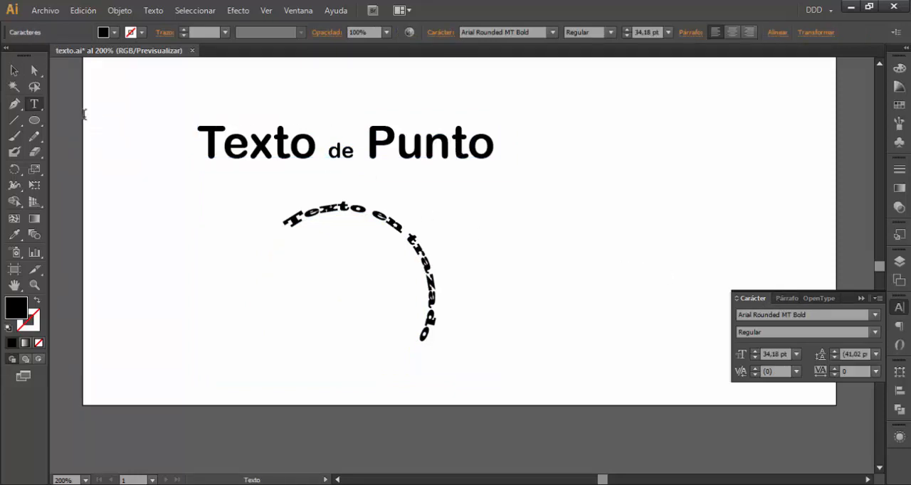
pyautogui.click(14, 71)
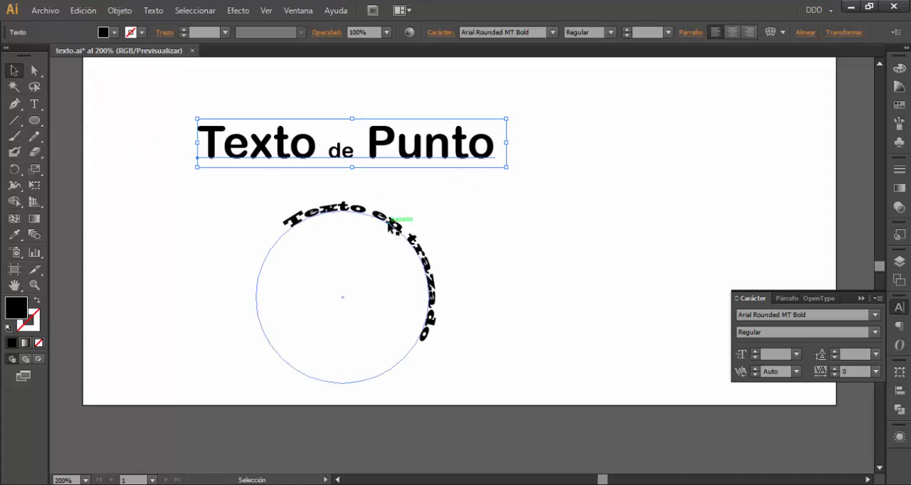
pyautogui.click(392, 234)
# Duplicate the "Texto de Punto" heading and the circle's path text together, side by side on the artboard
pyautogui.click(176, 108)
pyautogui.moveTo(529, 328); pyautogui.dragTo(558, 348)
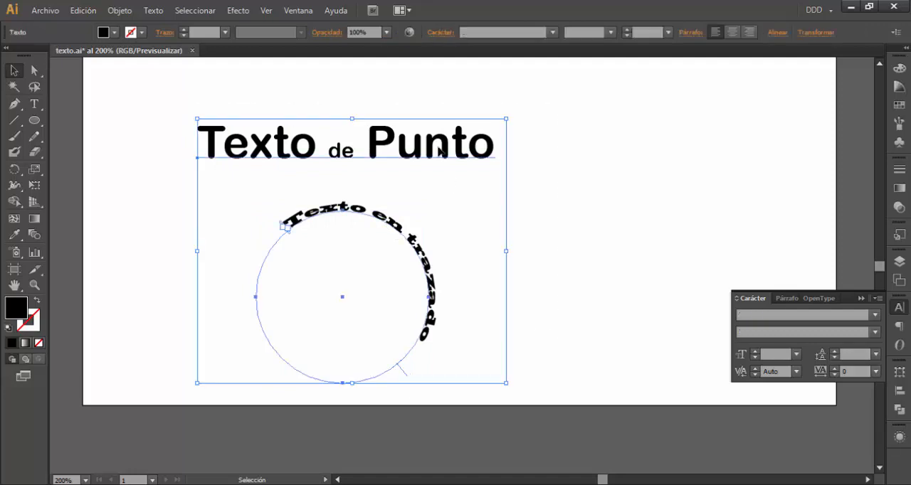
pyautogui.moveTo(432, 145); pyautogui.dragTo(672, 139)
# Convert the duplicated heading and circle text on the artboard's right half to outlines, and deselect them
pyautogui.click(460, 87)
pyautogui.moveTo(445, 92); pyautogui.dragTo(718, 384)
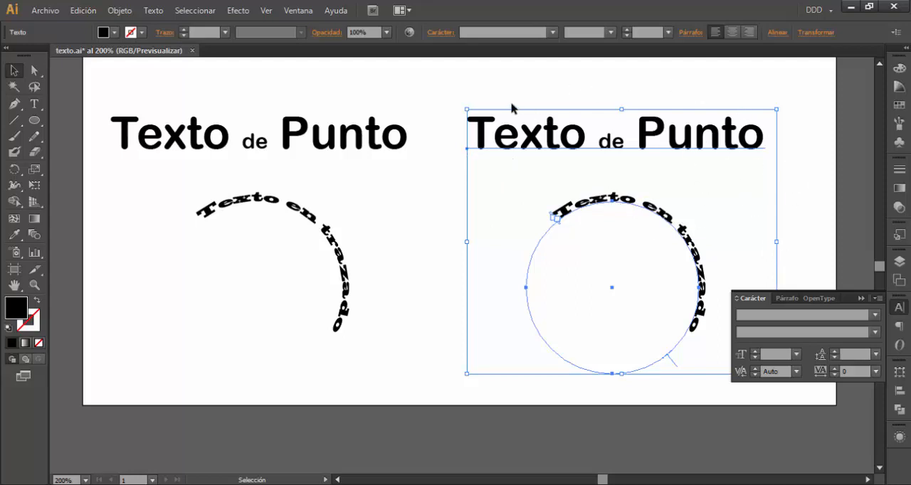
pyautogui.click(153, 10)
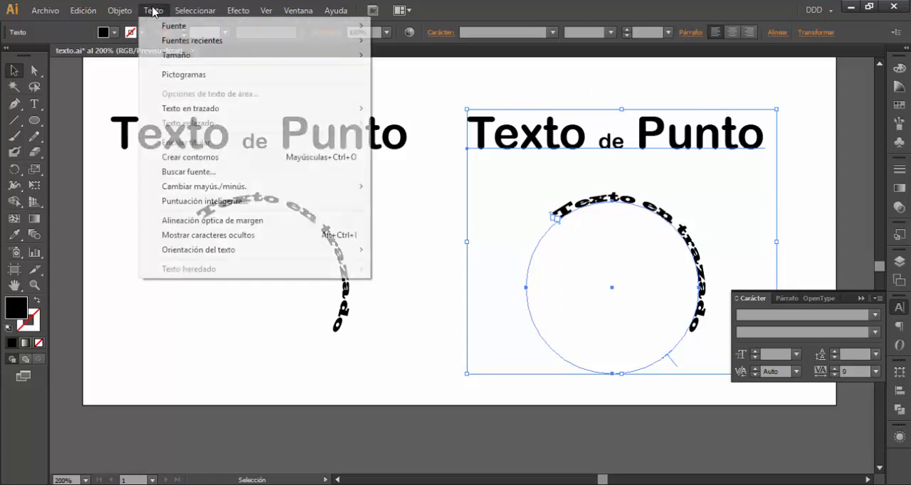
pyautogui.click(206, 160)
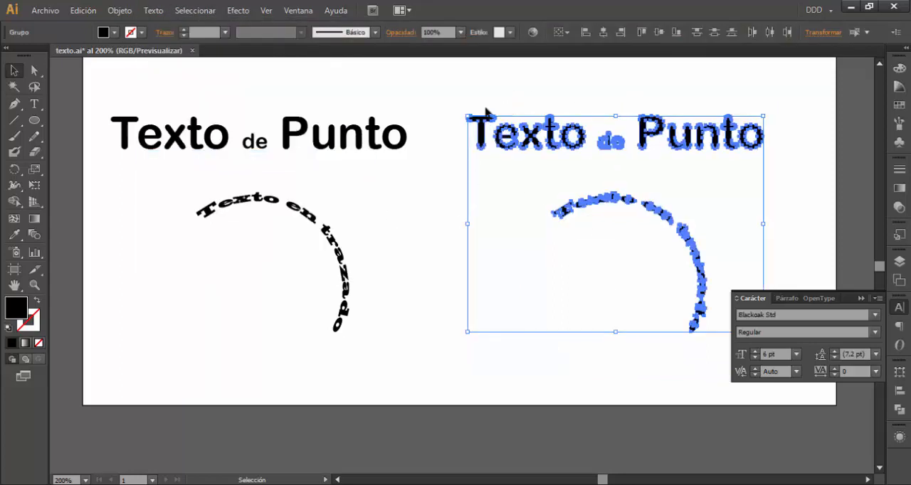
pyautogui.click(508, 106)
# Select the outlined "Texto de Punto" copy and examine the anchor points of its letters up close
pyautogui.click(491, 136)
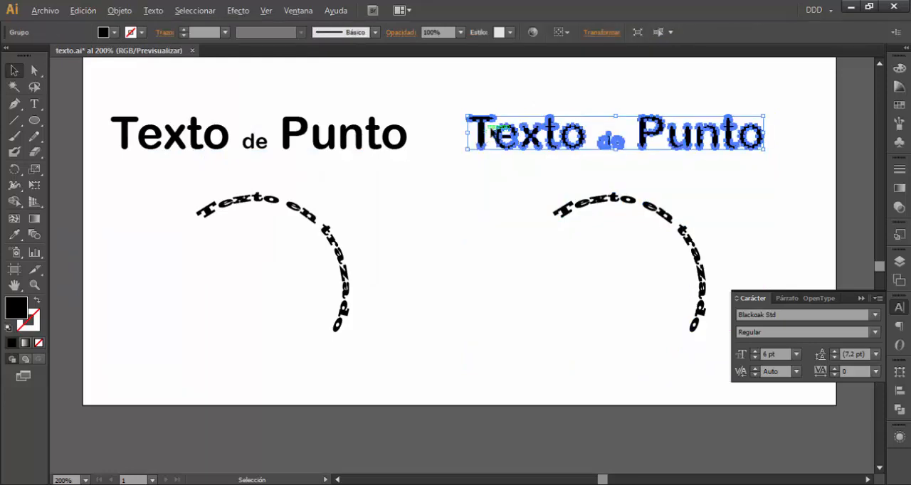
pyautogui.scroll(2, 517, 140)
pyautogui.scroll(2, 518, 140)
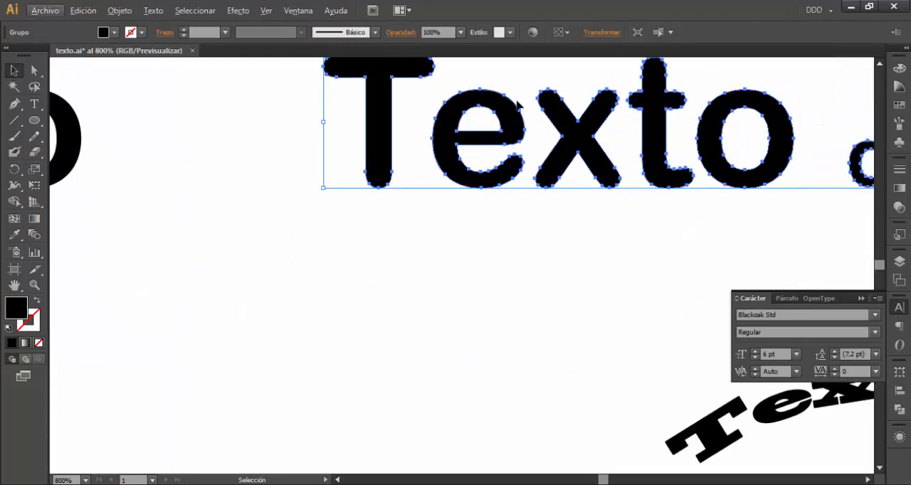
pyautogui.scroll(-4, 643, 188)
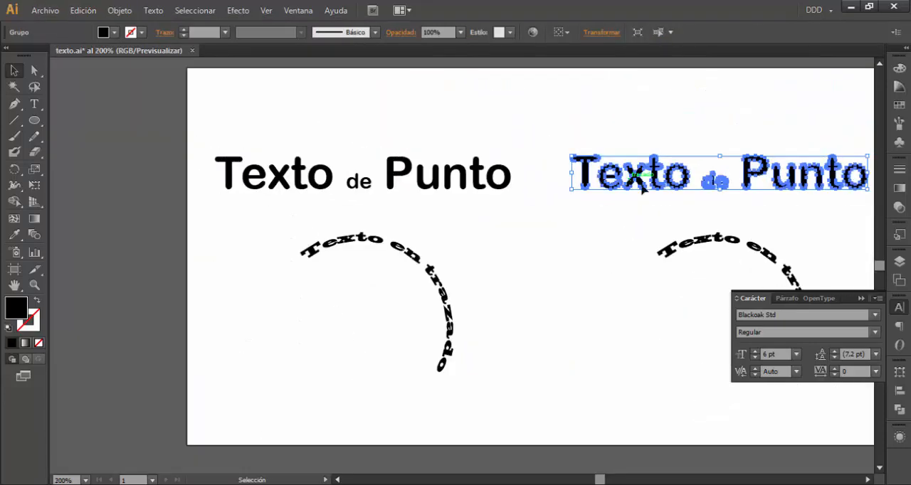
pyautogui.scroll(-1, 697, 197)
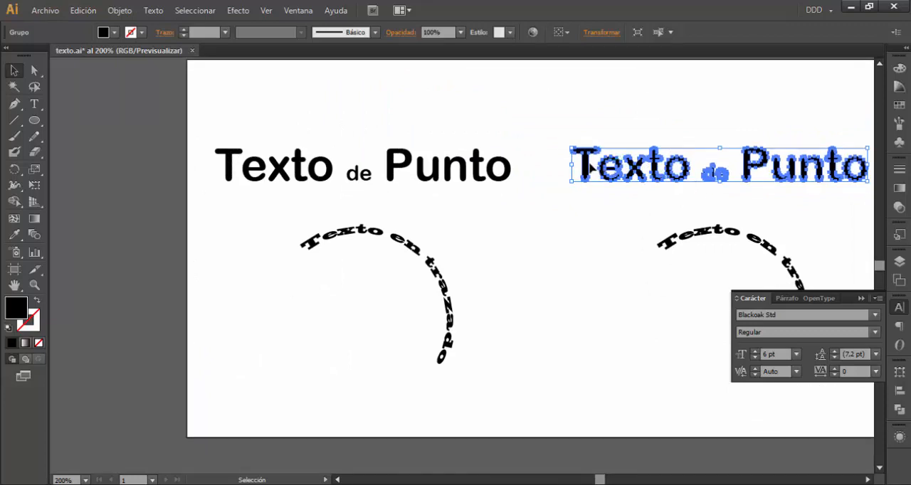
# Place the text cursor inside the word "Punto" of the original heading with the Type tool
pyautogui.moveTo(589, 179); pyautogui.dragTo(492, 199)
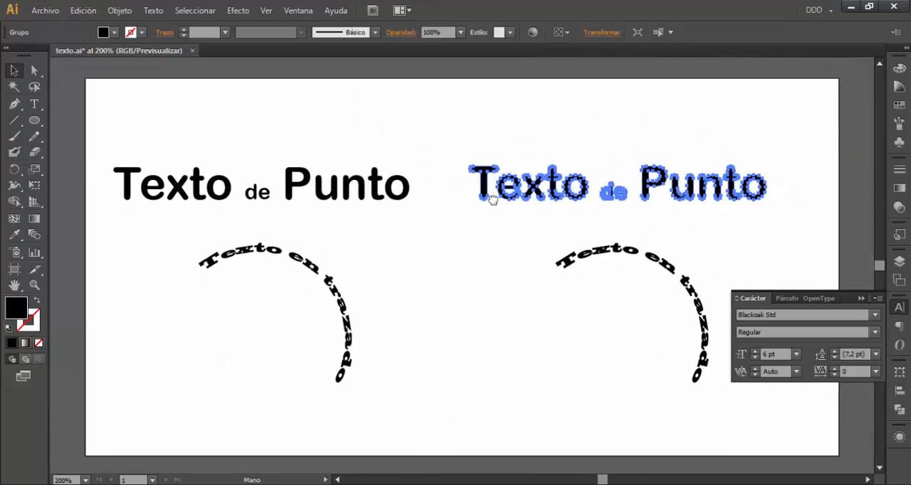
pyautogui.click(333, 196)
pyautogui.press('t')
pyautogui.click(333, 189)
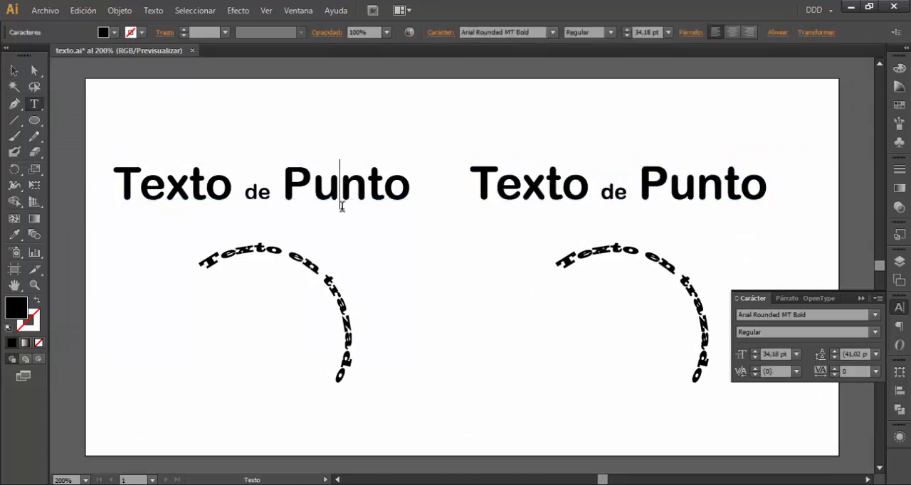
# Insert an extra "n" into the word "Punto" of the original heading and remove it again
pyautogui.write('n')
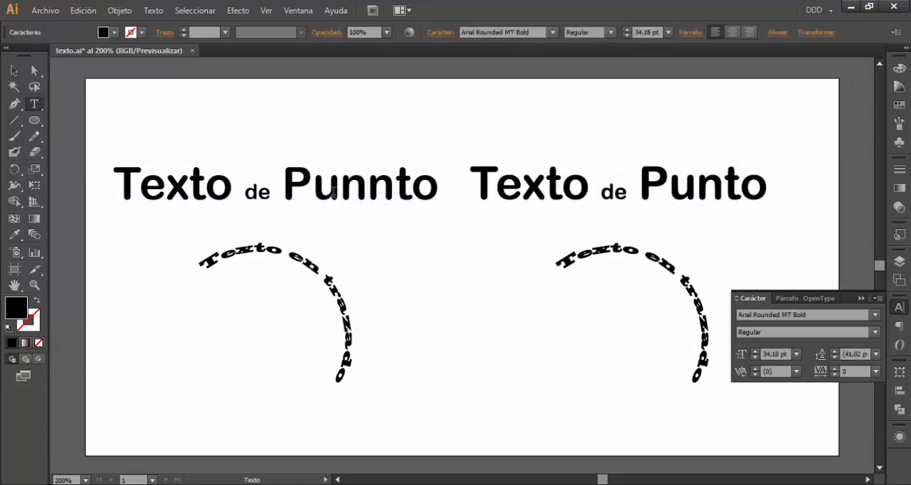
pyautogui.press('BackSpace')
pyautogui.click(14, 71)
# Select the outlined heading copy, then the outlined circle text along with it, to examine their anchor points
pyautogui.click(592, 192)
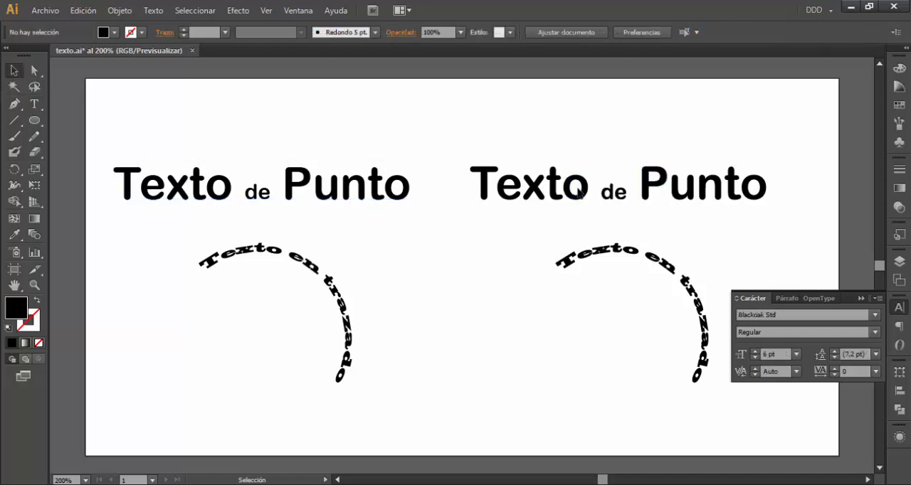
pyautogui.click(586, 188)
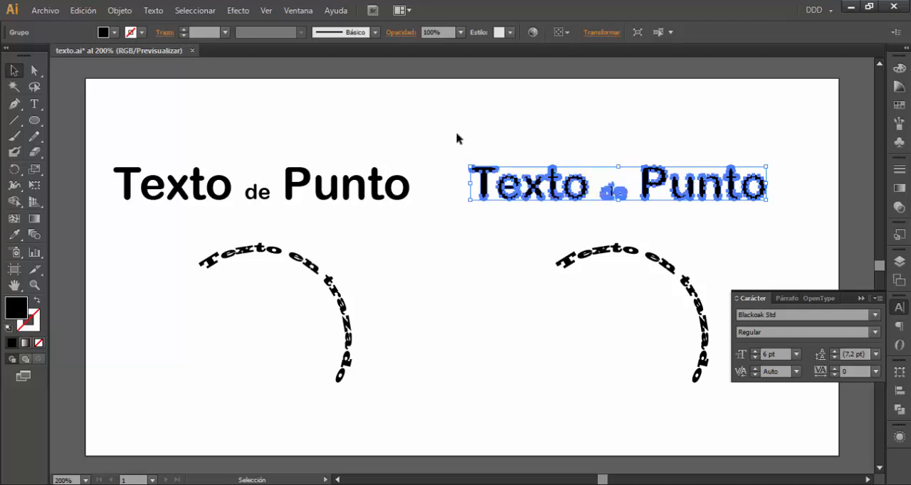
pyautogui.moveTo(459, 138); pyautogui.dragTo(781, 430)
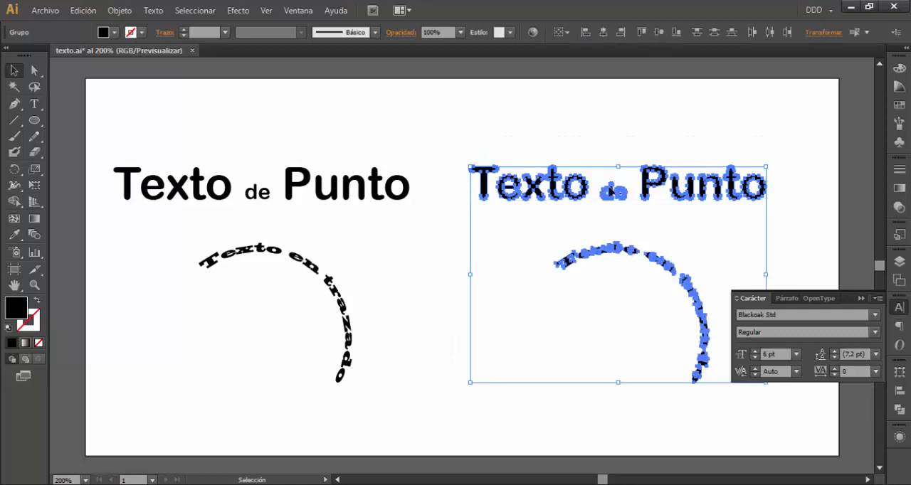
pyautogui.click(462, 153)
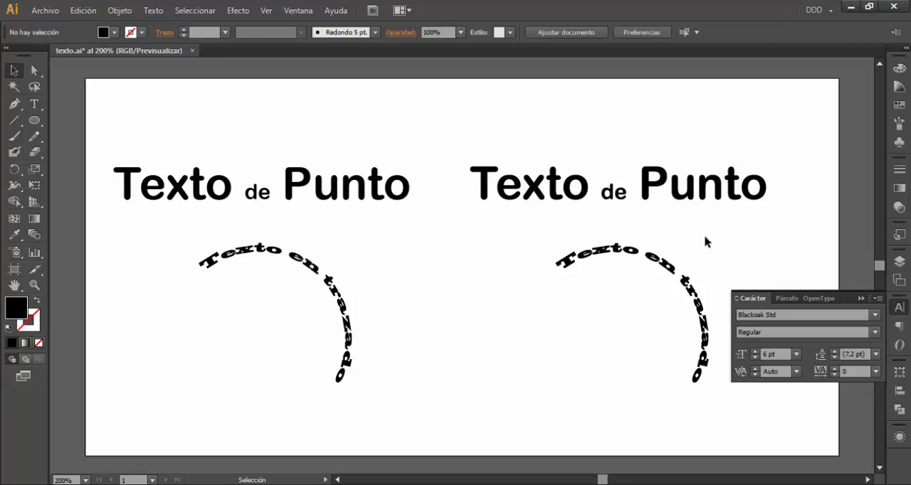
# Move the outlined heading and circle text together into the artboard's upper-right corner, and deselect them
pyautogui.moveTo(470, 140); pyautogui.dragTo(740, 400)
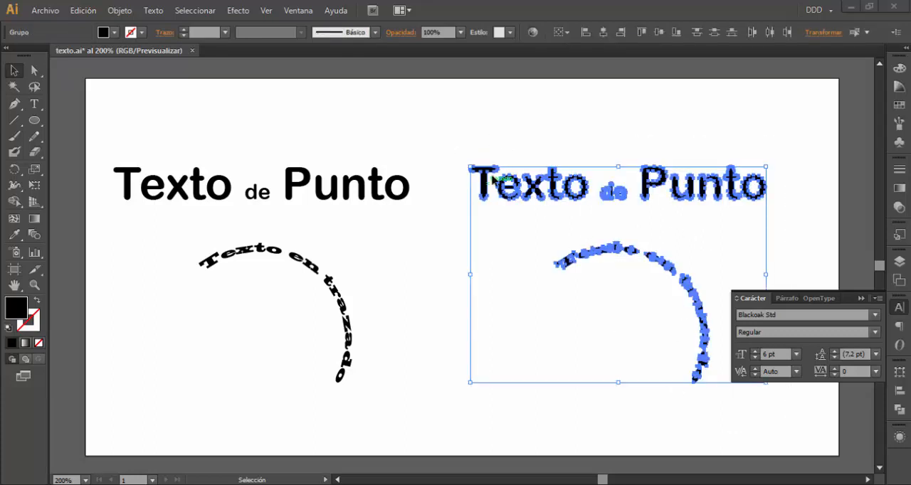
pyautogui.moveTo(485, 189); pyautogui.dragTo(549, 121)
pyautogui.click(495, 129)
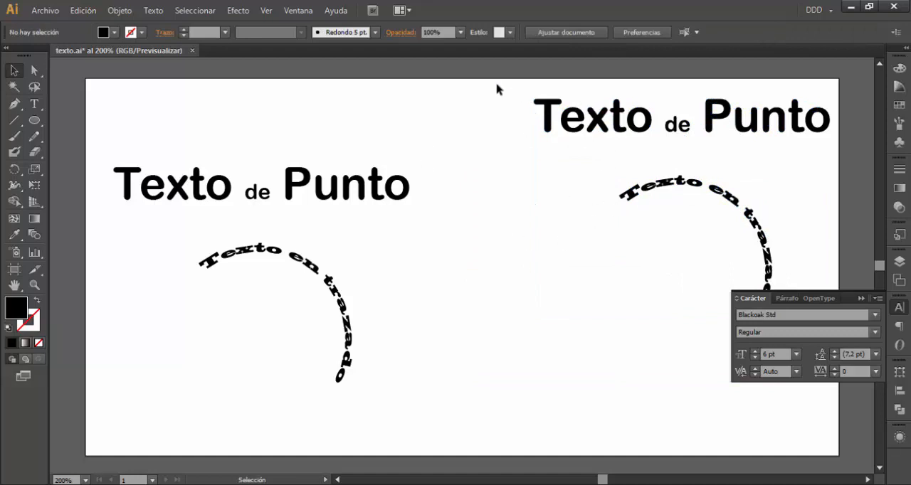
# Select the outlined heading and the outlined circle text one at a time to examine each as a separate group of shapes
pyautogui.moveTo(511, 86); pyautogui.dragTo(811, 165)
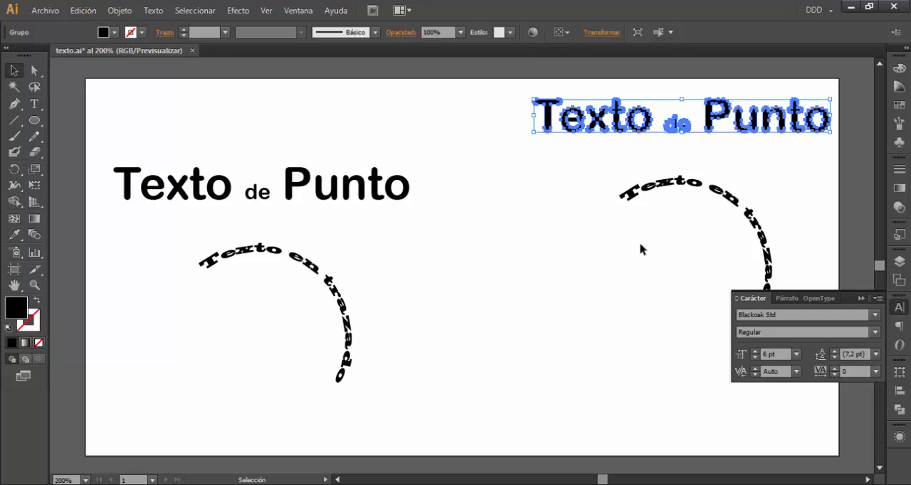
pyautogui.click(514, 86)
pyautogui.moveTo(680, 153); pyautogui.dragTo(815, 150)
pyautogui.moveTo(585, 161); pyautogui.dragTo(818, 425)
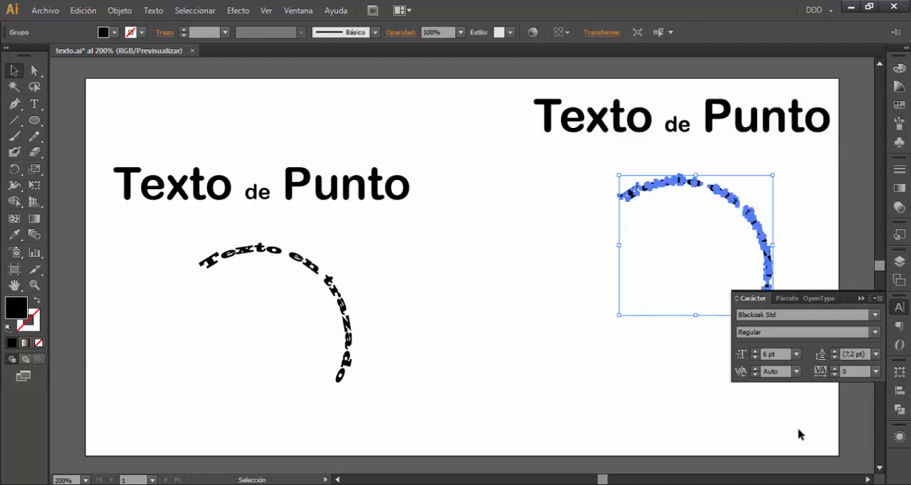
pyautogui.click(548, 168)
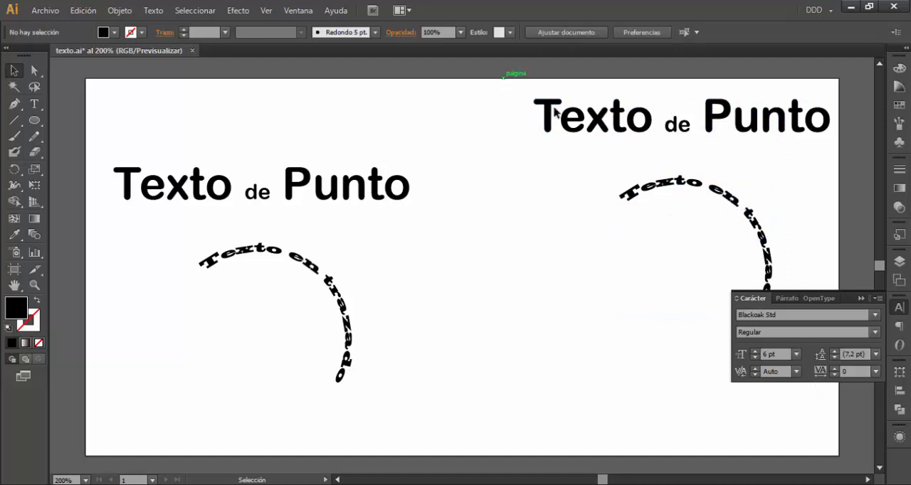
pyautogui.moveTo(503, 77); pyautogui.dragTo(842, 158)
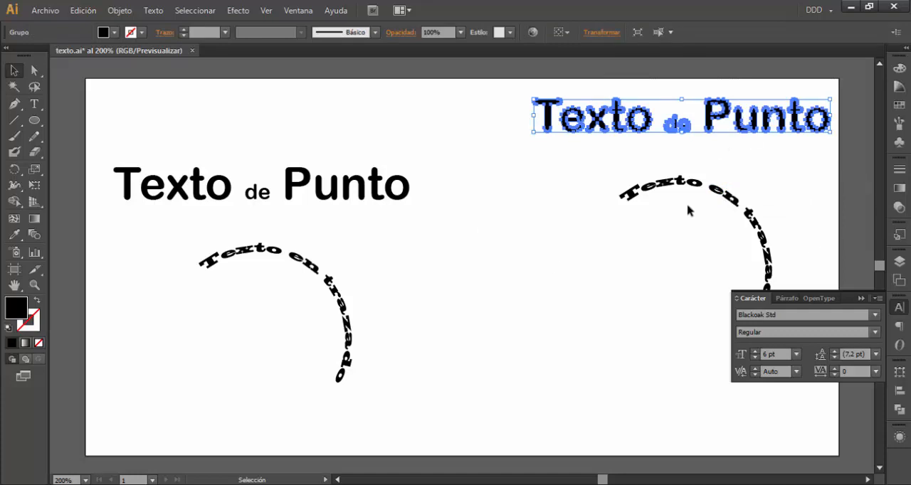
pyautogui.click(605, 166)
# Delete the original editable "Texto de Punto" heading and the original path text on the circle
pyautogui.click(227, 195)
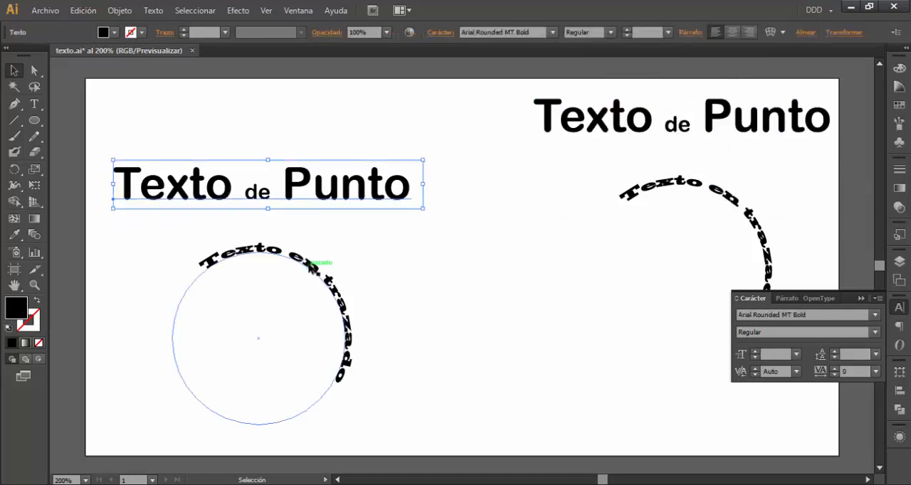
pyautogui.click(343, 276)
pyautogui.press('Delete')
pyautogui.click(321, 205)
pyautogui.press('Delete')
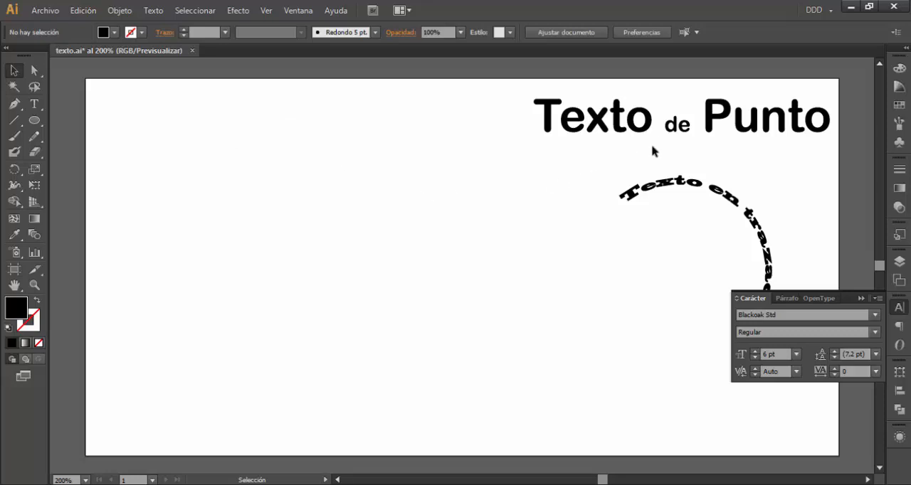
# Draw a black circle on the artboard's left half and cut it in two with a wavy diagonal Knife stroke
pyautogui.click(34, 120)
pyautogui.moveTo(247, 300); pyautogui.dragTo(384, 163)
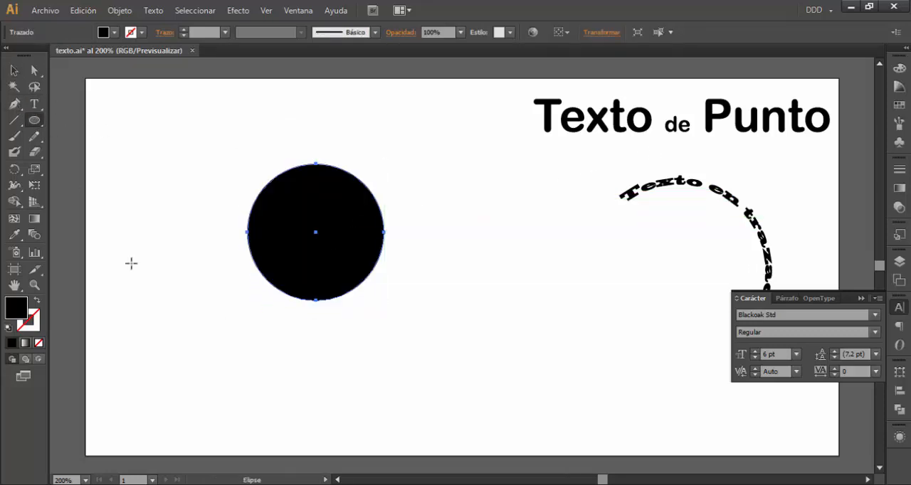
pyautogui.moveTo(34, 152); pyautogui.dragTo(78, 185)
pyautogui.moveTo(217, 179); pyautogui.dragTo(436, 258)
# Separate the two pieces of the cut circle so that a narrow white wavy band runs between them
pyautogui.click(14, 71)
pyautogui.click(235, 115)
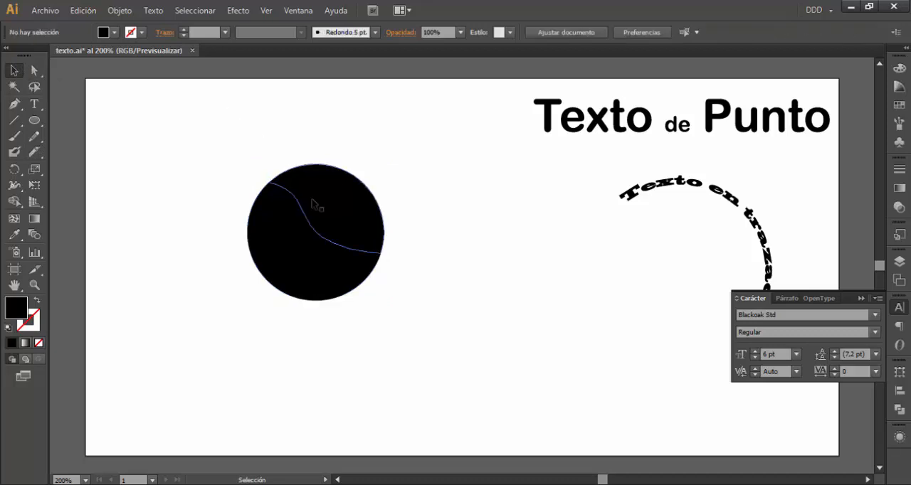
pyautogui.moveTo(305, 247); pyautogui.dragTo(304, 266)
pyautogui.moveTo(359, 227); pyautogui.dragTo(367, 235)
pyautogui.click(413, 149)
# Rotate both circle pieces together counterclockwise until the wavy gap runs roughly horizontal, and deselect them
pyautogui.moveTo(264, 178); pyautogui.dragTo(464, 202)
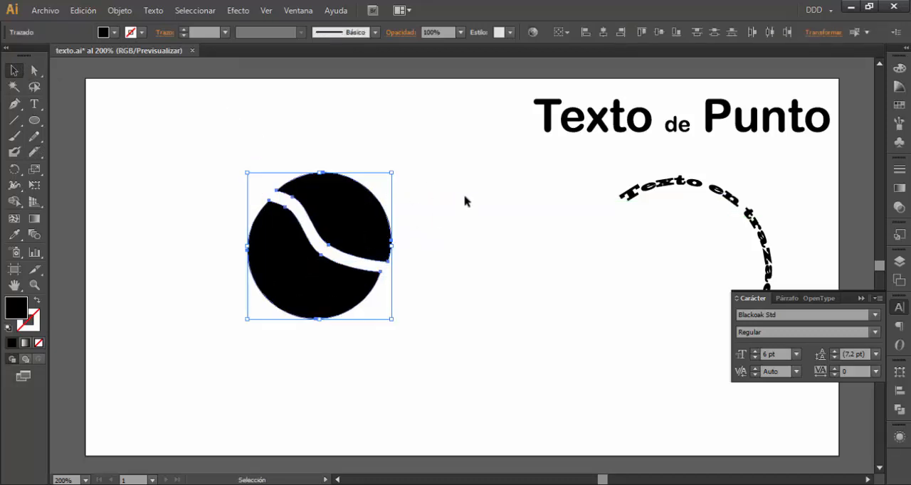
pyautogui.moveTo(396, 165); pyautogui.dragTo(331, 150)
pyautogui.click(140, 157)
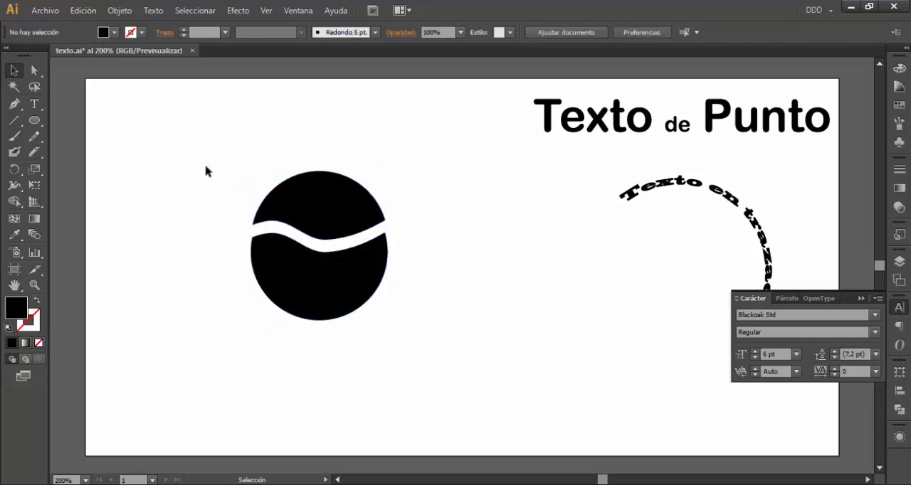
# Add the point text "DISEÑO" at the upper left of the cut circle
pyautogui.click(34, 104)
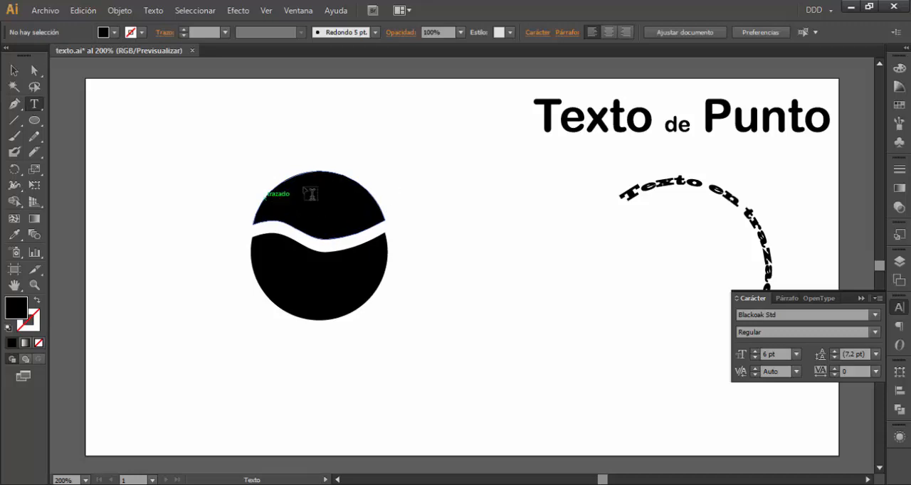
pyautogui.click(144, 169)
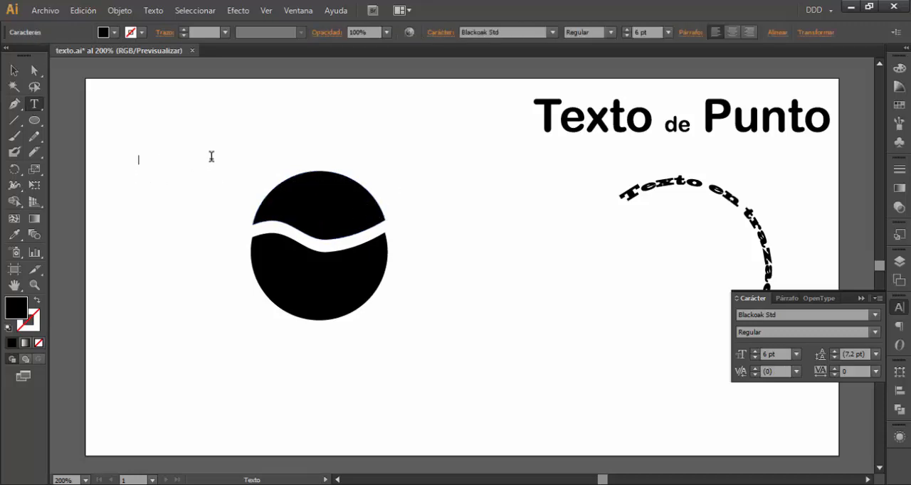
pyautogui.write('DISEÑO')
pyautogui.click(14, 70)
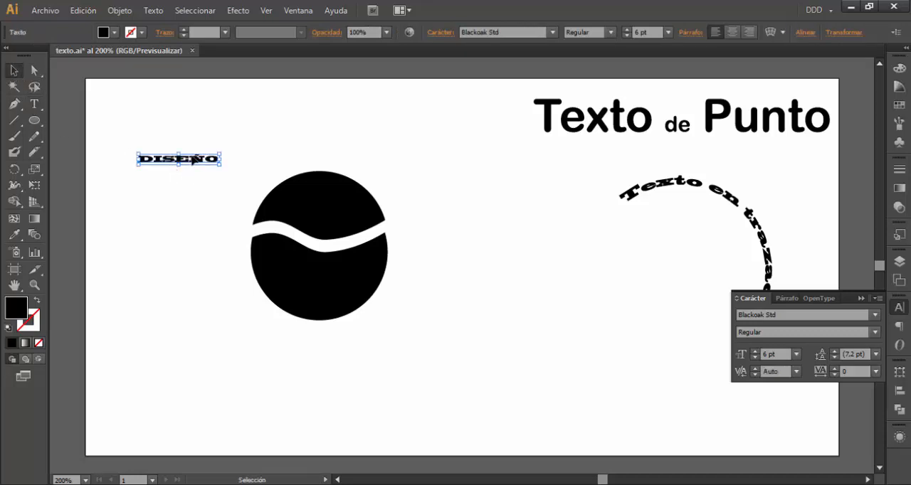
# Try to copy the outlined heading's style onto the "DISEÑO" text with the Eyedropper
pyautogui.press('i')
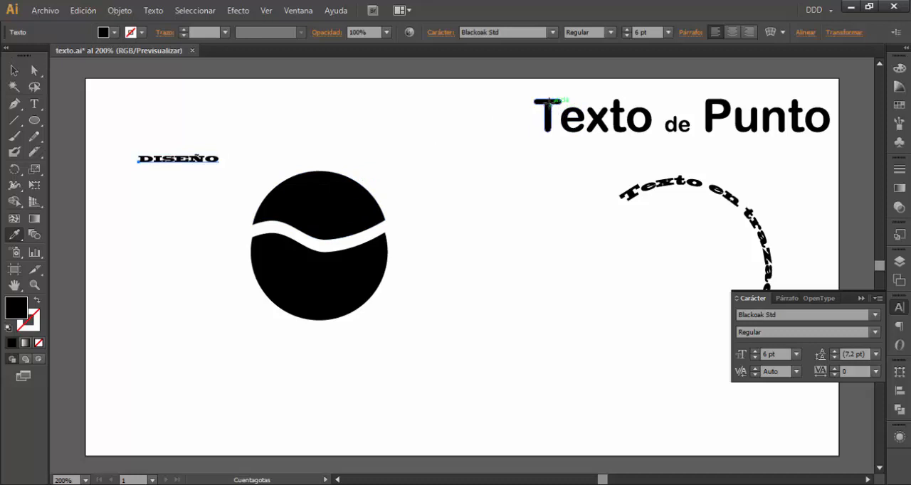
pyautogui.keyDown('ctrl'); pyautogui.click(548, 104); pyautogui.keyUp('ctrl')
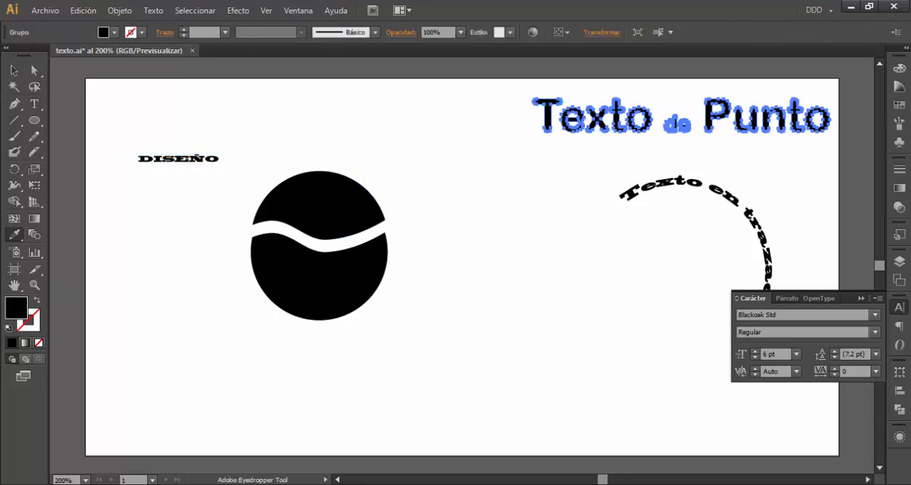
pyautogui.click(13, 71)
pyautogui.click(160, 144)
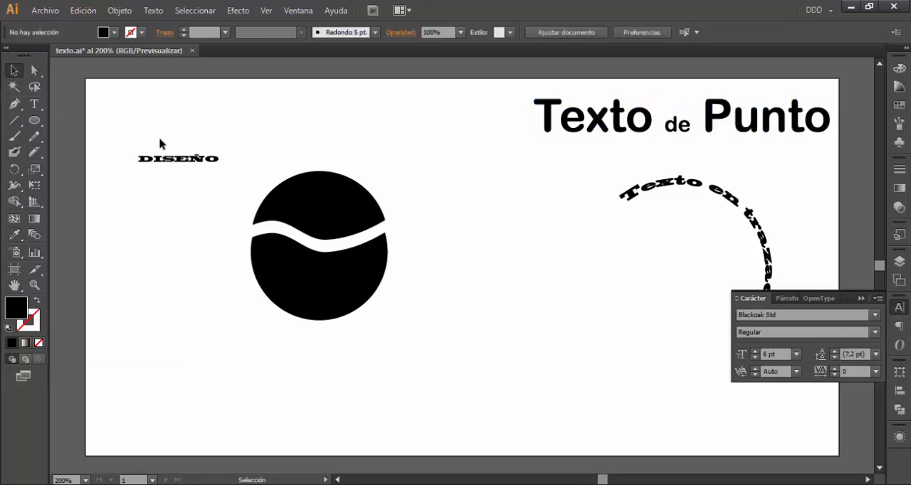
# Set the "DISEÑO" text's font to Arial Rounded MT Bold and scale it up to about 18 pt
pyautogui.click(206, 161)
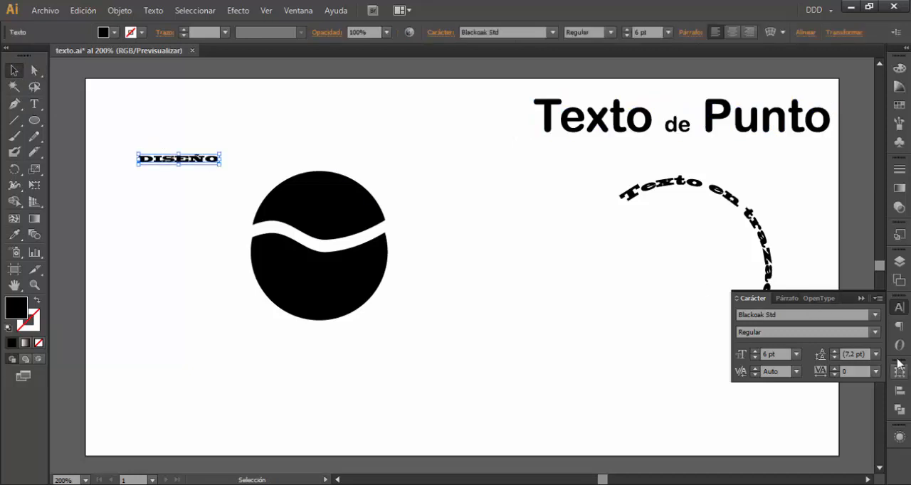
pyautogui.click(872, 317)
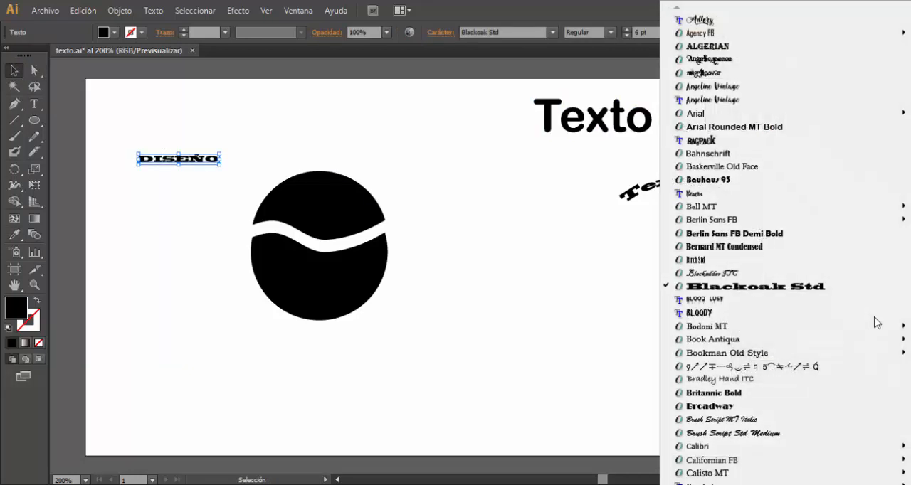
pyautogui.click(732, 128)
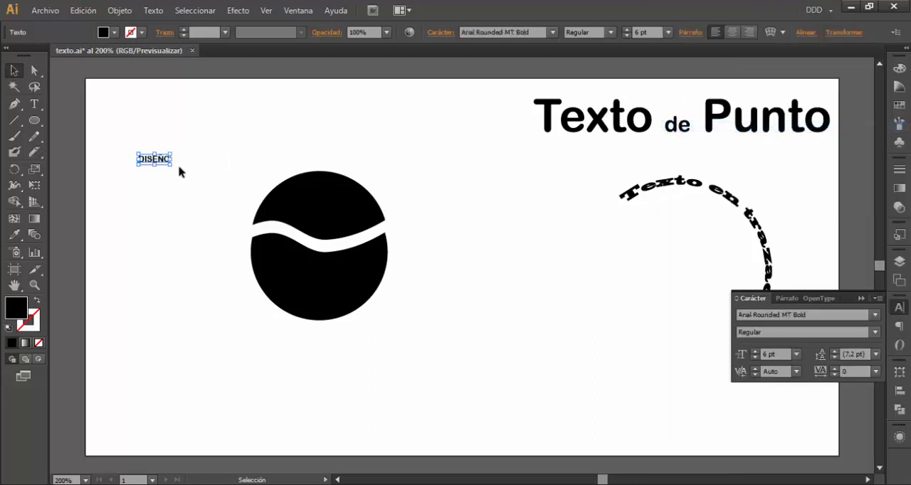
pyautogui.moveTo(175, 164); pyautogui.dragTo(228, 202)
pyautogui.click(234, 130)
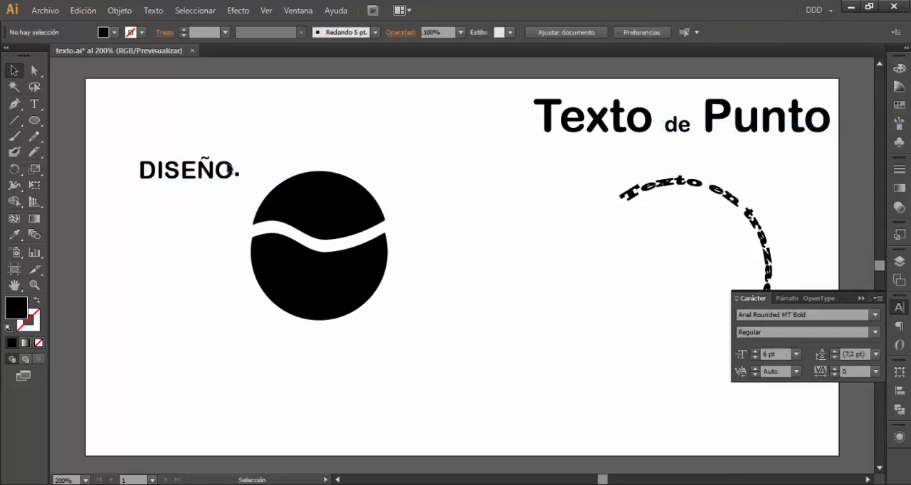
# Duplicate "DISEÑO" straight below, change the copy's text to "GRÁFICO", and move "DISEÑO" down closer to it
pyautogui.moveTo(220, 171); pyautogui.dragTo(216, 269)
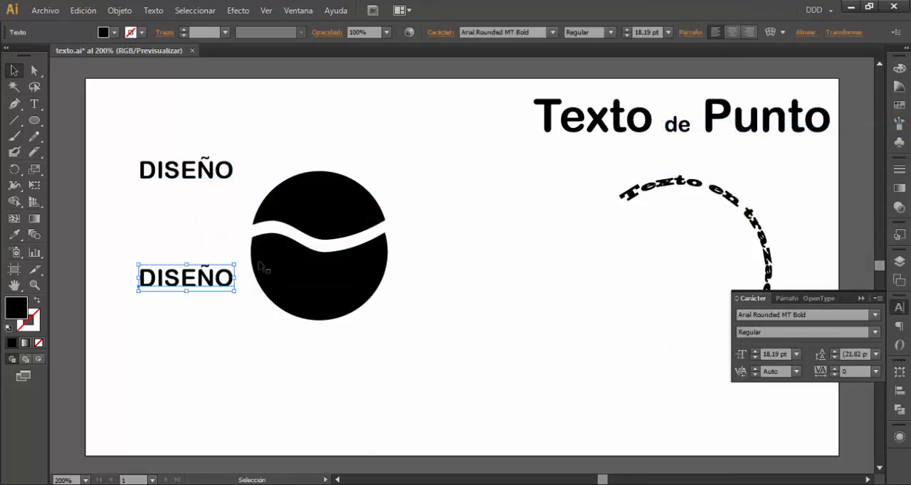
pyautogui.press('t')
pyautogui.doubleClick(180, 278)
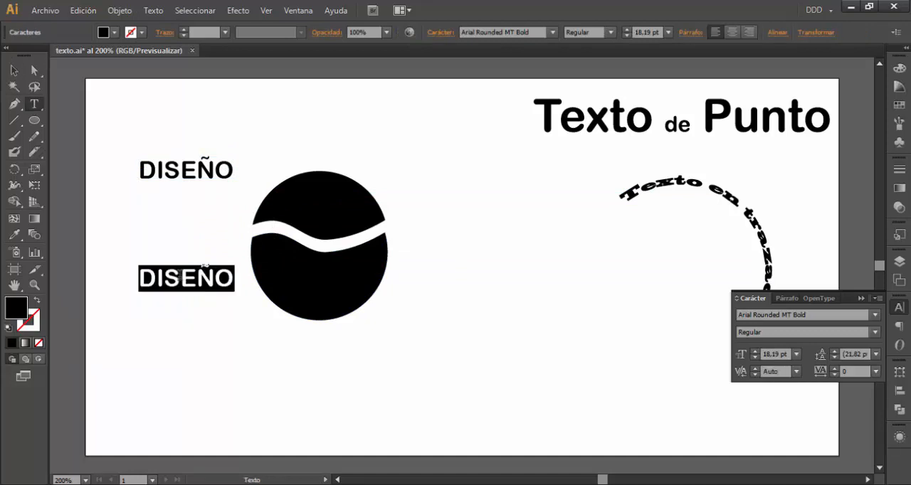
pyautogui.write('GRÁFICO')
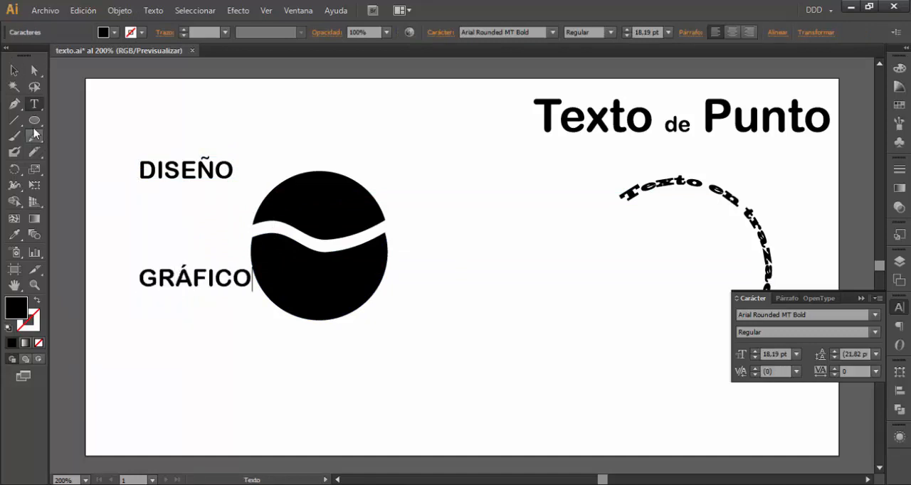
pyautogui.click(13, 72)
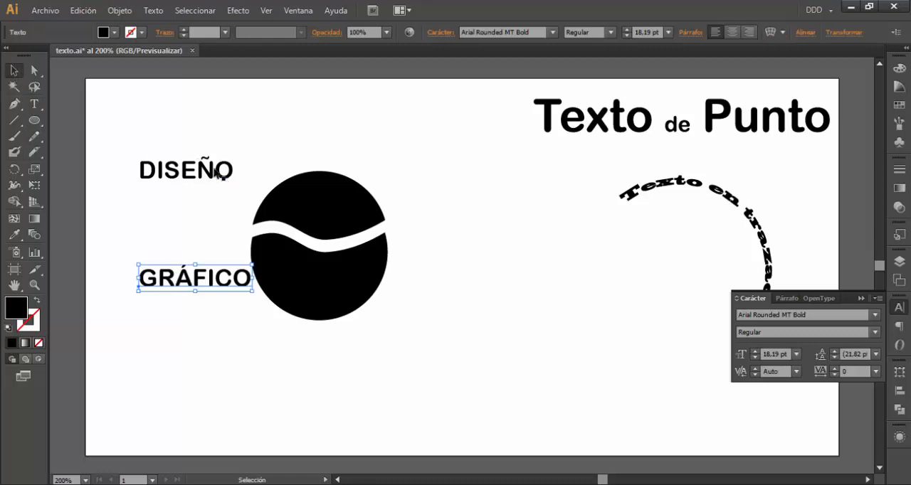
pyautogui.moveTo(220, 171); pyautogui.dragTo(223, 199)
# Fill both pieces of the cut circle with light blue and change their stacking order
pyautogui.moveTo(284, 153); pyautogui.dragTo(349, 338)
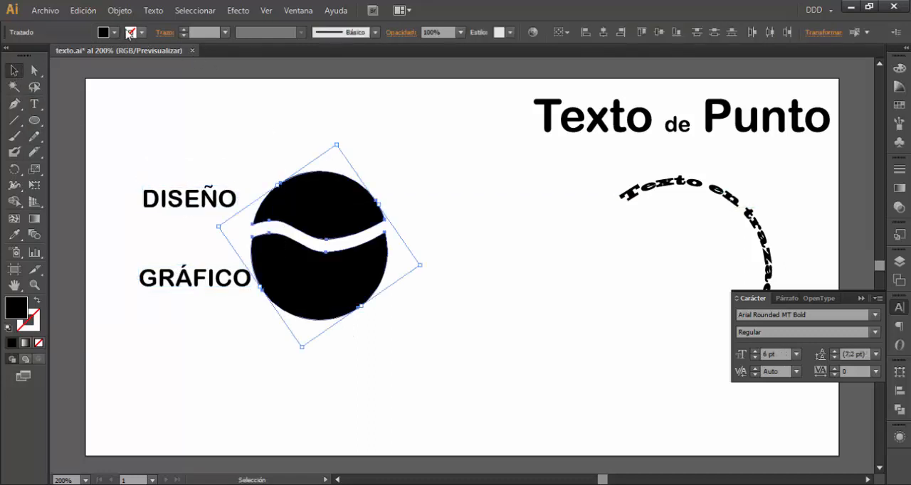
pyautogui.click(114, 32)
pyautogui.click(95, 68)
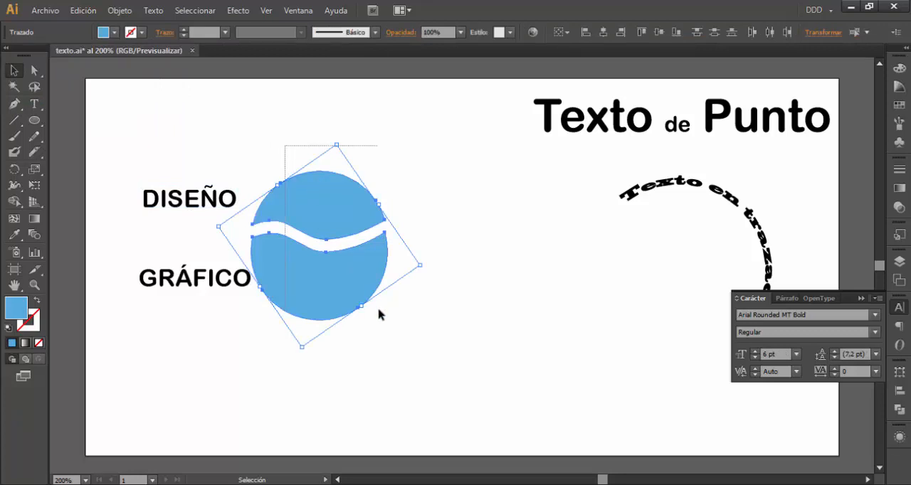
pyautogui.rightClick(332, 214)
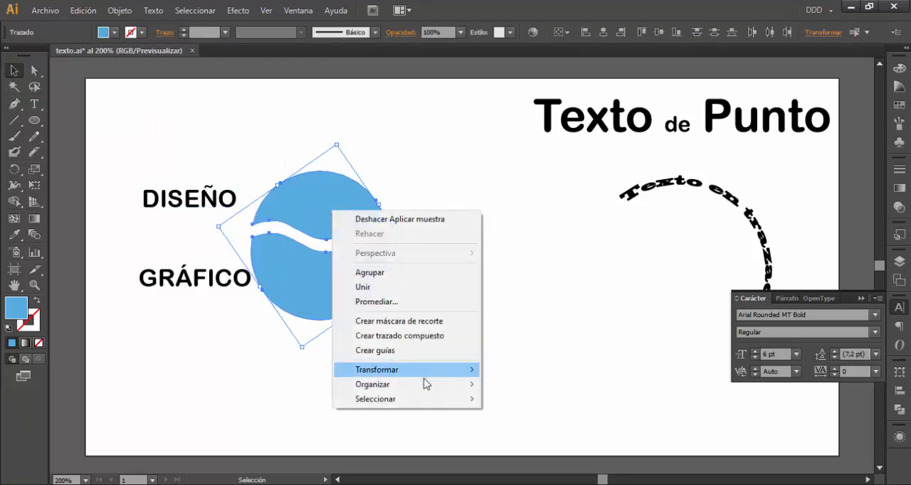
pyautogui.moveTo(424, 384)
pyautogui.click(527, 385)
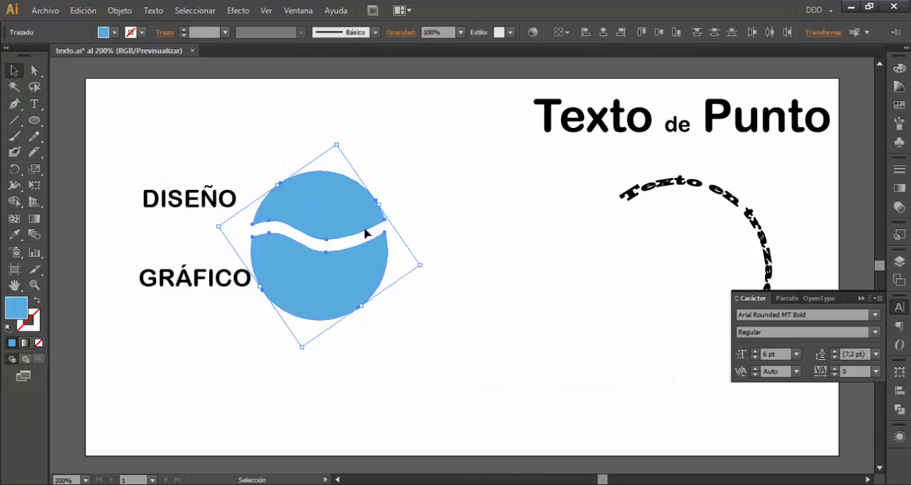
# Move both cut circle pieces over the two words and warp "DISEÑO" into the upper piece with an envelope made from the top object
pyautogui.moveTo(336, 208); pyautogui.dragTo(285, 202)
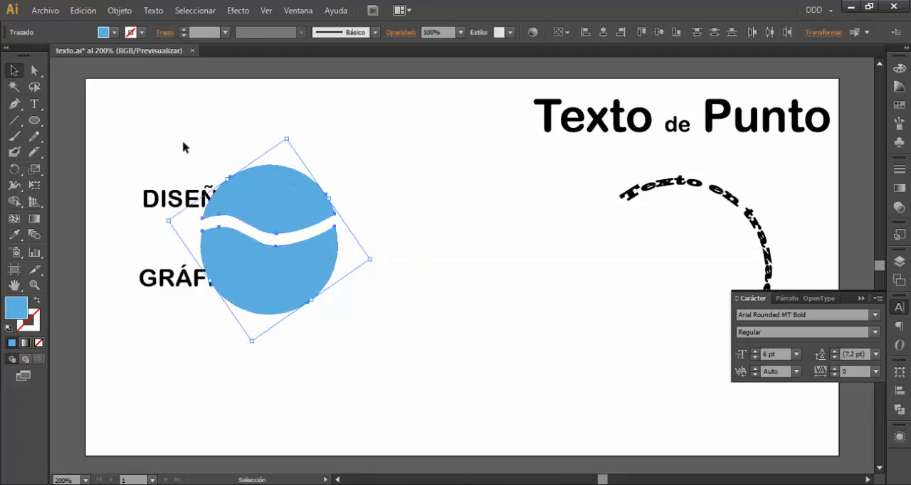
pyautogui.click(182, 167)
pyautogui.moveTo(119, 153); pyautogui.dragTo(278, 211)
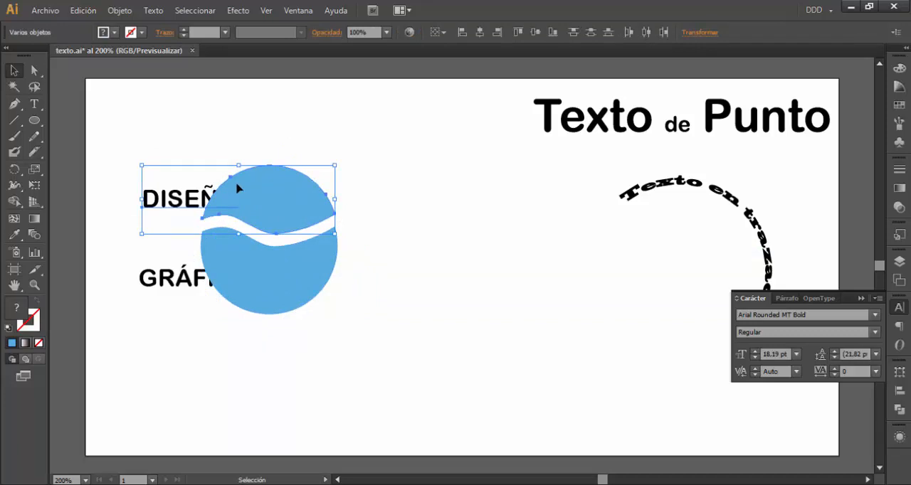
pyautogui.click(119, 11)
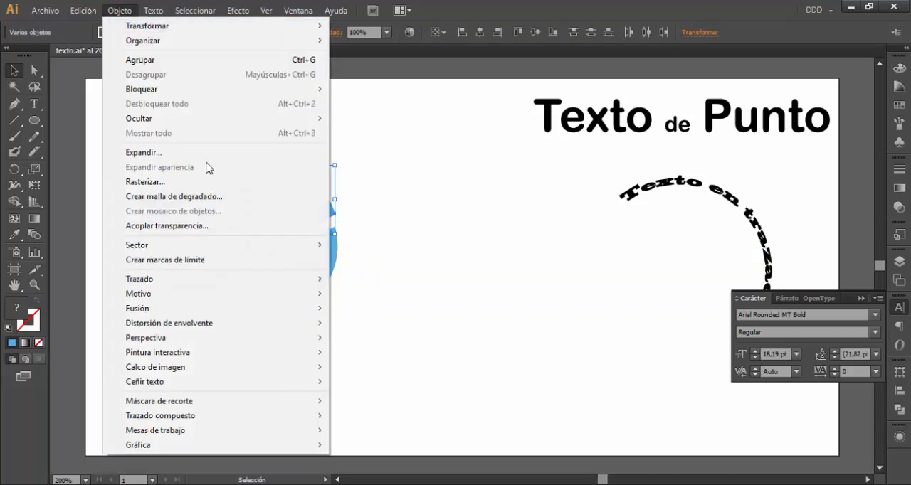
pyautogui.moveTo(260, 330)
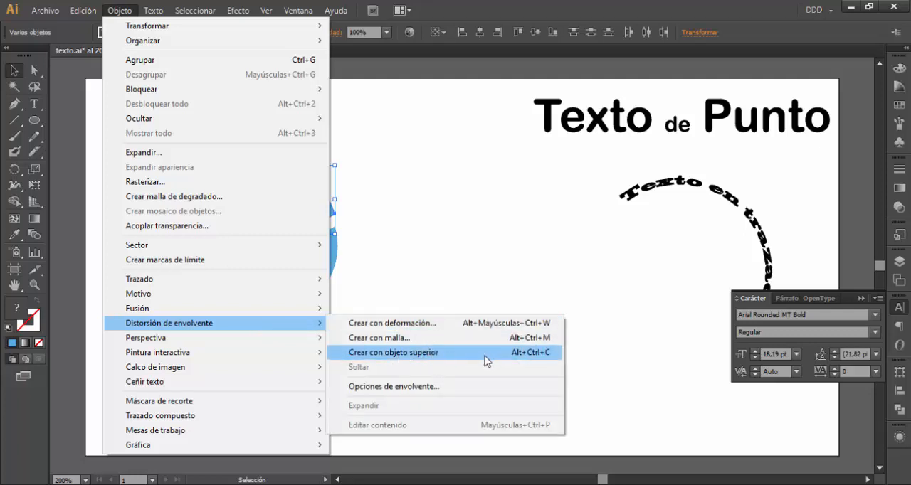
pyautogui.click(410, 353)
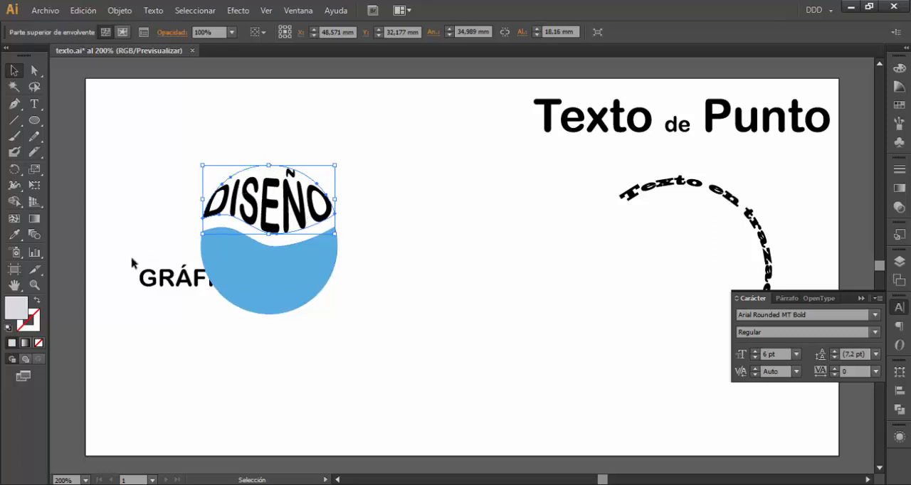
# Warp "GRÁFICO" into the lower circle piece with an envelope made from the top object
pyautogui.moveTo(132, 260); pyautogui.dragTo(245, 314)
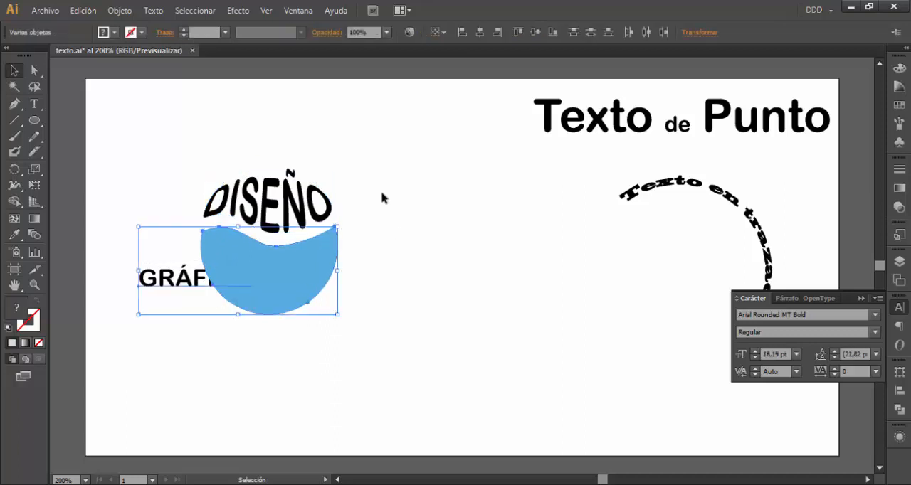
pyautogui.click(125, 13)
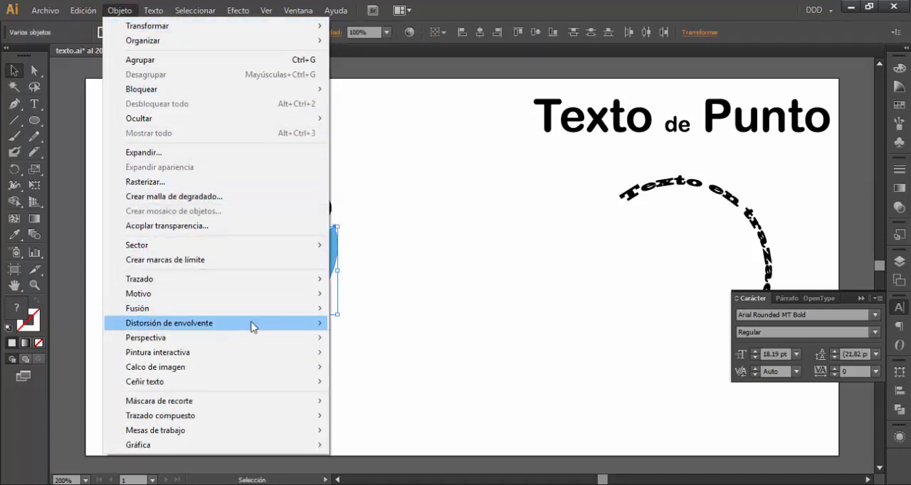
pyautogui.moveTo(253, 329)
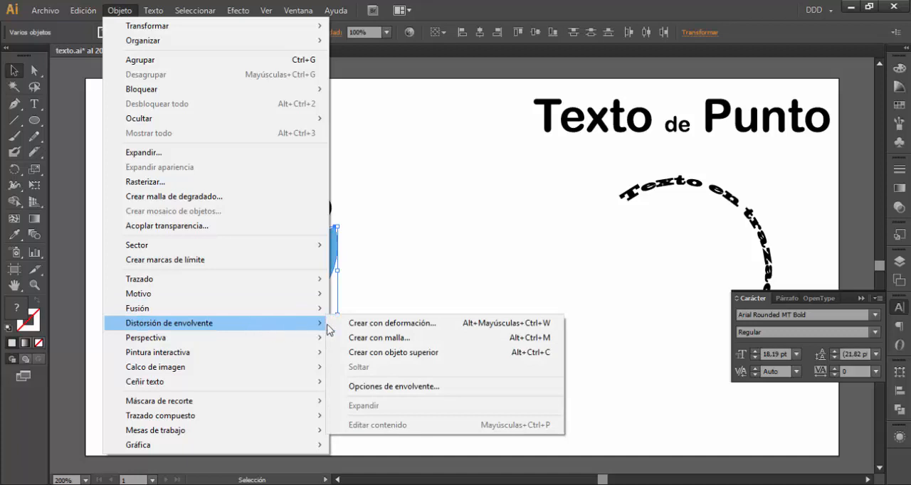
pyautogui.click(377, 359)
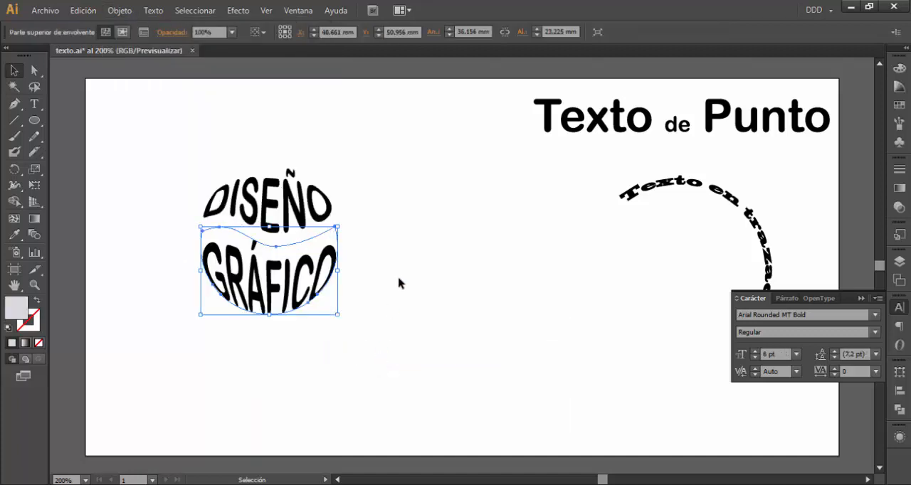
# Edit the upper envelope's contents so the warped word reads "MODIFICAR"
pyautogui.click(123, 34)
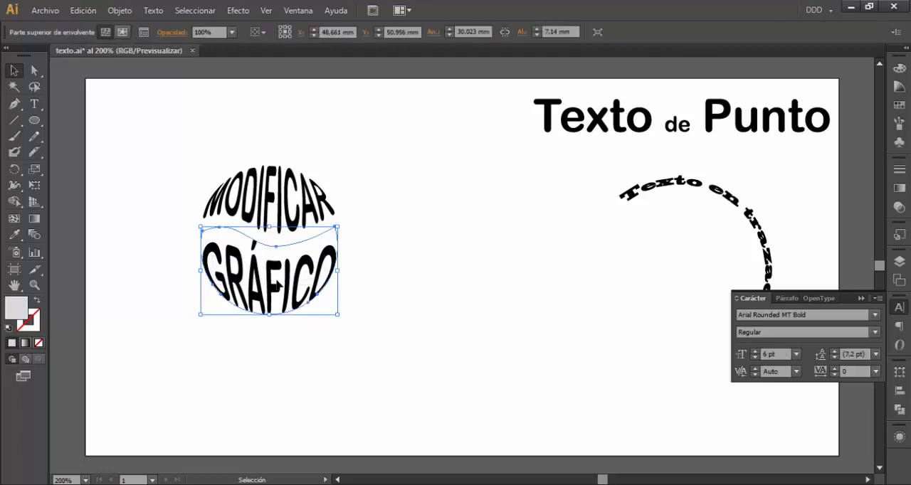
# Try reshaping the "GRÁFICO" envelope by moving its upper and lower mesh points, undoing each move
pyautogui.click(34, 70)
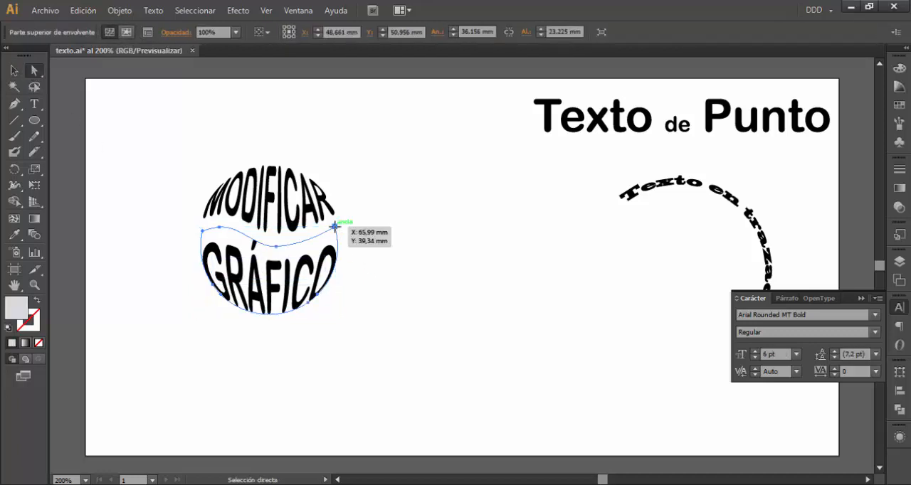
pyautogui.moveTo(335, 226); pyautogui.dragTo(375, 311)
pyautogui.hotkey('ctrl', 'z')
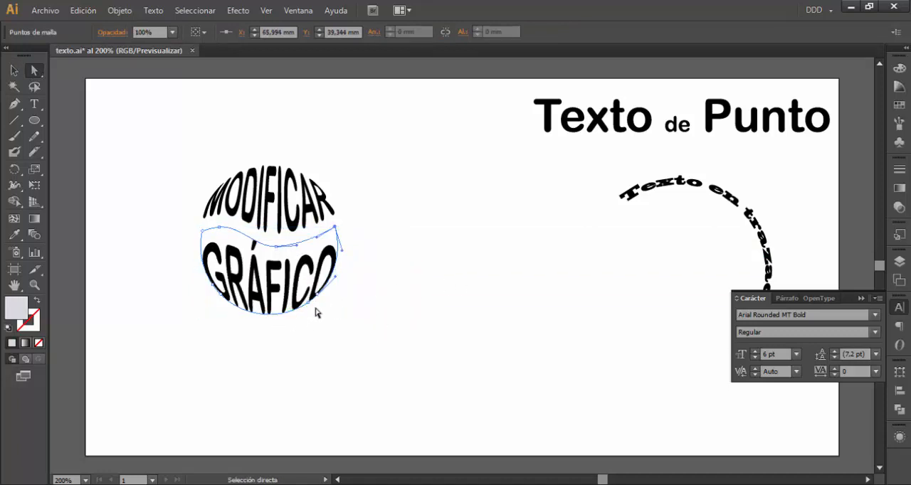
pyautogui.moveTo(309, 302); pyautogui.dragTo(313, 325)
pyautogui.hotkey('ctrl', 'z')
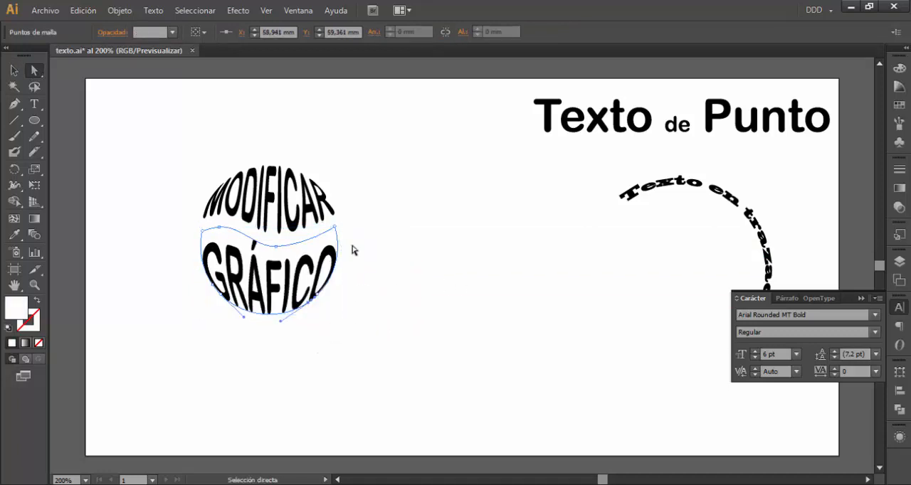
# Switch the "GRÁFICO" envelope to content editing, inspect its text in isolation mode, and return to the normal artboard
pyautogui.click(14, 71)
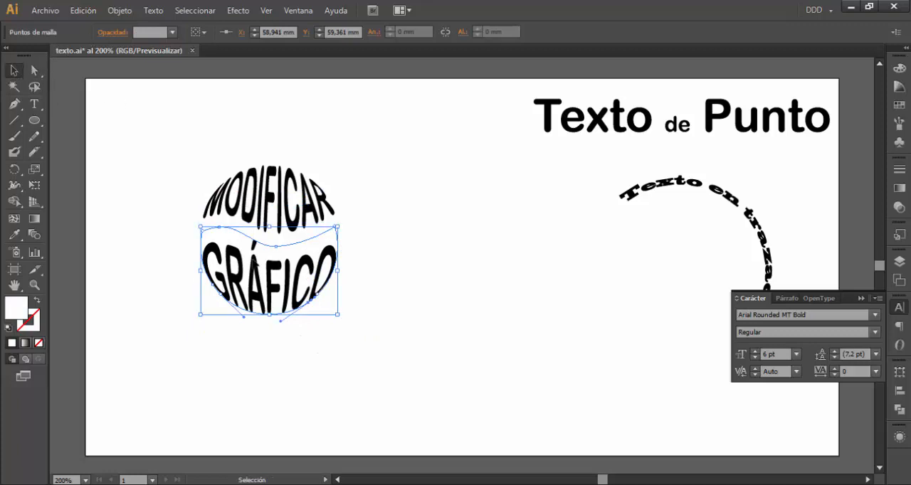
pyautogui.click(126, 32)
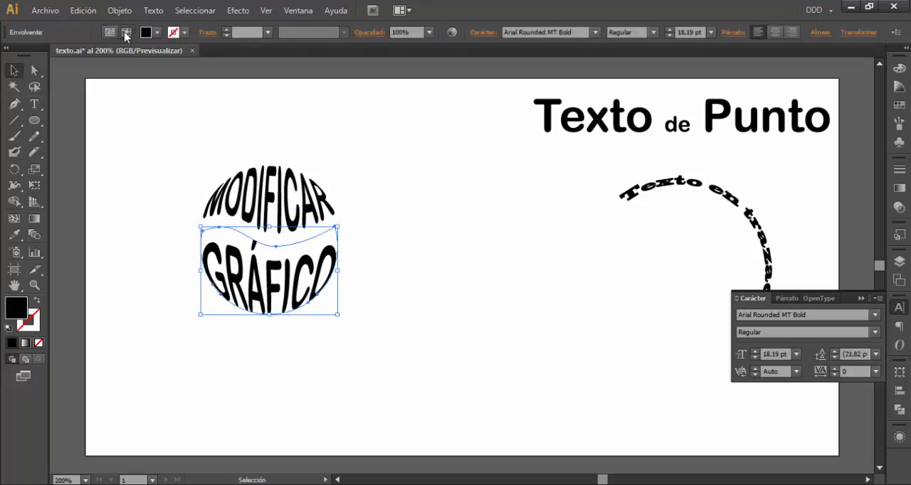
pyautogui.doubleClick(270, 273)
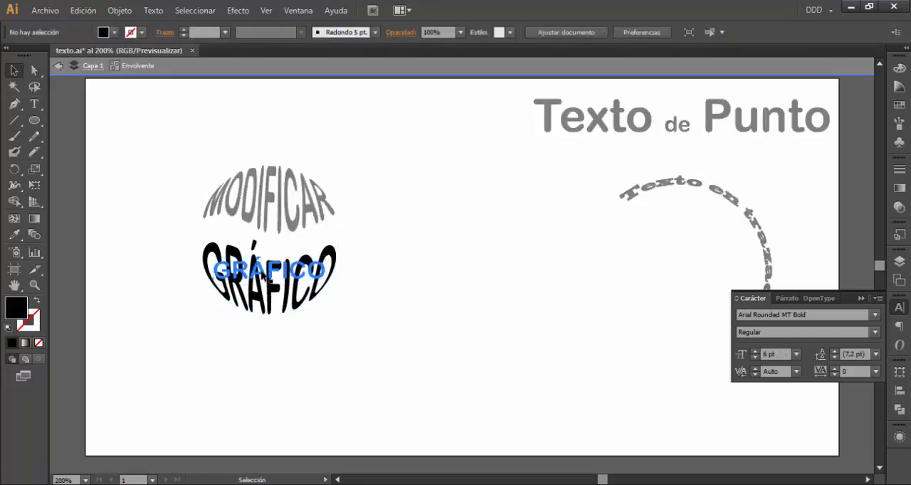
pyautogui.doubleClick(261, 270)
pyautogui.click(13, 70)
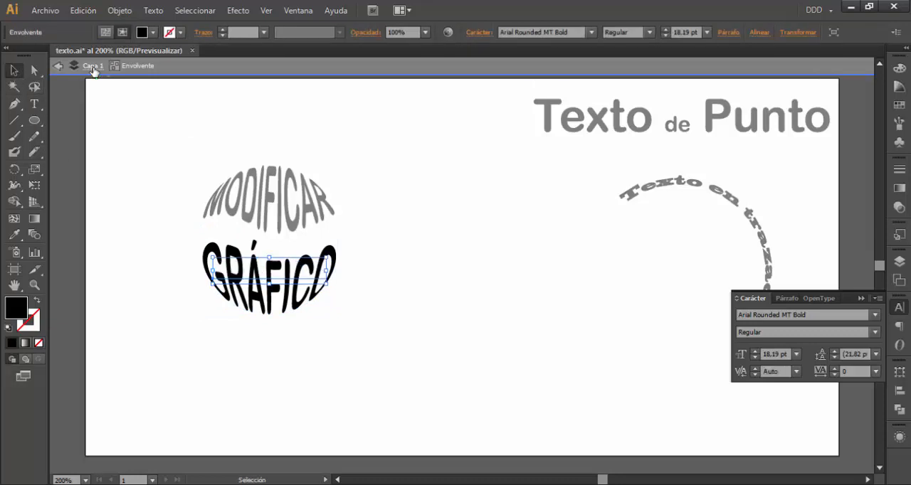
pyautogui.click(58, 66)
pyautogui.click(256, 258)
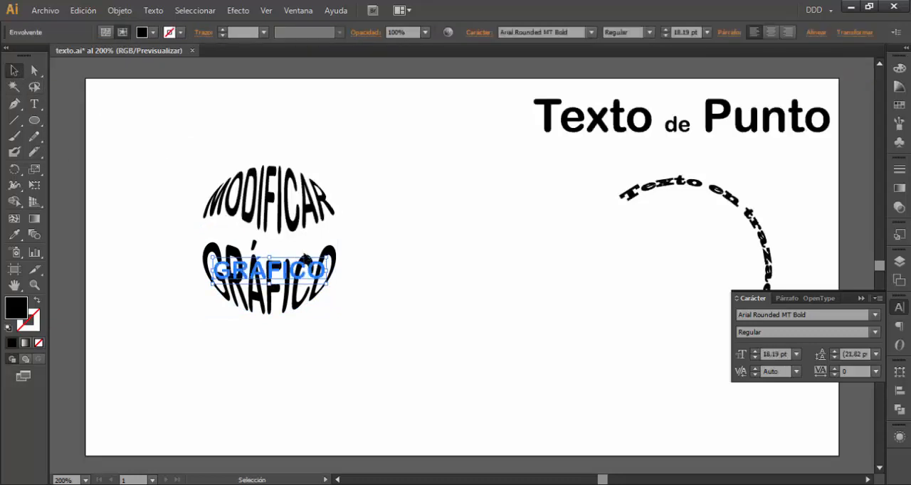
# Expand the "GRÁFICO" envelope's object and fill, then select the resulting outlined word
pyautogui.click(158, 11)
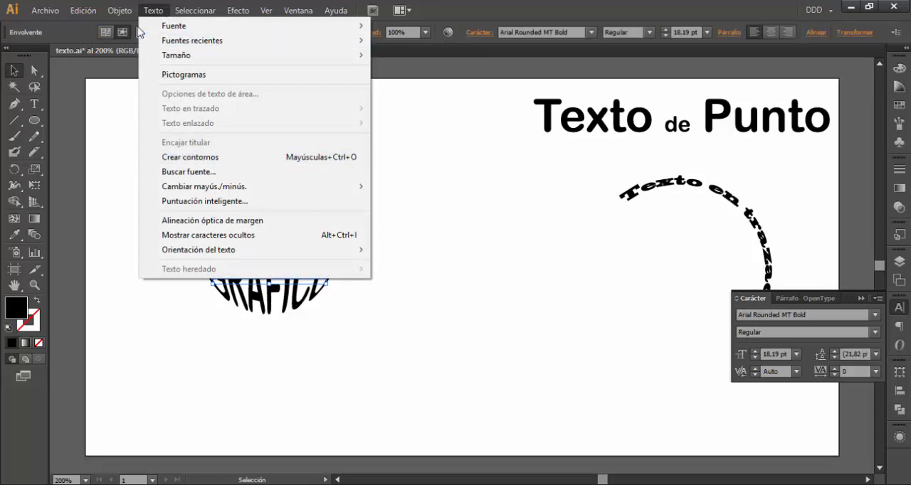
pyautogui.click(151, 11)
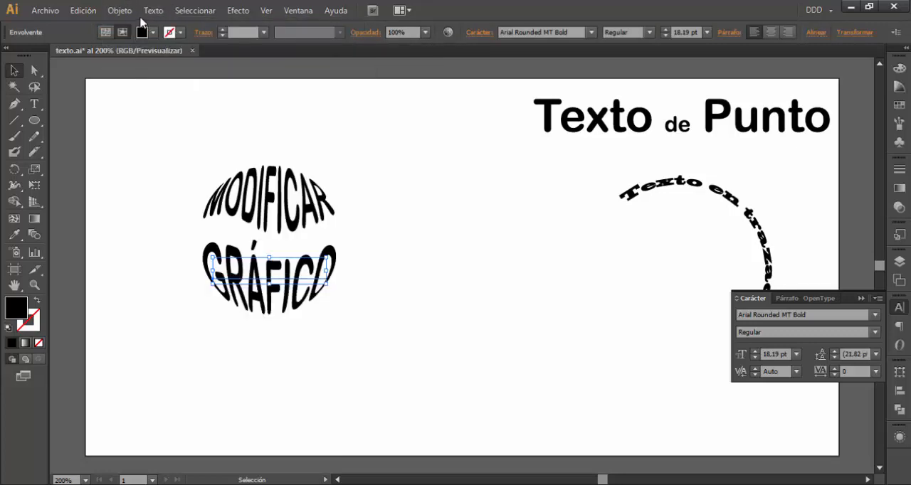
pyautogui.click(120, 11)
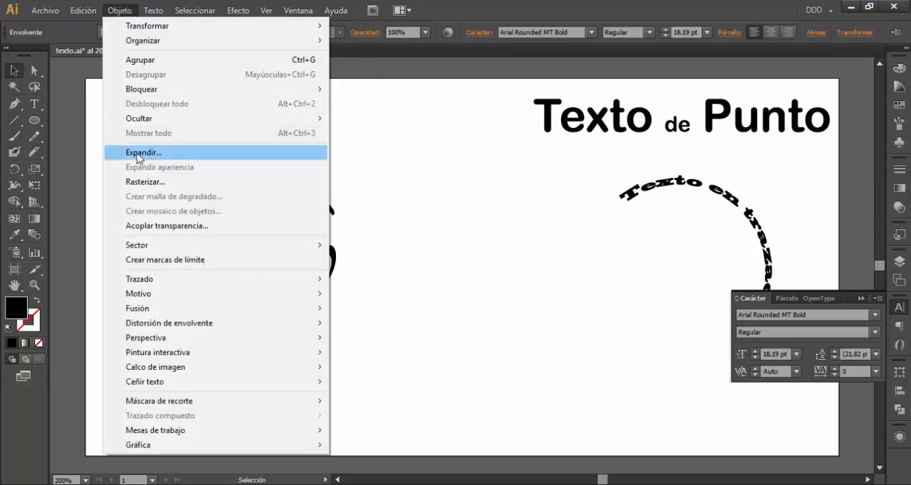
pyautogui.click(168, 158)
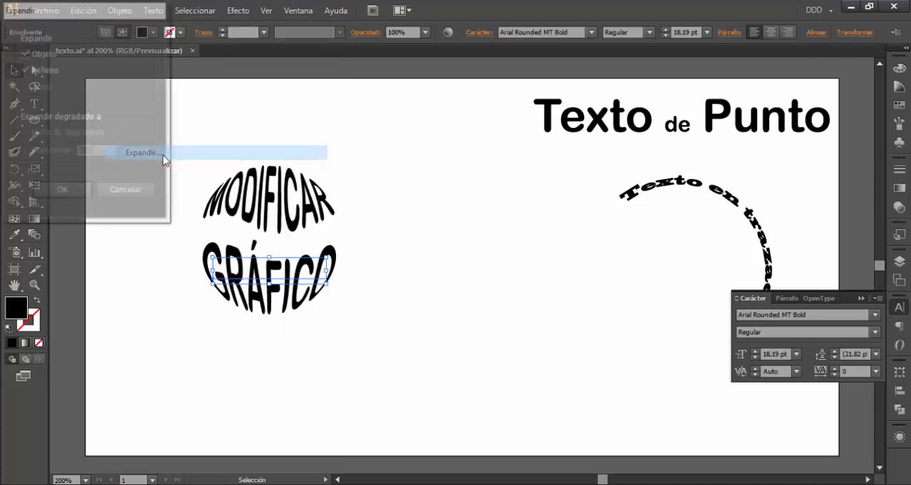
pyautogui.click(62, 191)
pyautogui.click(379, 270)
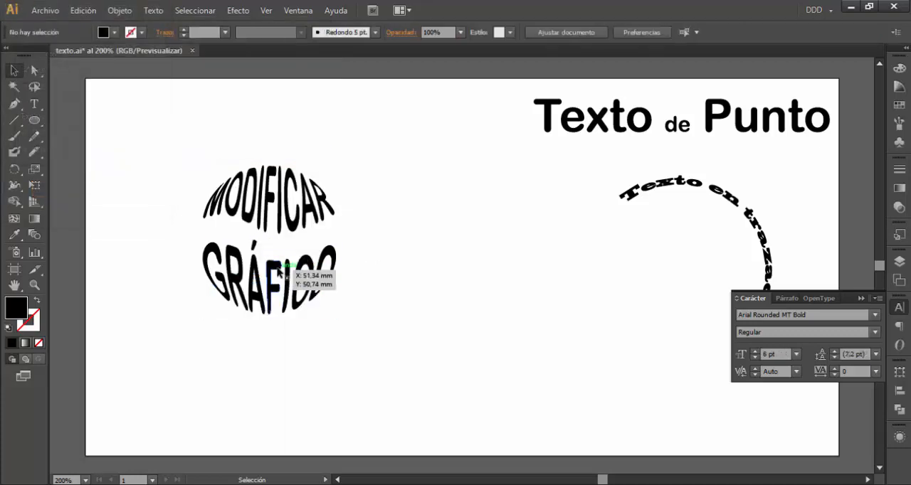
pyautogui.click(227, 253)
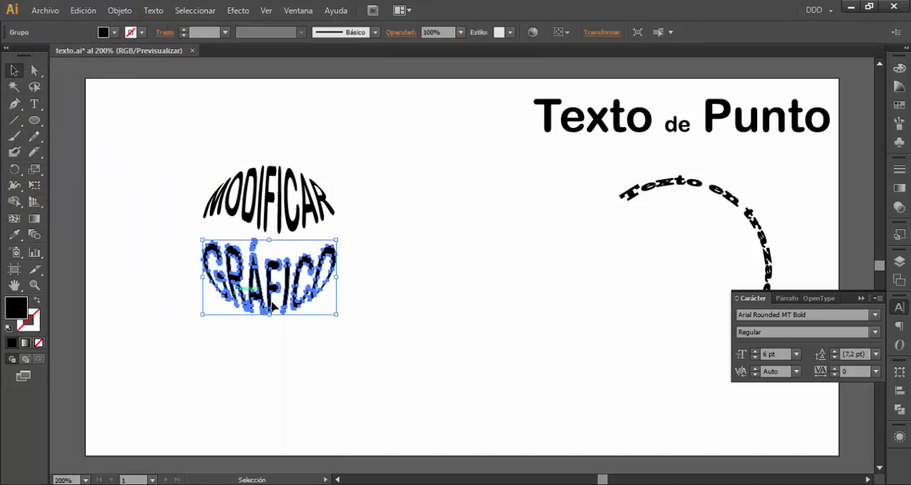
# Convert the "MODIFICAR" text inside the upper envelope to outlines
pyautogui.click(272, 190)
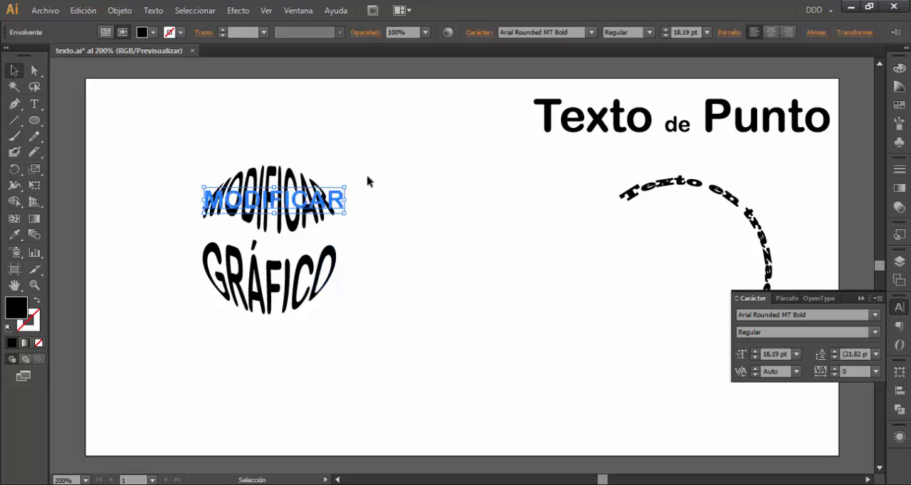
pyautogui.click(281, 278)
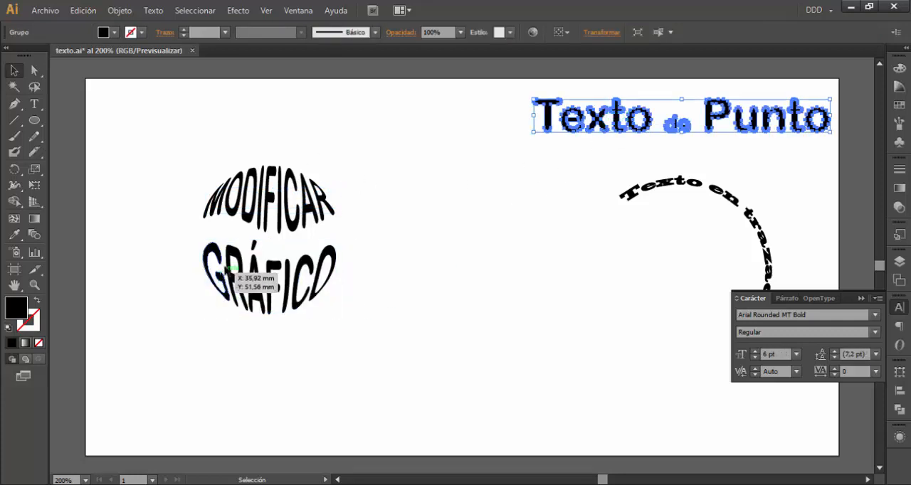
pyautogui.click(288, 222)
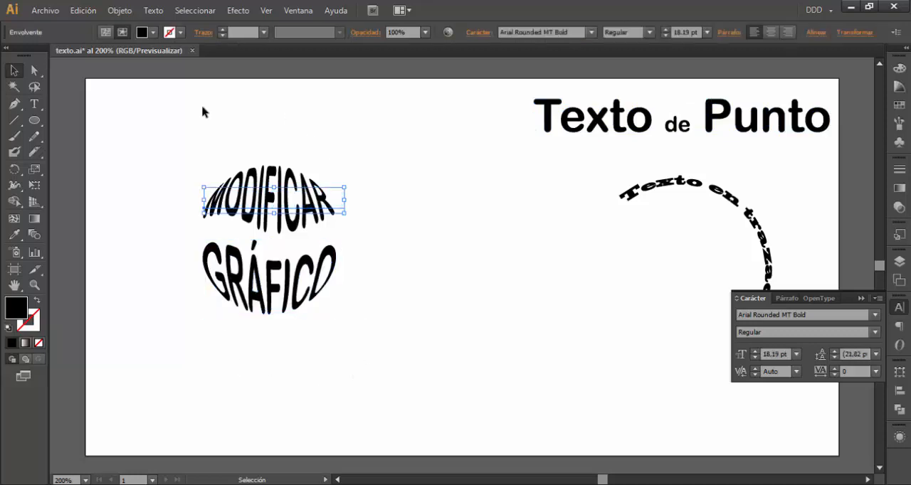
pyautogui.click(153, 9)
pyautogui.click(190, 156)
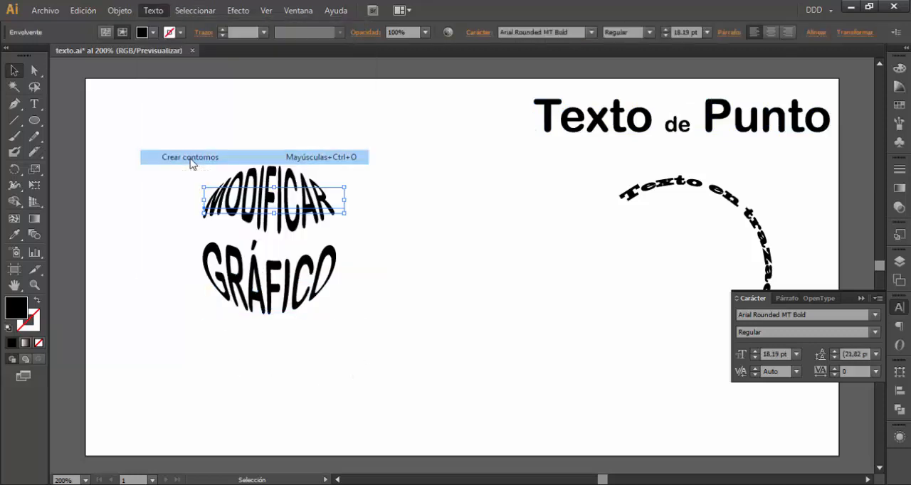
pyautogui.click(358, 179)
pyautogui.click(283, 207)
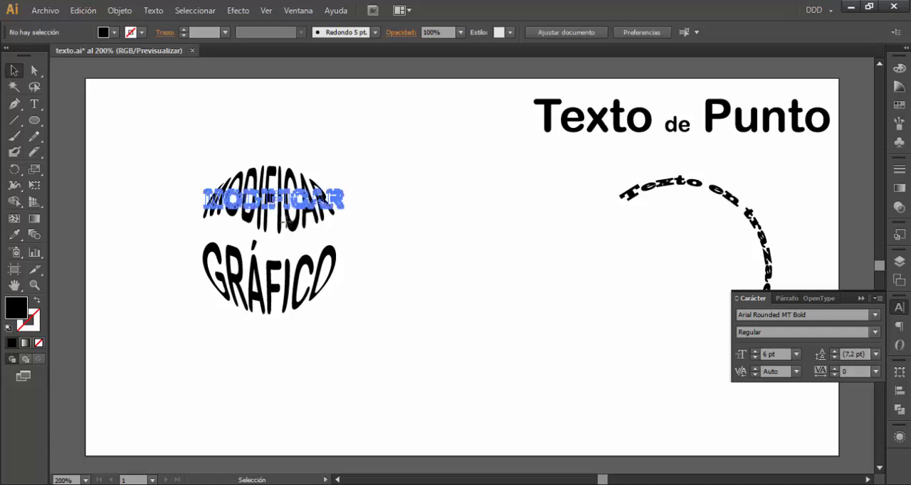
# Switch "MODIFICAR" back to envelope editing, clear the selection, and collapse the Character panel
pyautogui.click(108, 34)
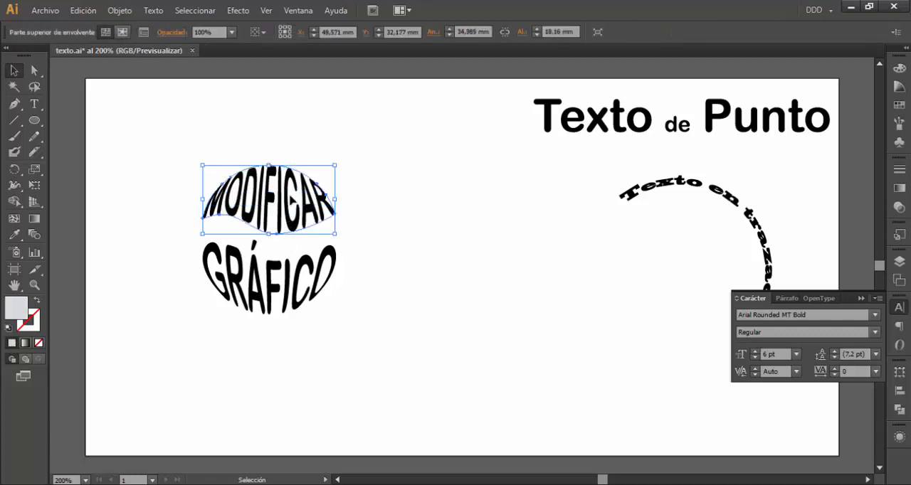
pyautogui.click(297, 281)
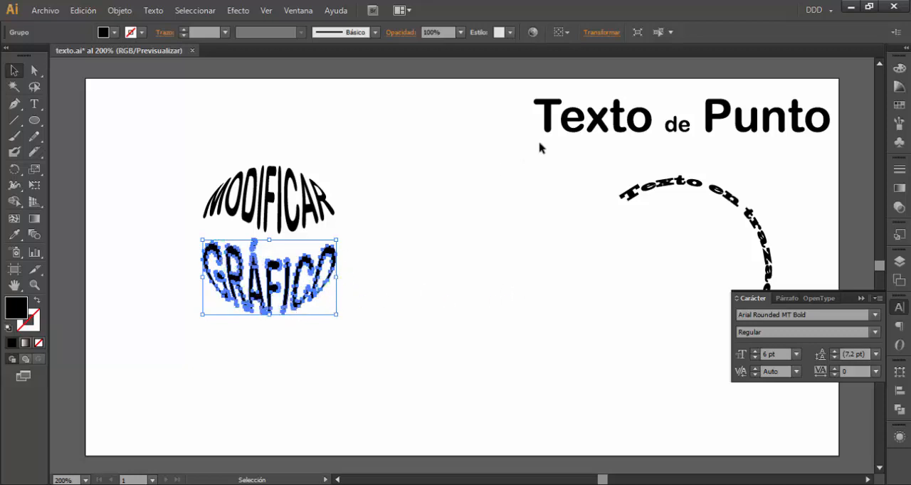
pyautogui.click(359, 245)
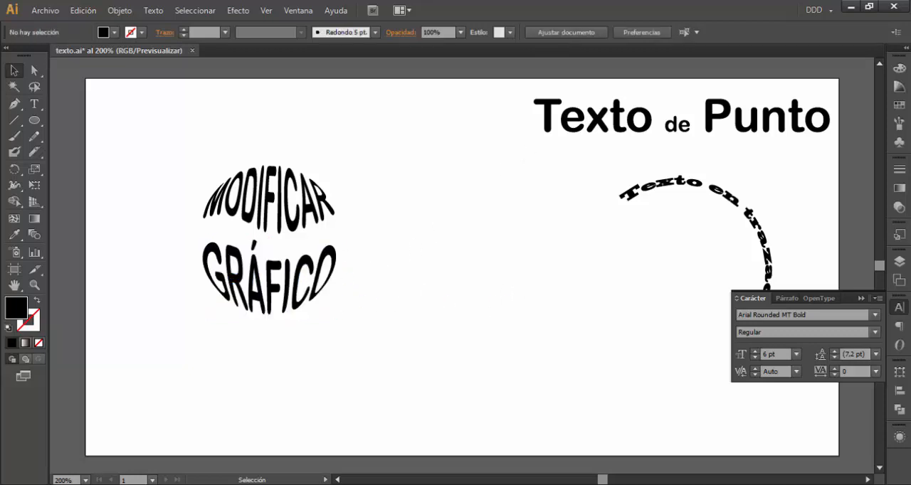
pyautogui.click(861, 298)
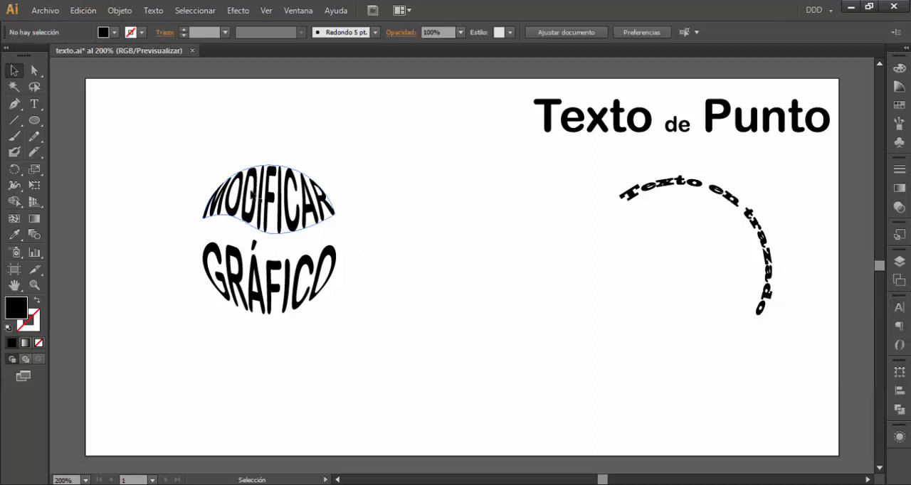